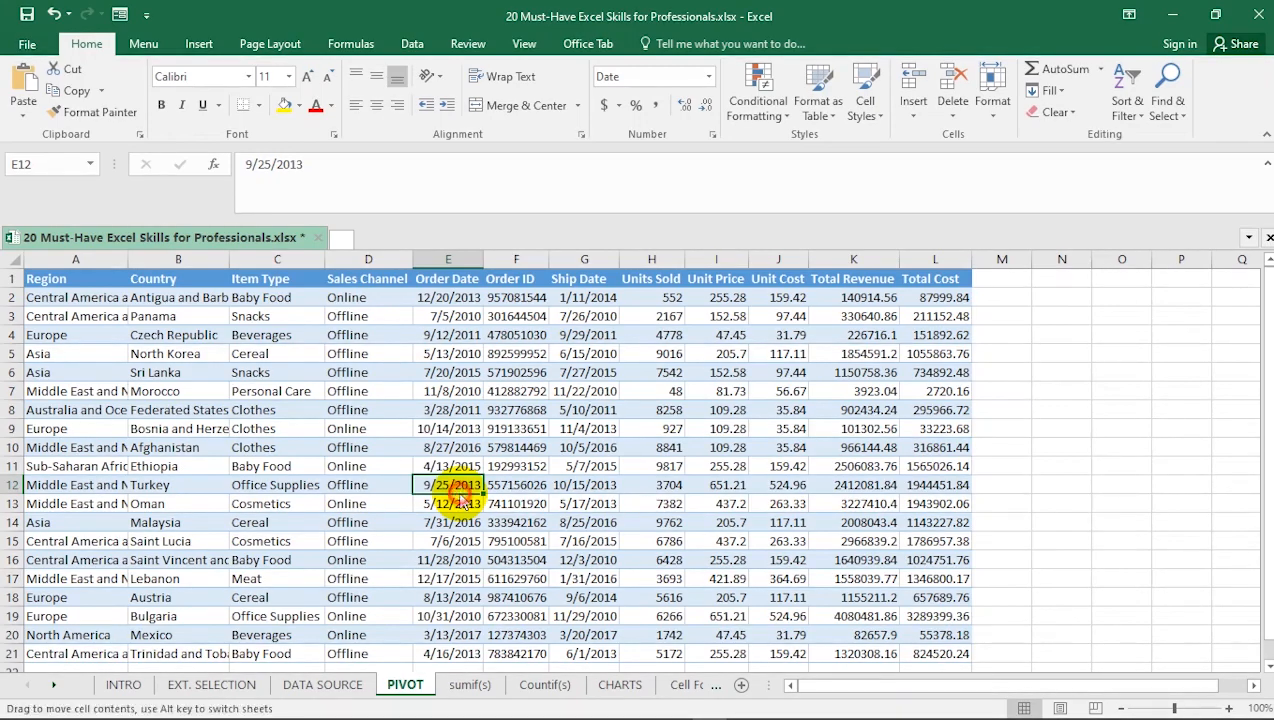
# Convert the sales data range A1:L21 on the PIVOT sheet into a table with headers
pyautogui.click(632, 430)
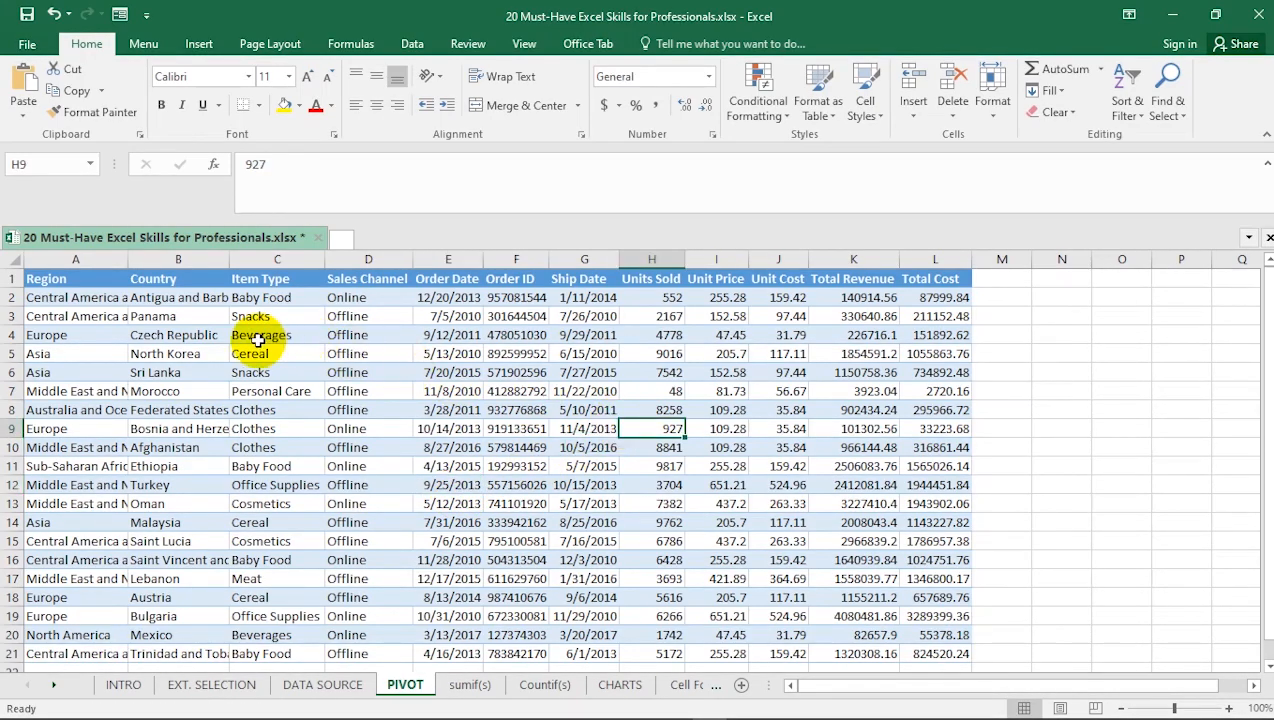
pyautogui.click(226, 357)
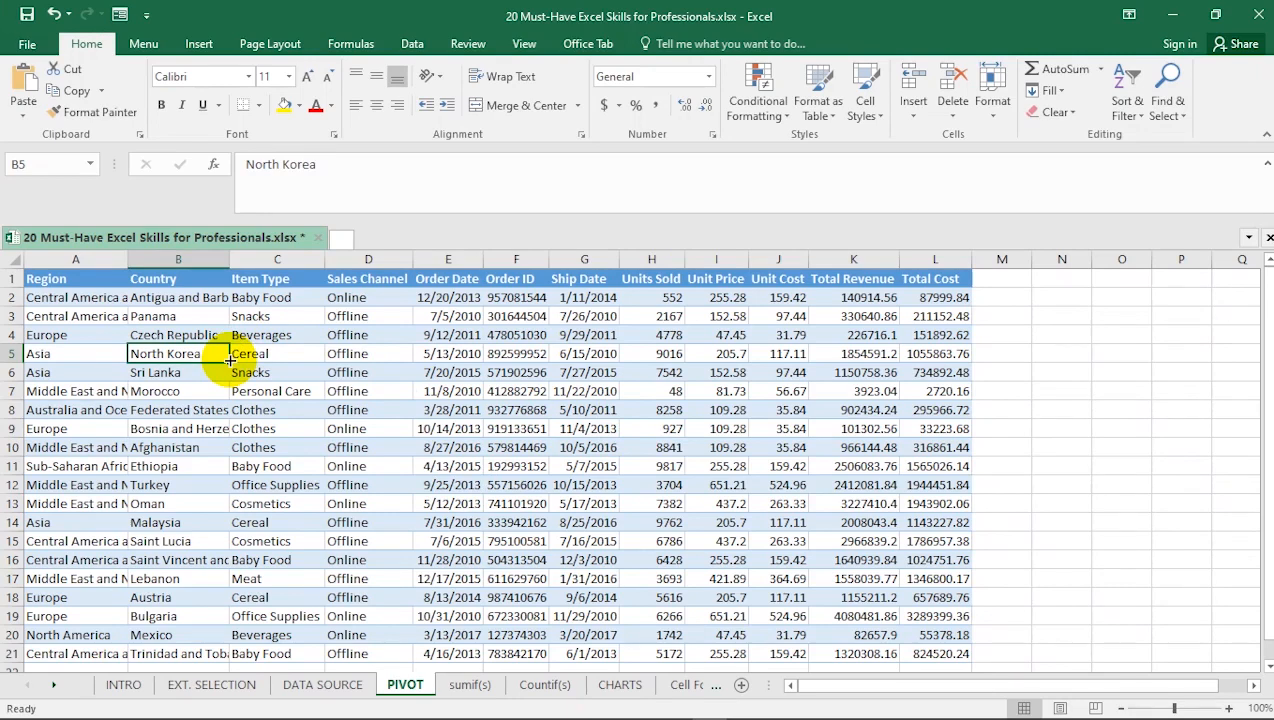
pyautogui.press('ctrl')
pyautogui.hotkey('ctrl', 't')
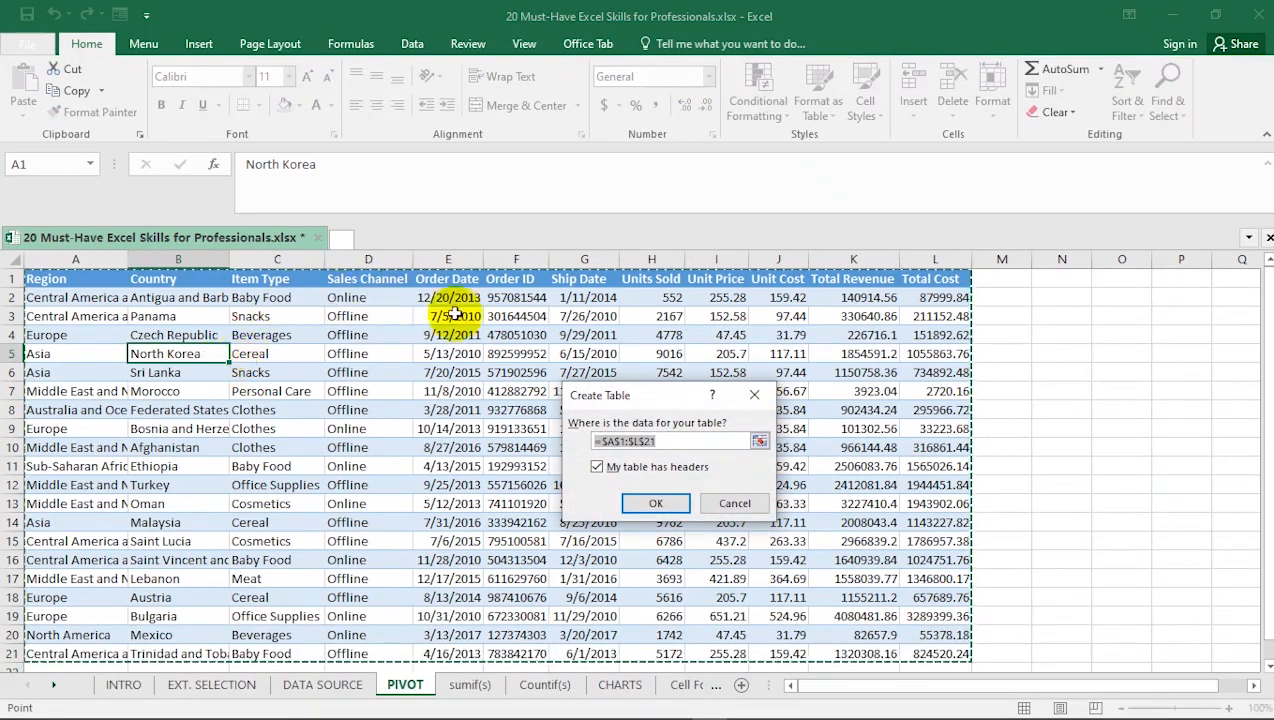
pyautogui.moveTo(592, 394); pyautogui.dragTo(775, 315)
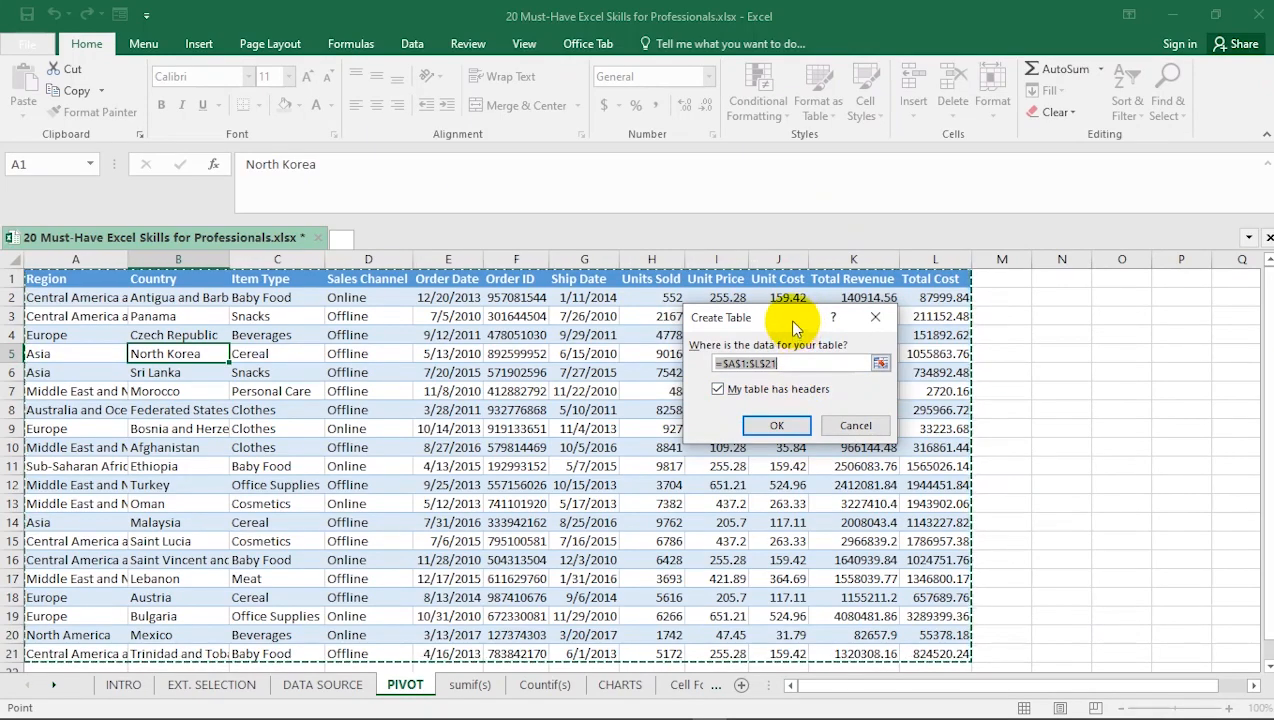
pyautogui.click(777, 426)
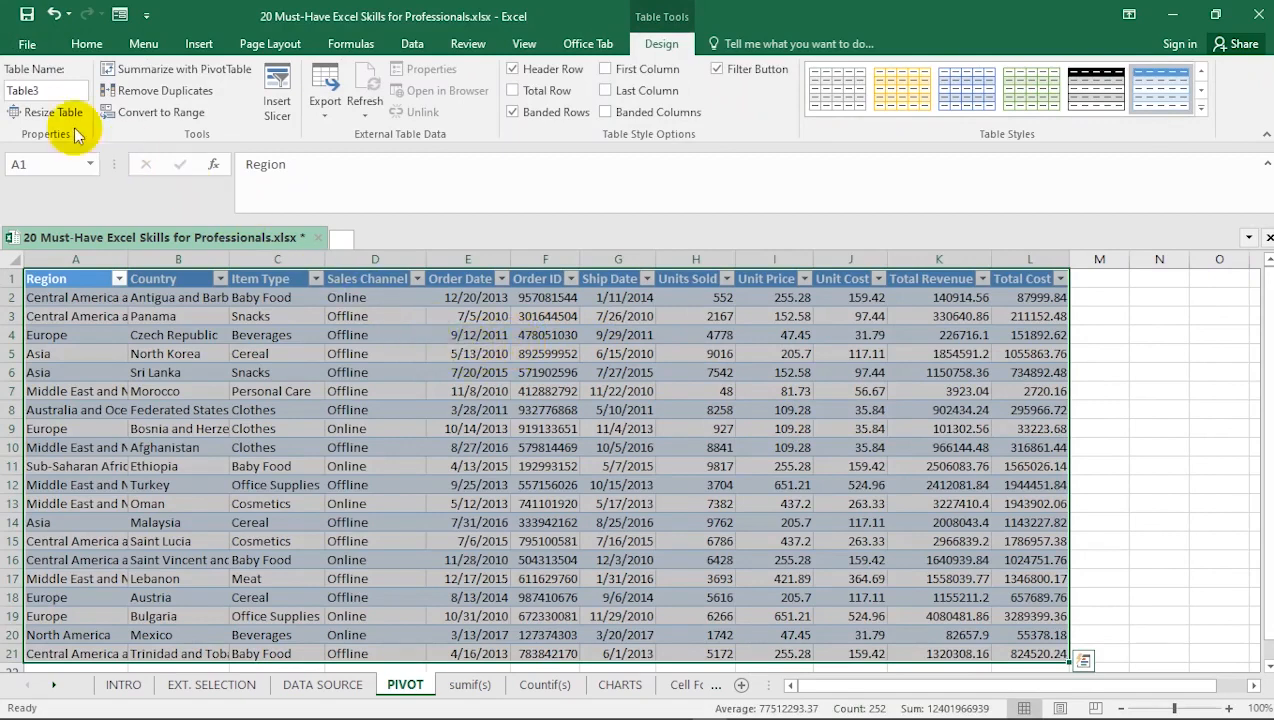
# Rename the new sales data table as PivotTable
pyautogui.click(24, 90)
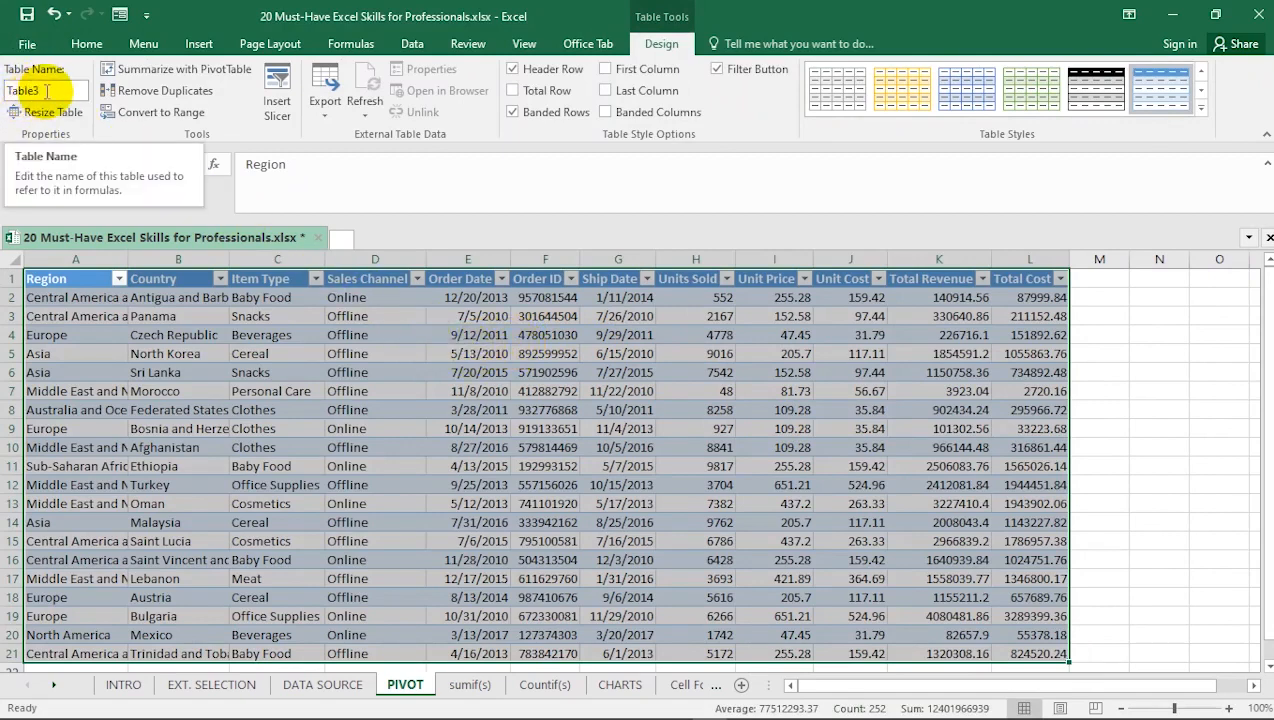
pyautogui.doubleClick(42, 91)
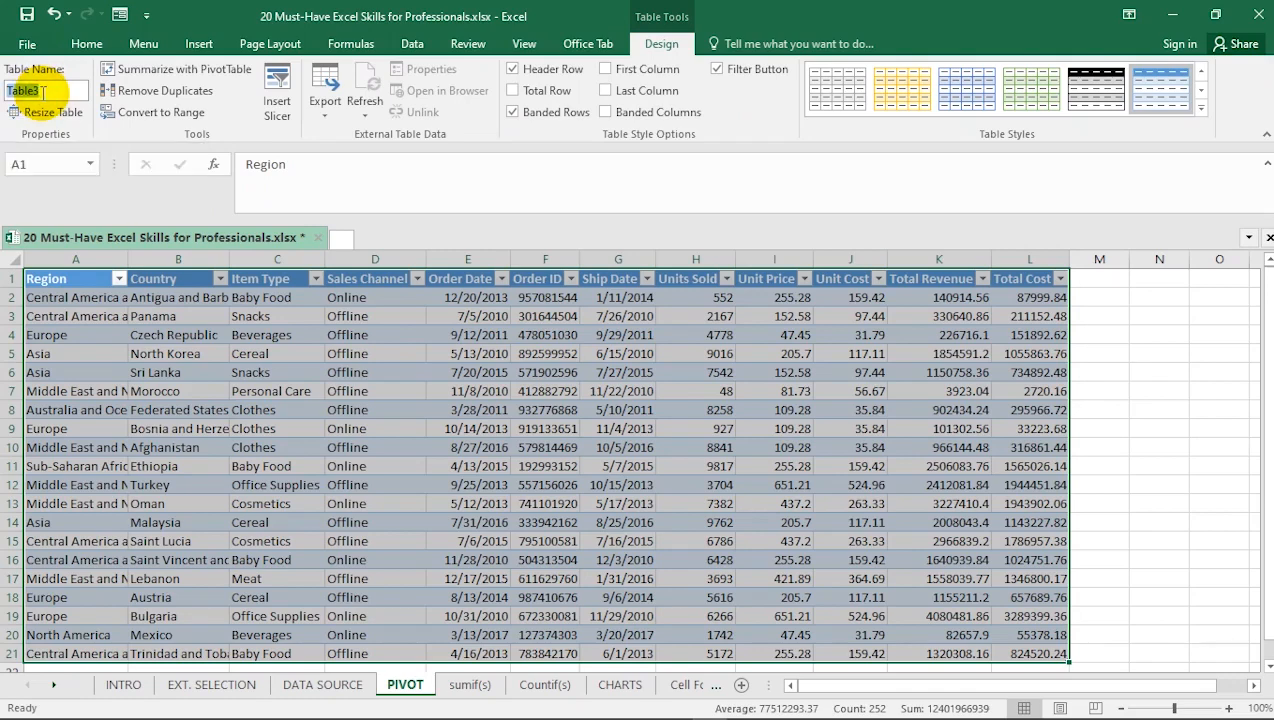
pyautogui.press('ctrl')
pyautogui.press('capslock')
pyautogui.write('PivotTable')
pyautogui.press('Return')
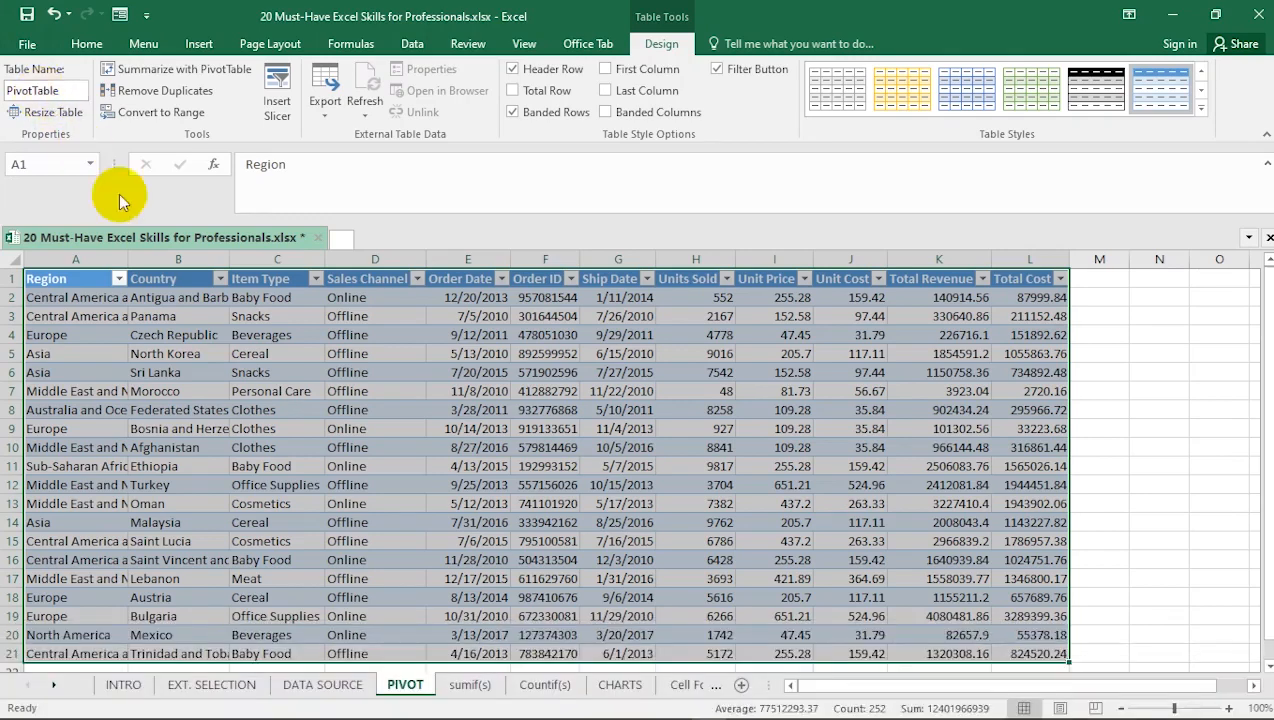
# Summarize the PivotTable data table with a pivot table placed on a new worksheet
pyautogui.click(380, 370)
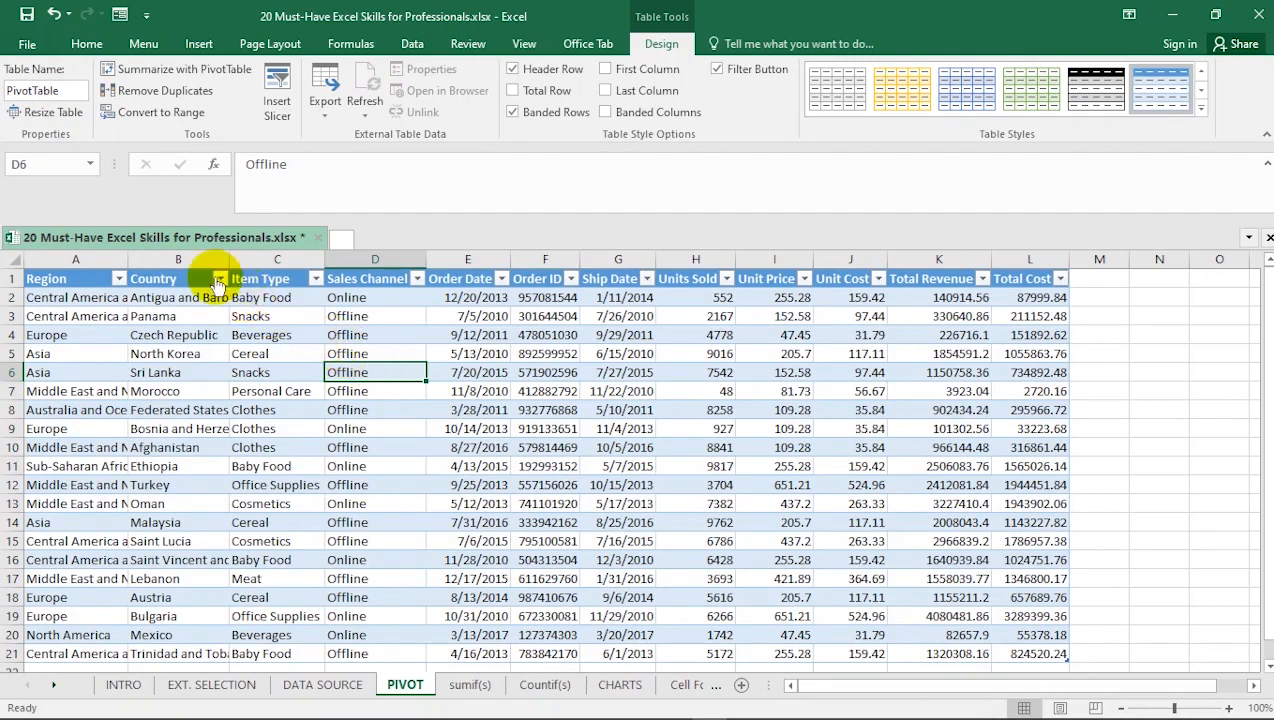
pyautogui.click(178, 70)
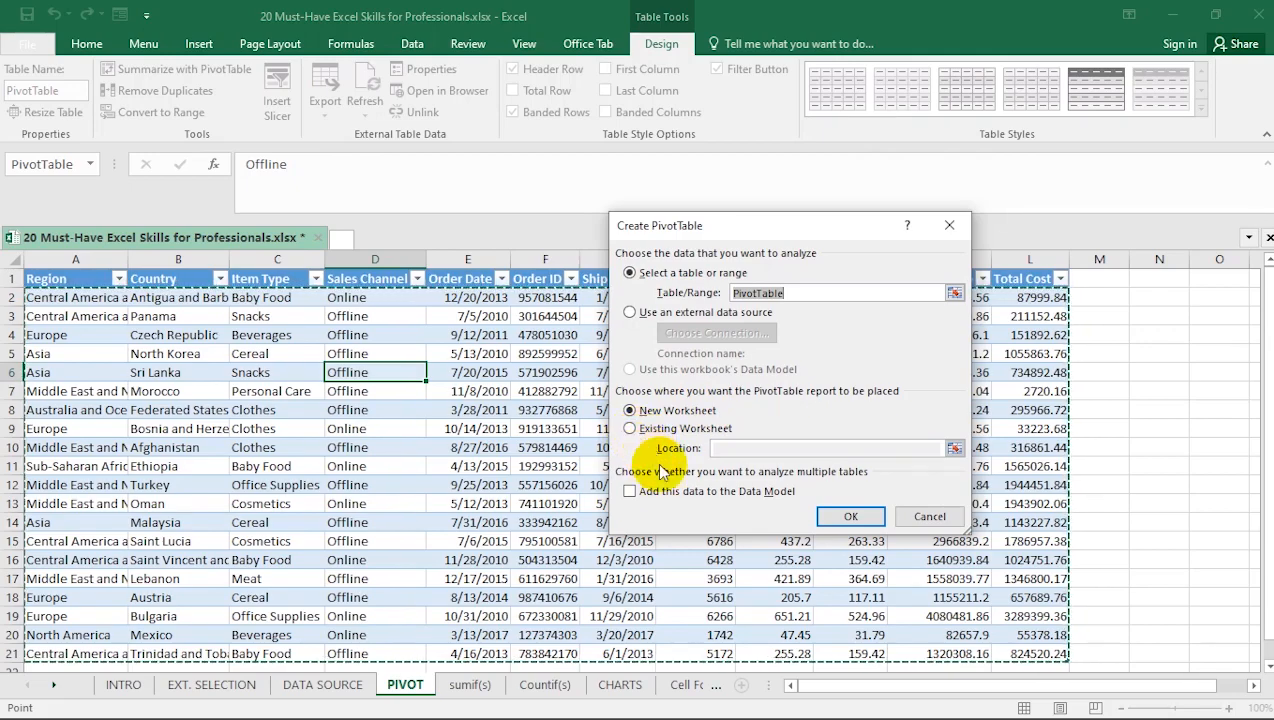
pyautogui.click(846, 518)
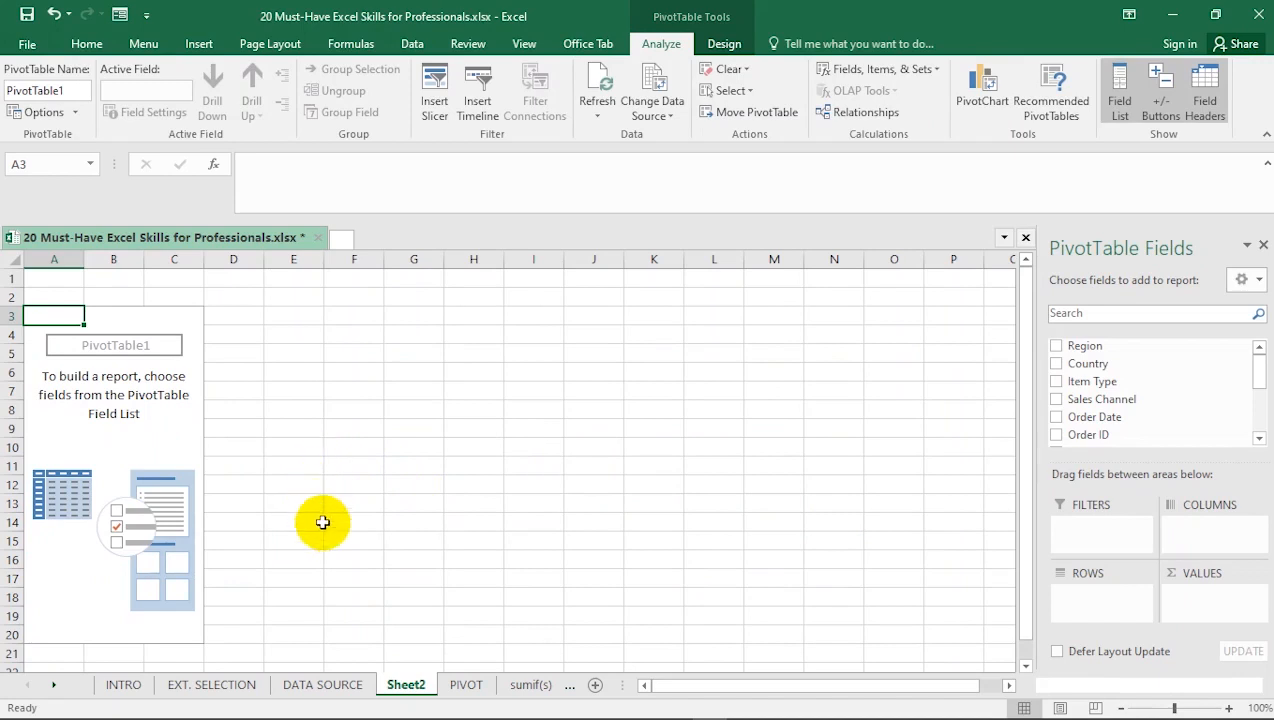
# Rename the new worksheet holding the empty pivot table as Pivot Summary
pyautogui.rightClick(404, 690)
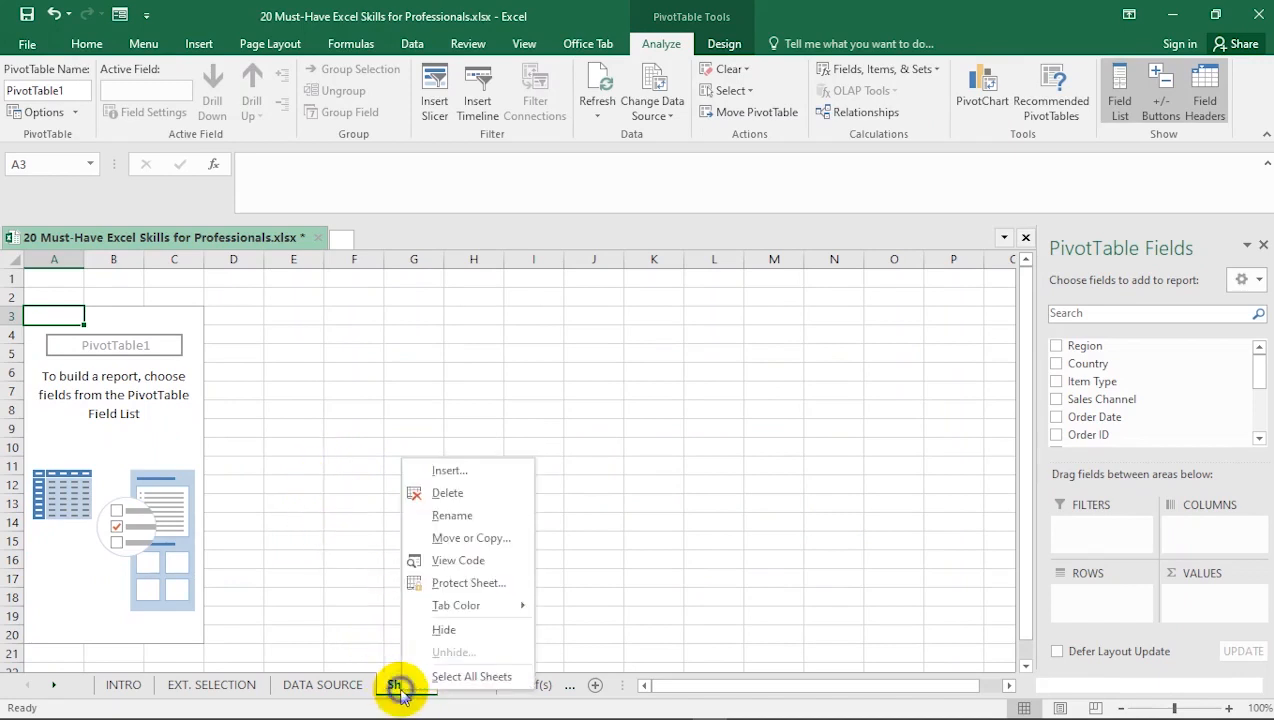
pyautogui.click(452, 518)
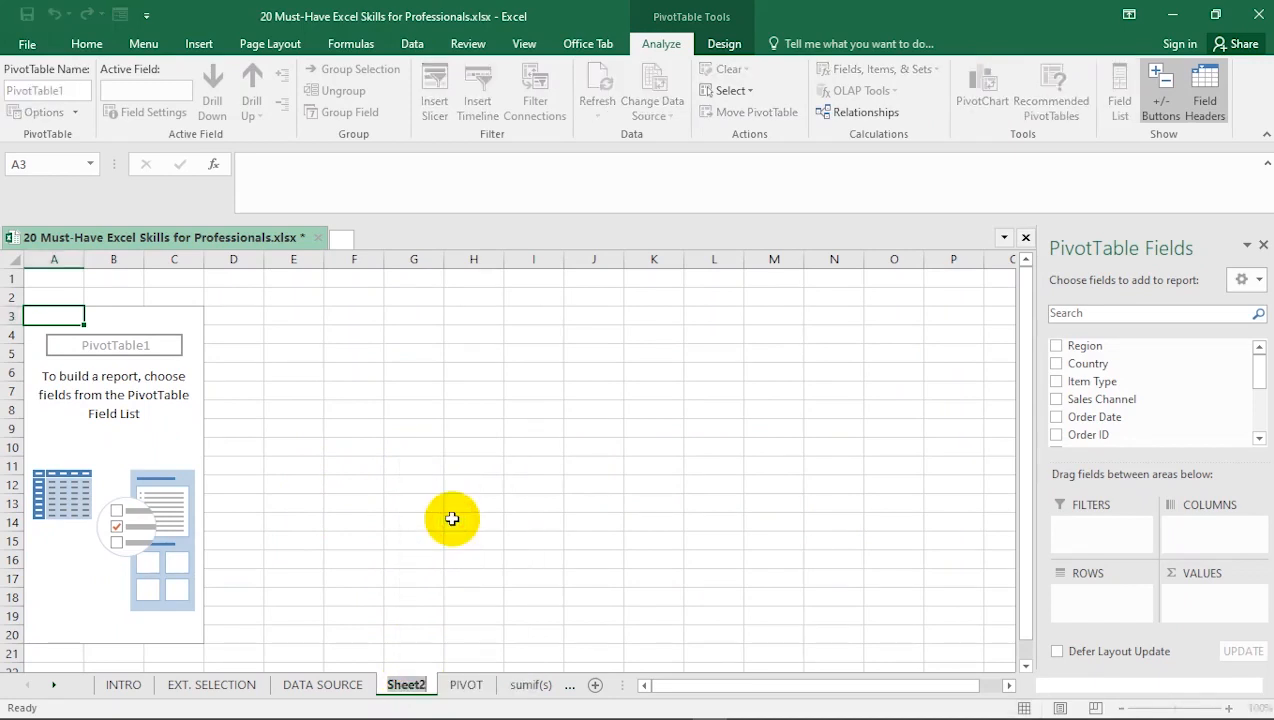
pyautogui.write('Pivot')
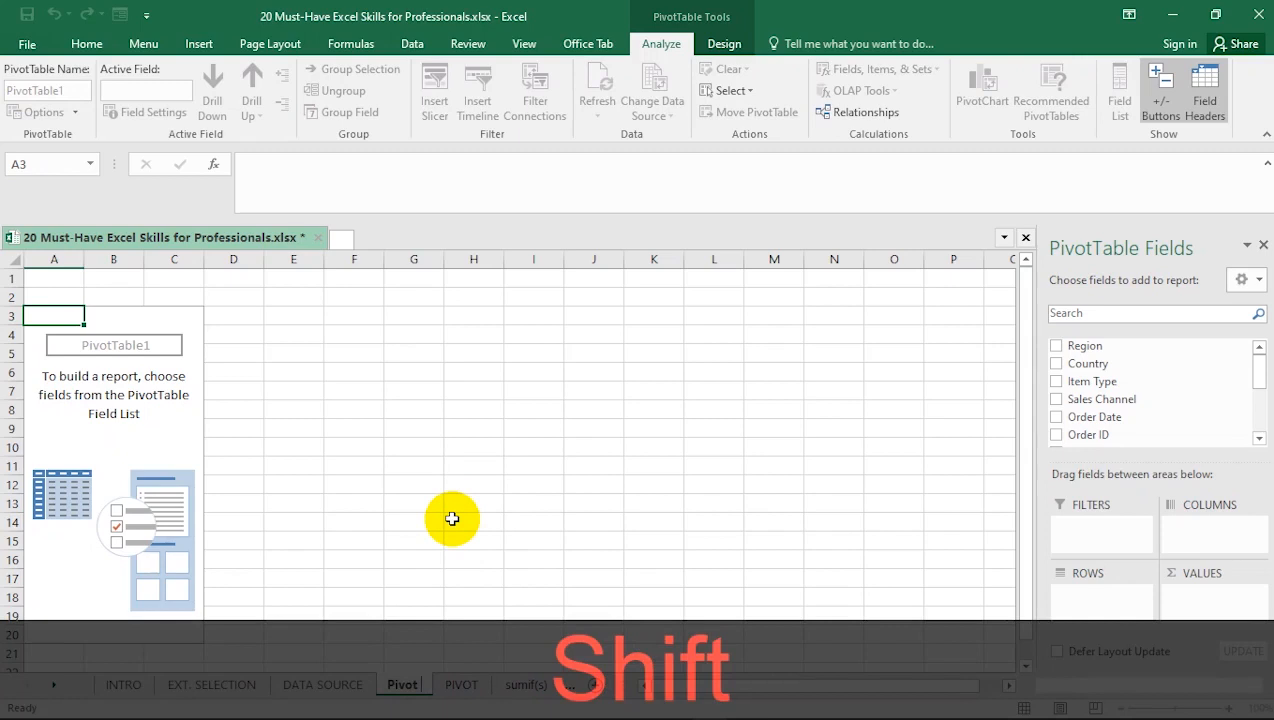
pyautogui.write(' Summ')
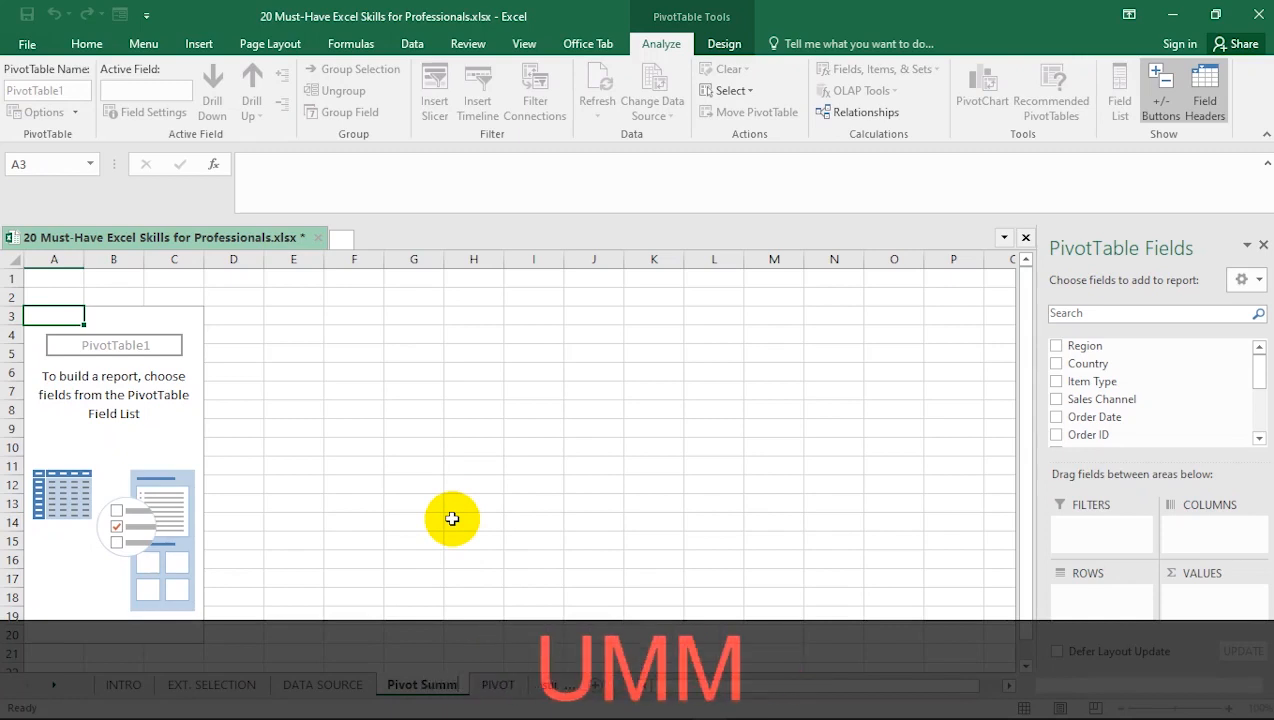
pyautogui.write('ary')
pyautogui.press('Return')
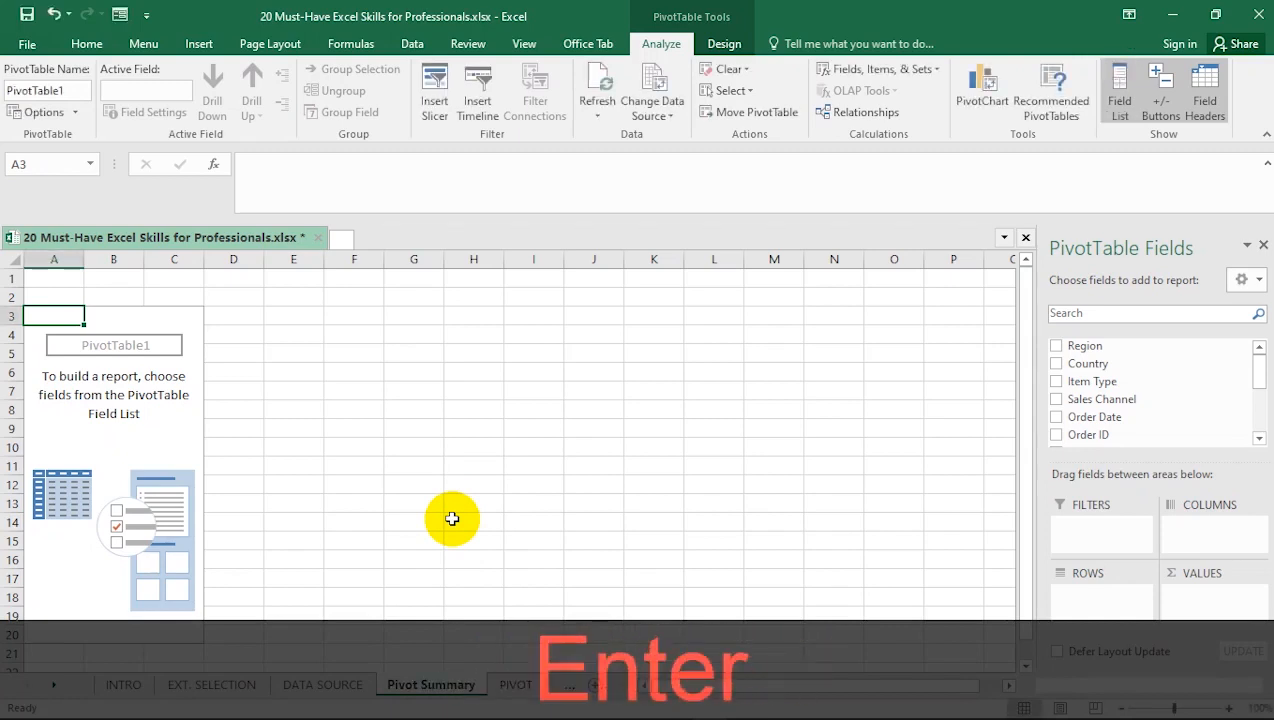
# Alternate the selection between cells outside and inside the pivot table placeholder to examine the field list's behaviour, ending inside it
pyautogui.click(452, 518)
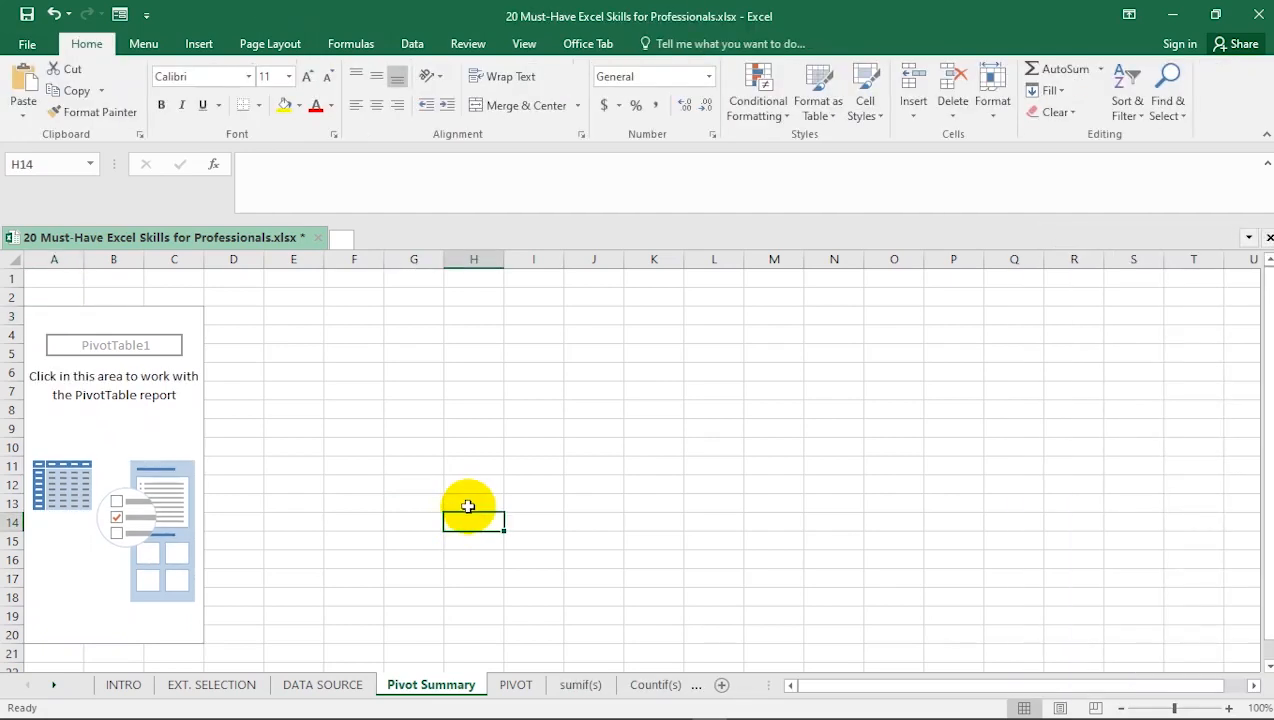
pyautogui.click(566, 464)
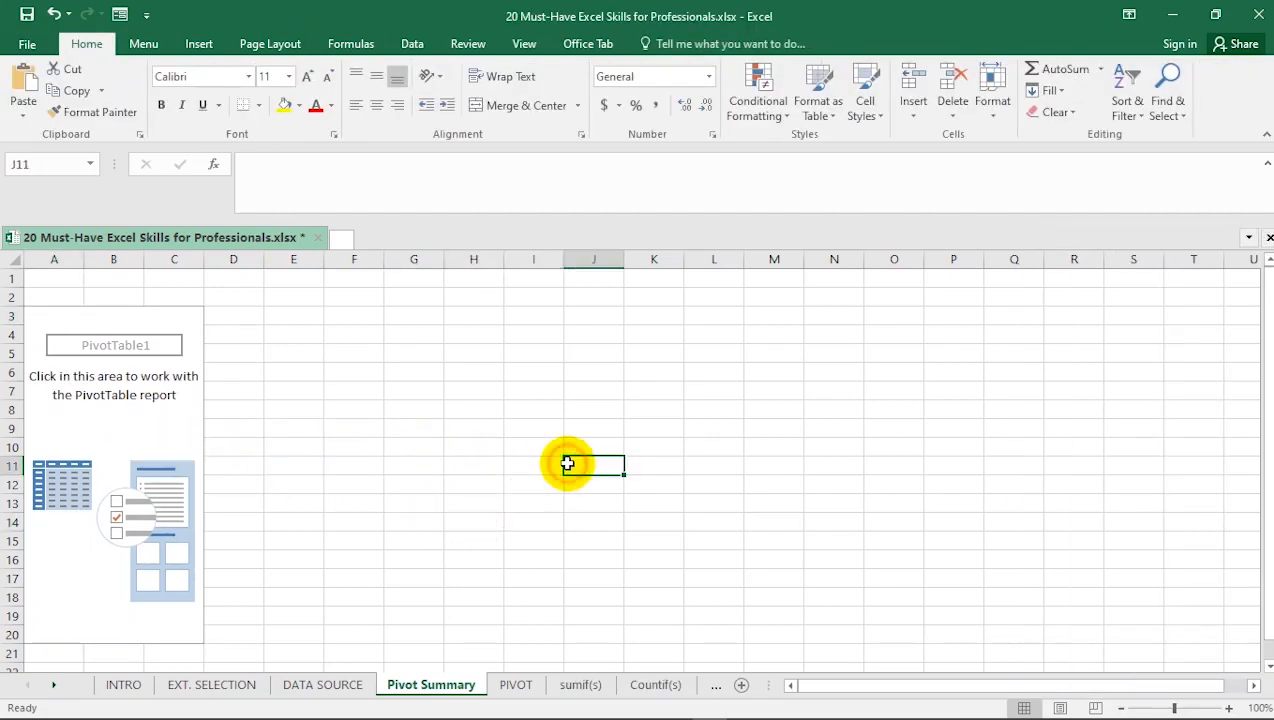
pyautogui.click(155, 433)
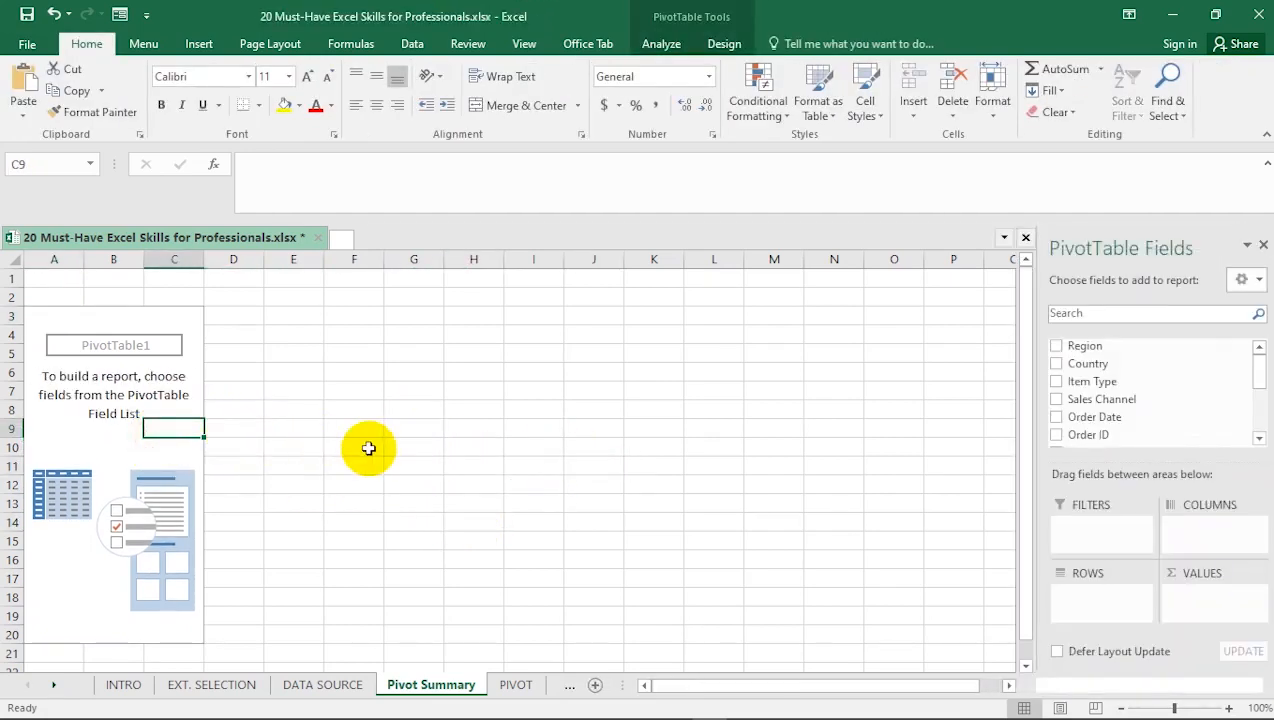
pyautogui.click(370, 446)
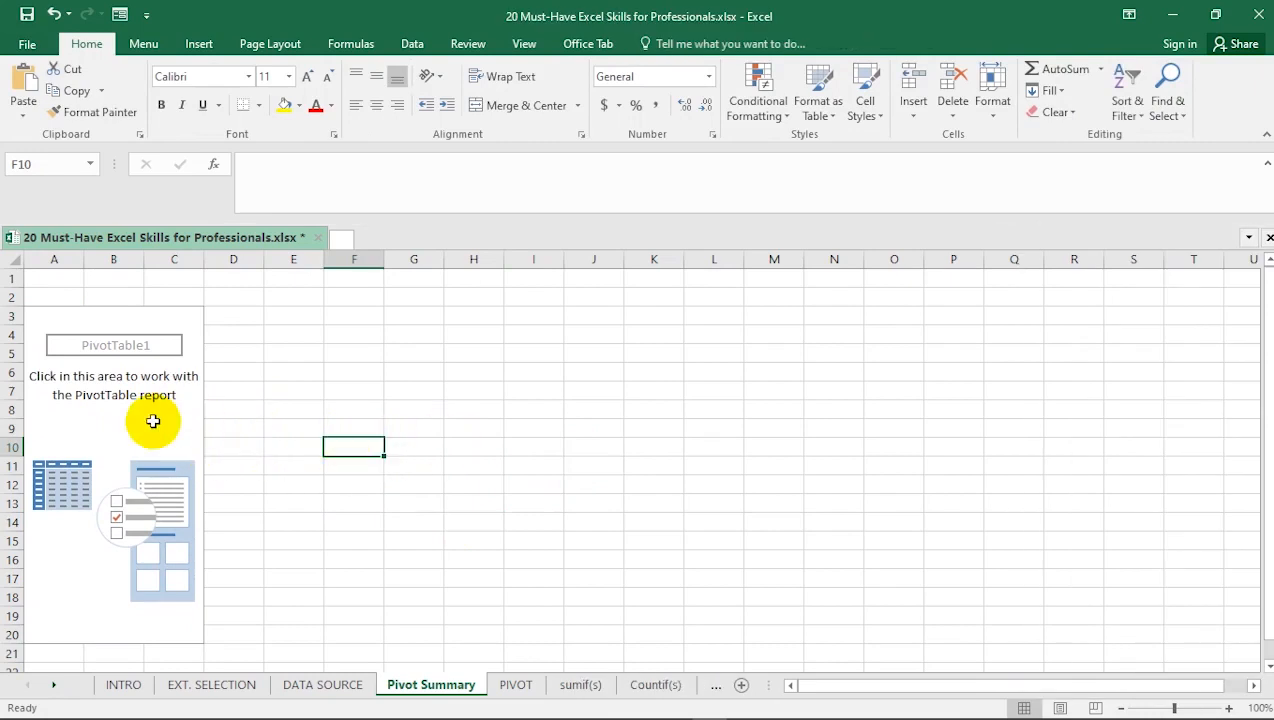
pyautogui.click(155, 427)
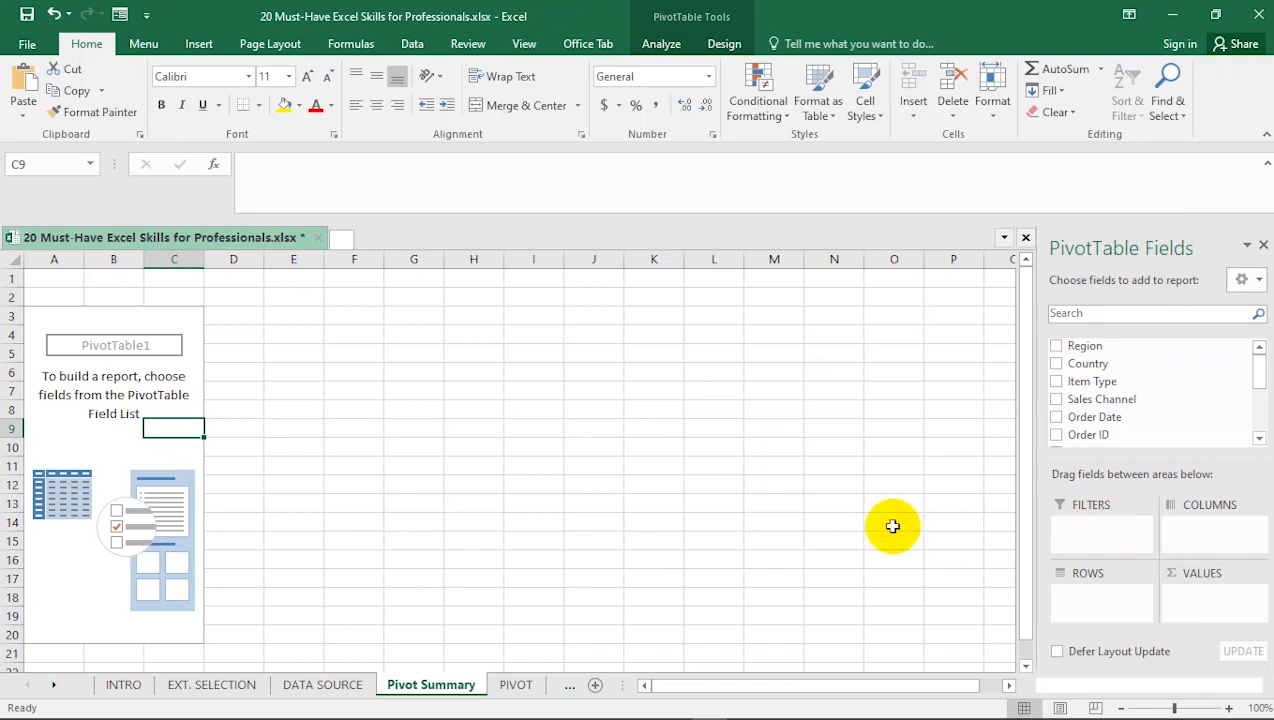
pyautogui.click(473, 442)
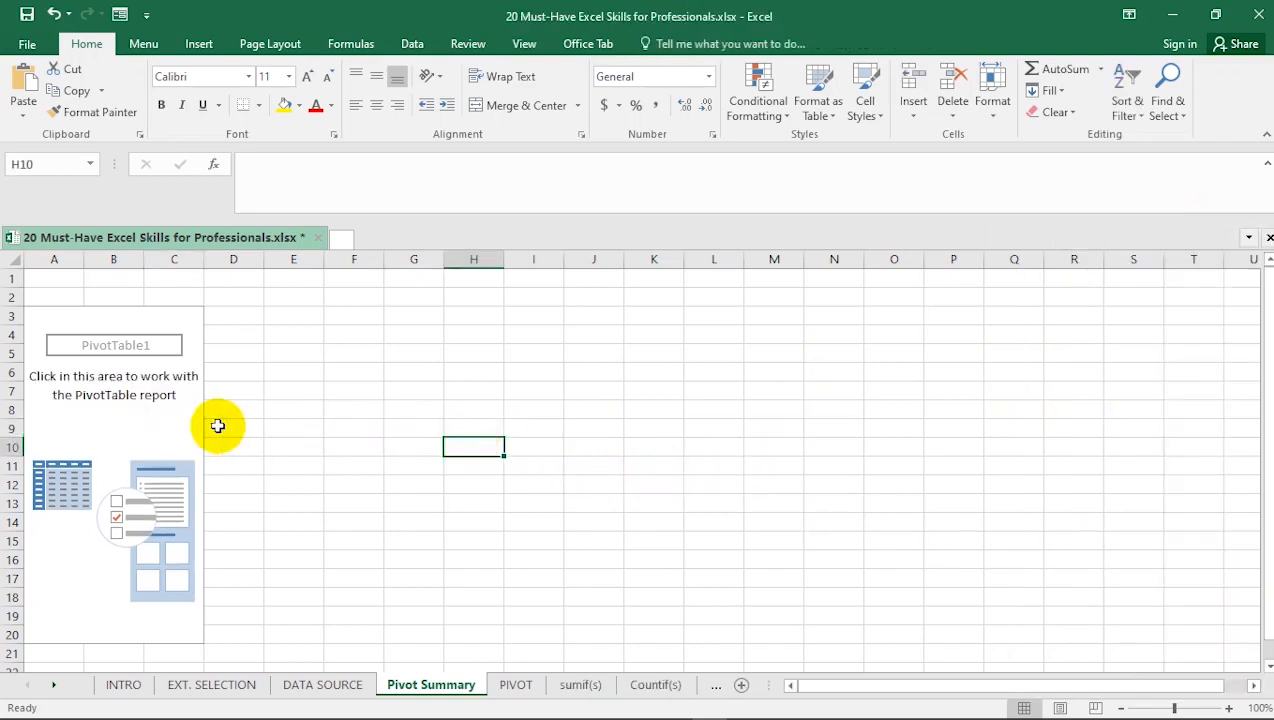
pyautogui.click(155, 429)
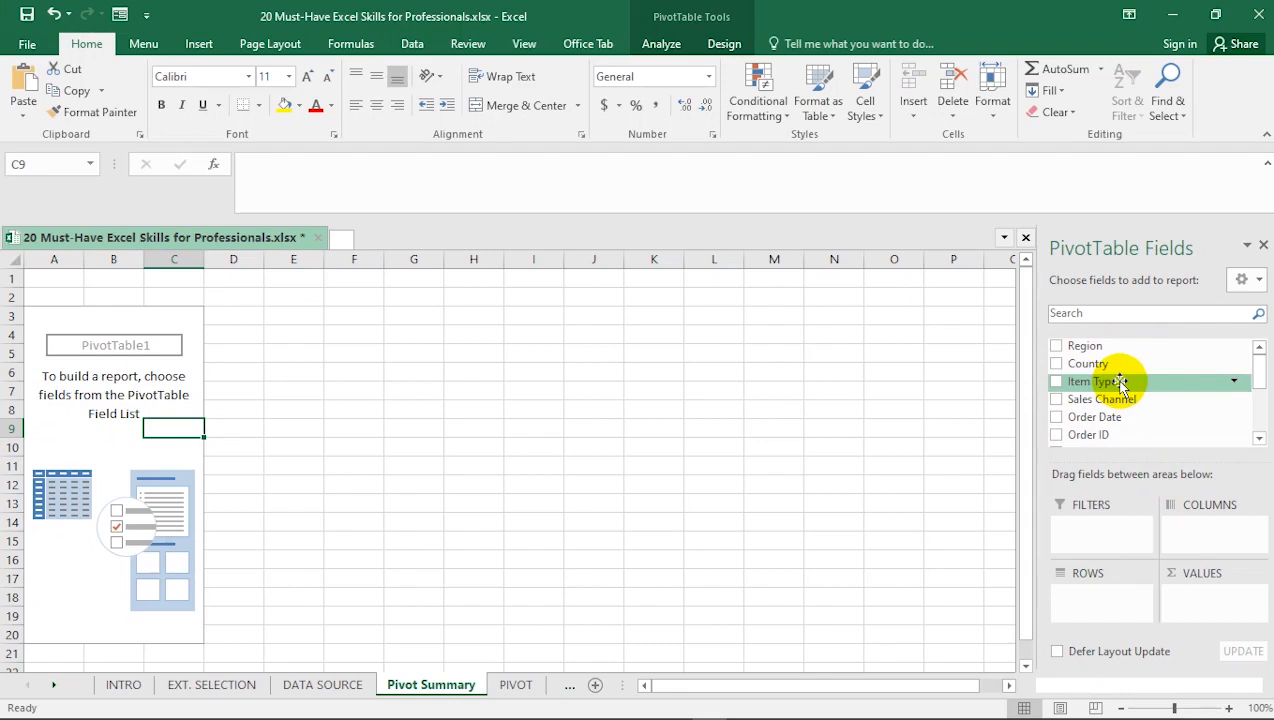
# Add the Region field to the pivot table's Filters area
pyautogui.moveTo(1120, 383); pyautogui.dragTo(848, 472)
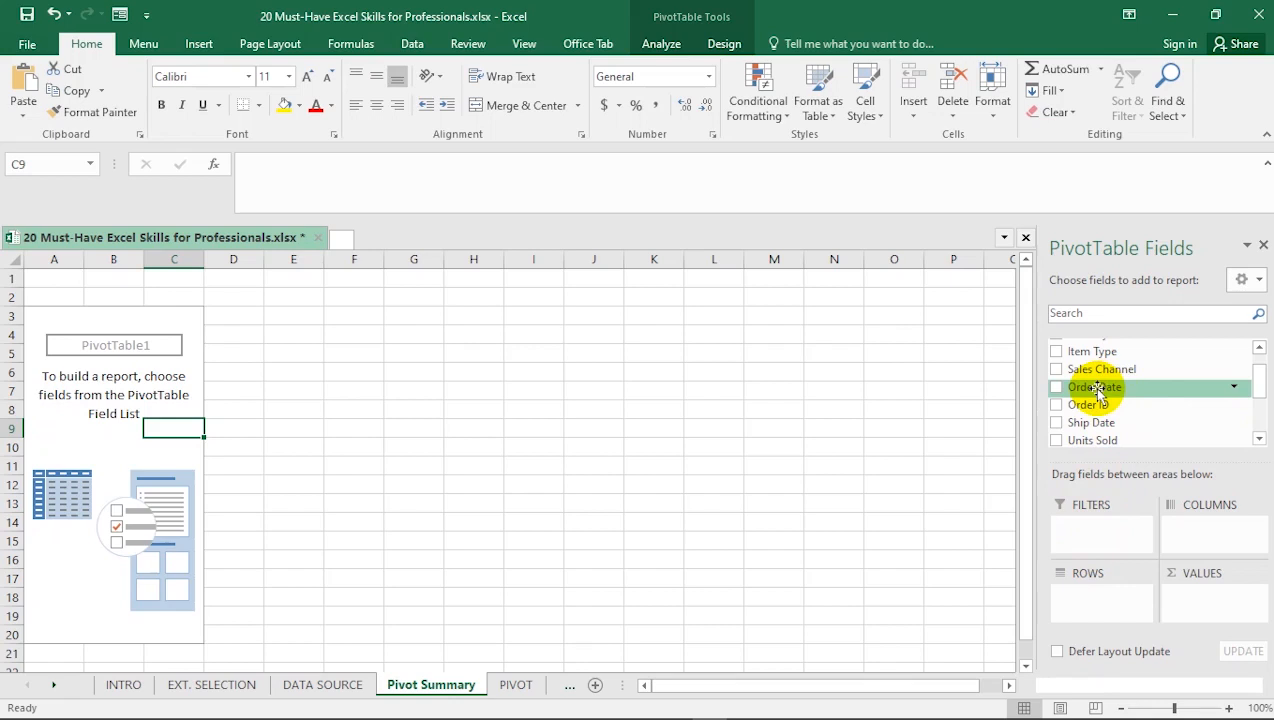
pyautogui.scroll(1, 1122, 370)
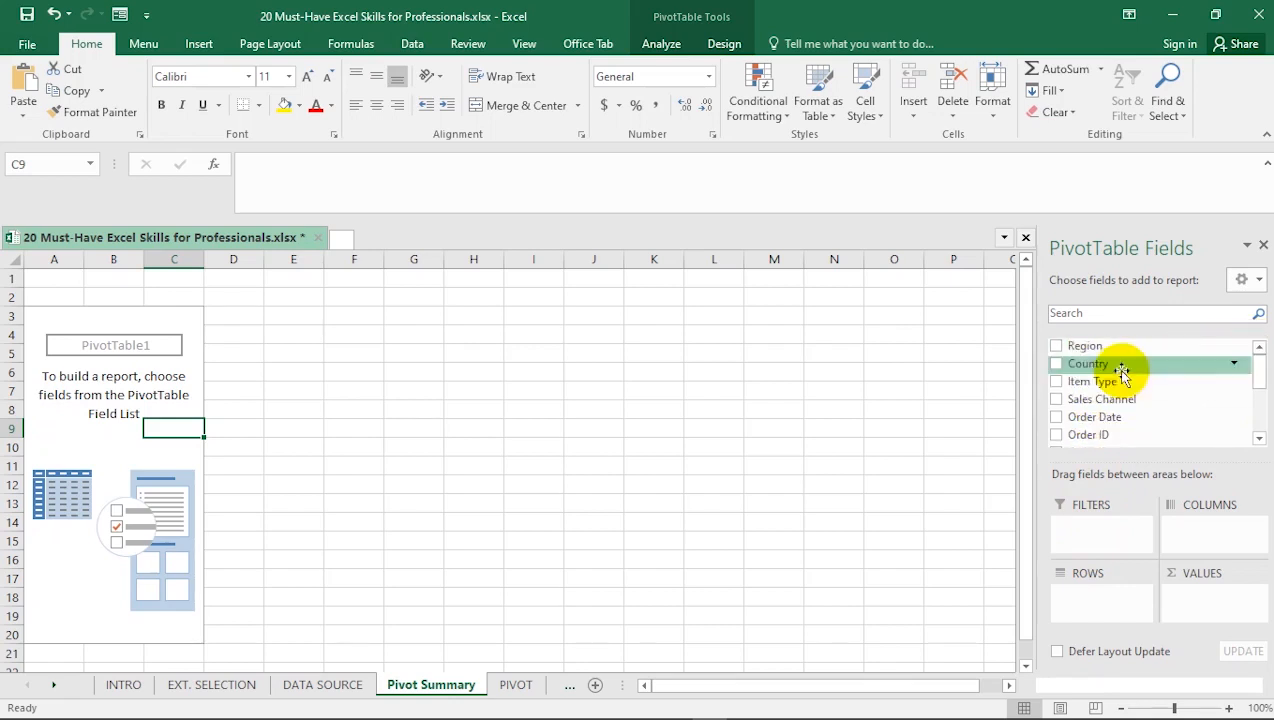
pyautogui.moveTo(1098, 346); pyautogui.dragTo(1072, 524)
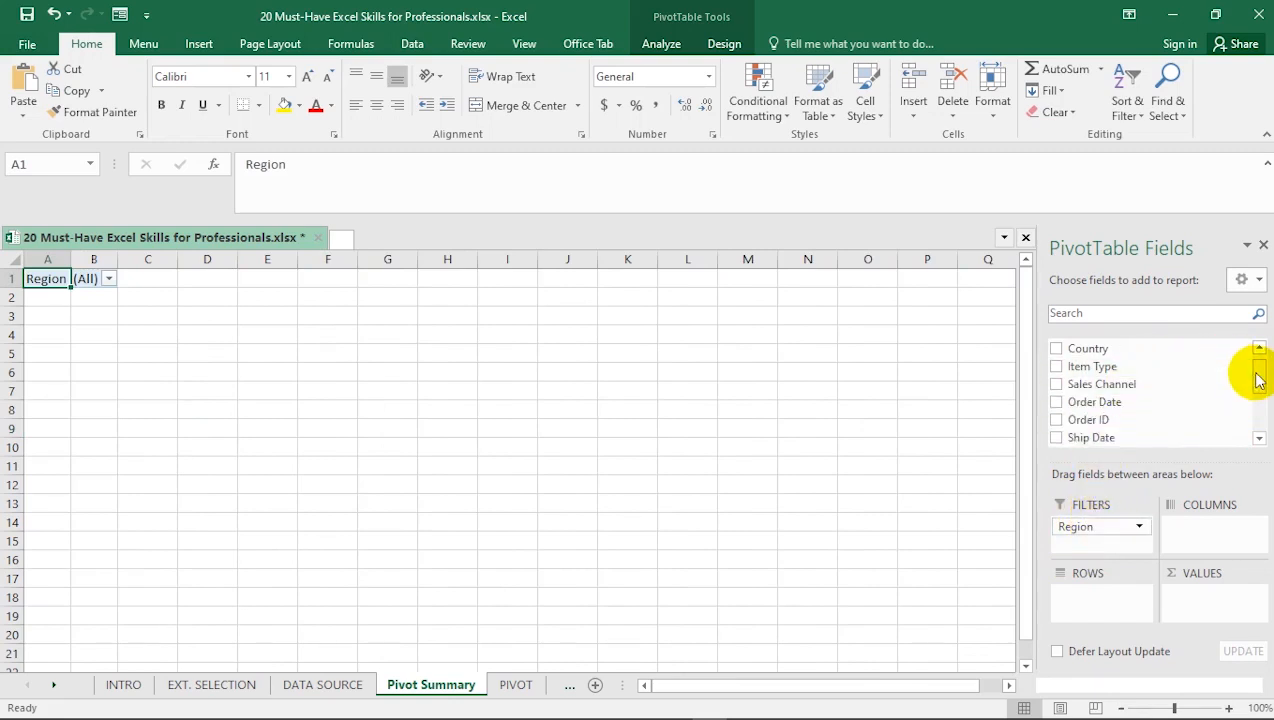
# Add the Units Sold field to the pivot table's Values area as a sum
pyautogui.moveTo(1259, 378)
pyautogui.mouseDown()
pyautogui.moveTo(1261, 399)
pyautogui.moveTo(1260, 364)
pyautogui.mouseUp()
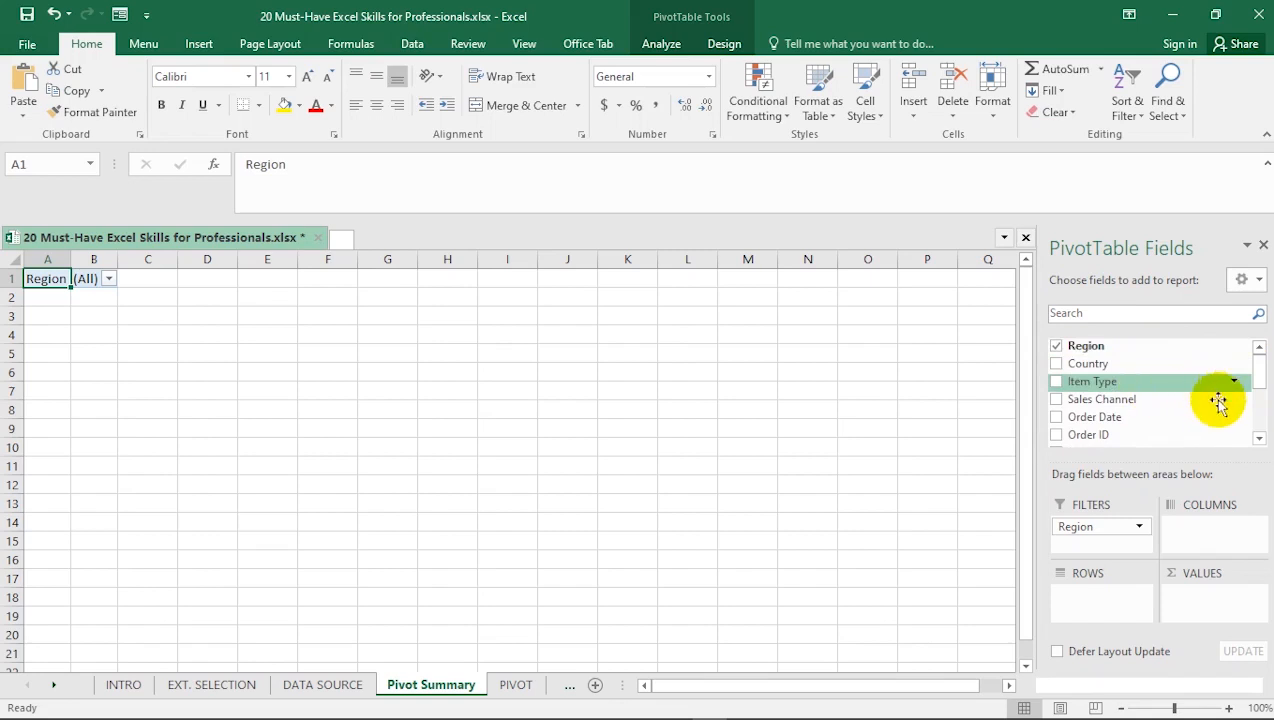
pyautogui.click(1259, 438)
pyautogui.click(1259, 438)
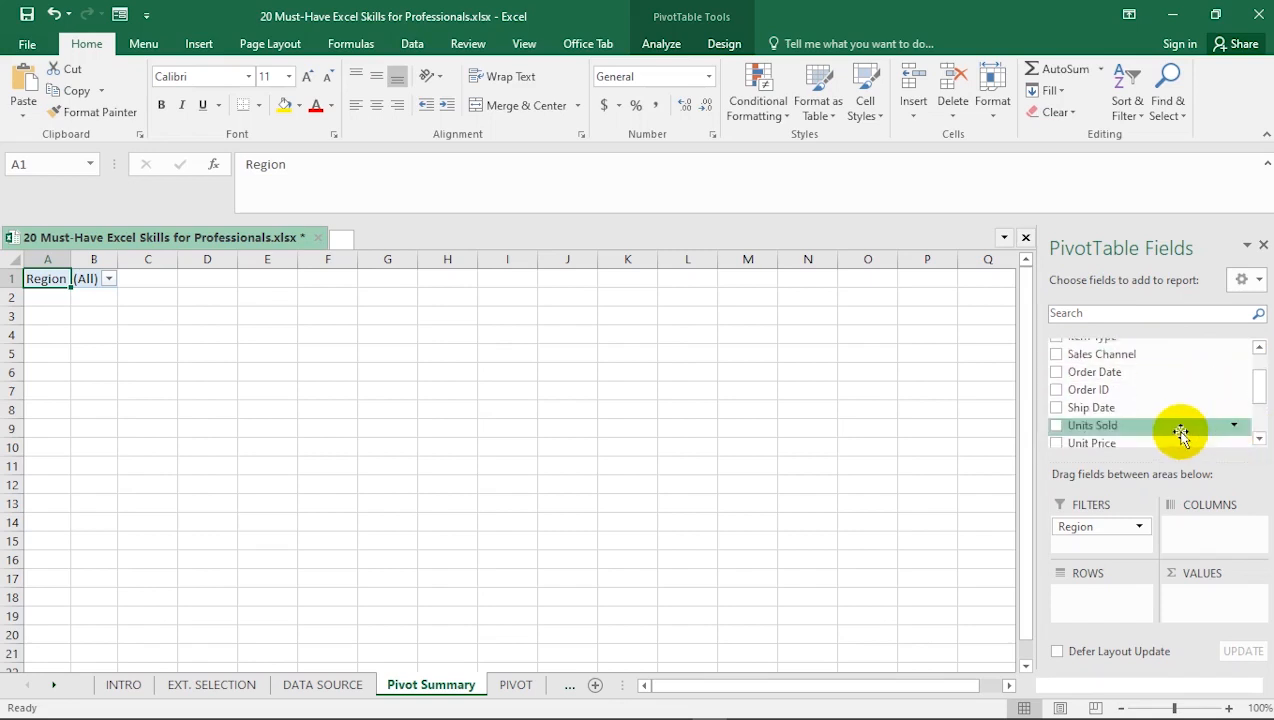
pyautogui.moveTo(1110, 430); pyautogui.dragTo(1205, 597)
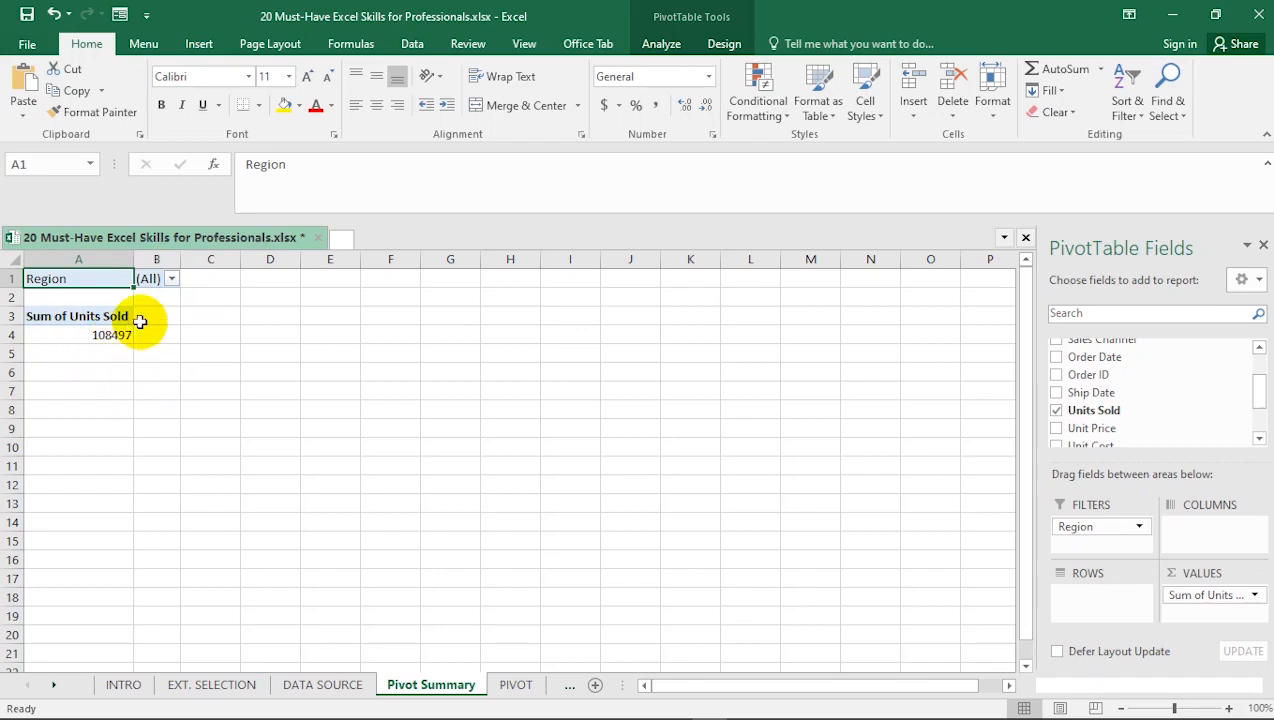
# Filter the pivot table to the Europe region, and reset the Region filter to (All)
pyautogui.click(172, 280)
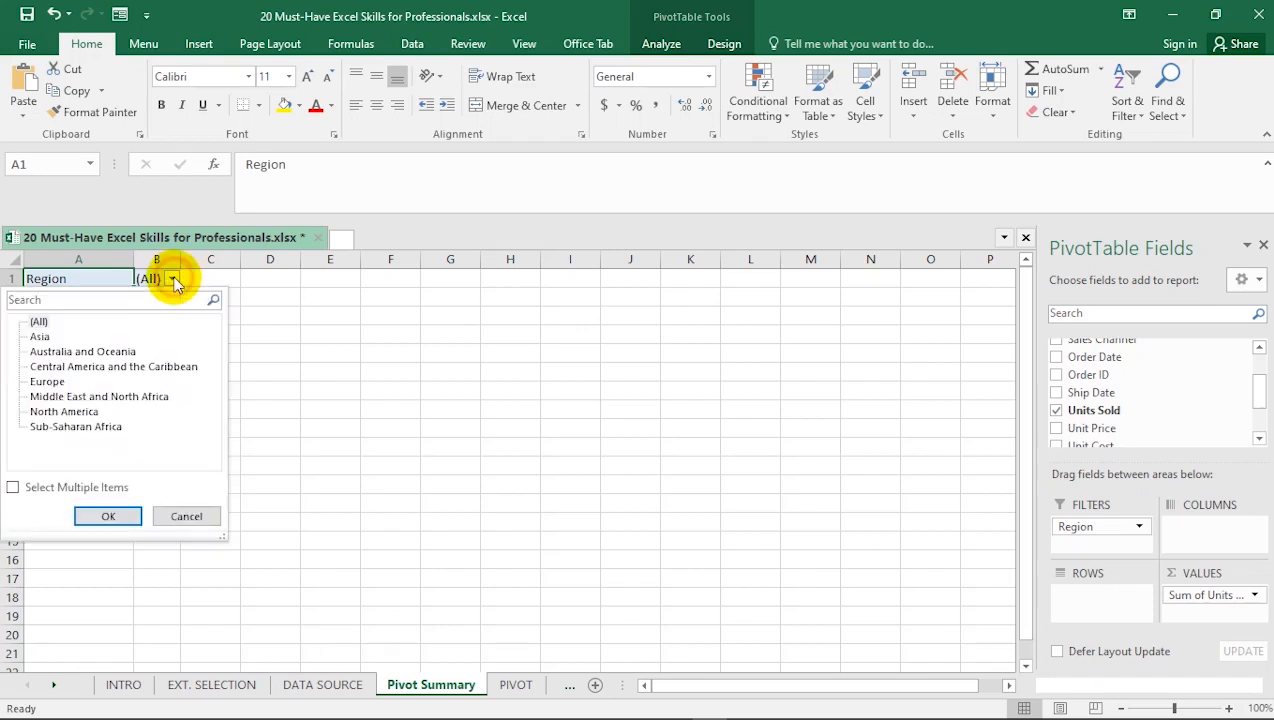
pyautogui.click(47, 381)
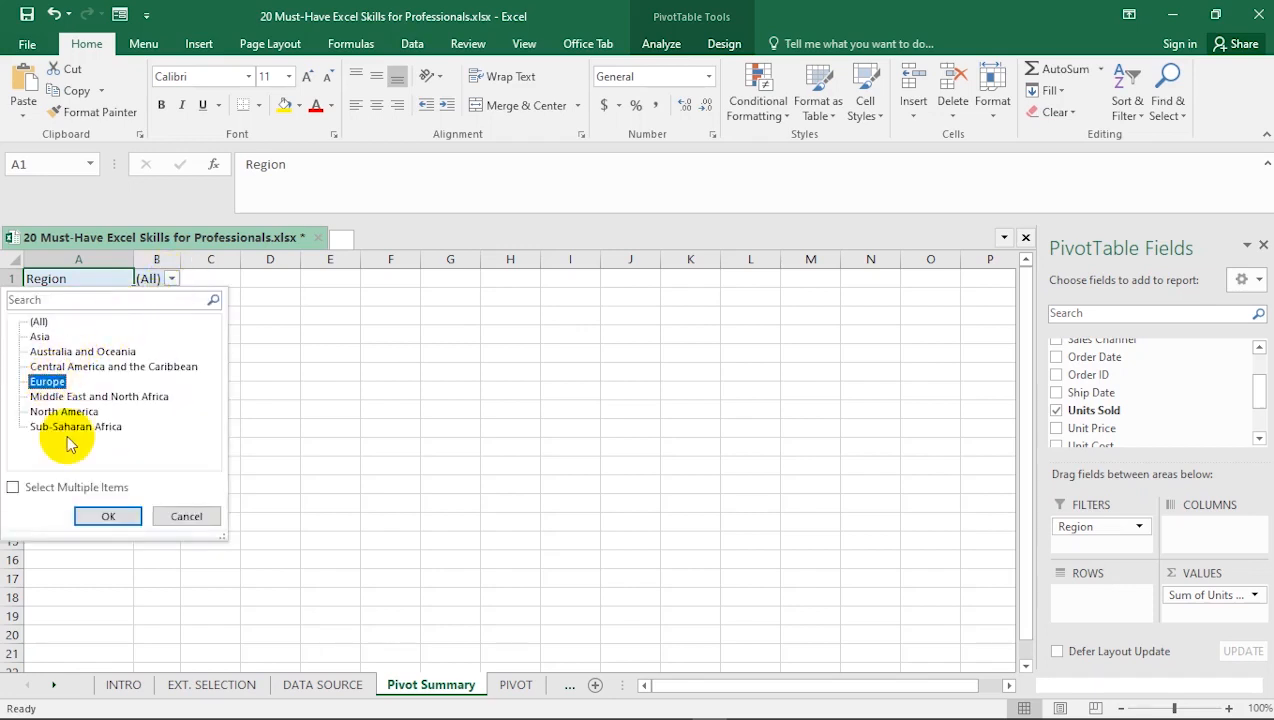
pyautogui.click(104, 516)
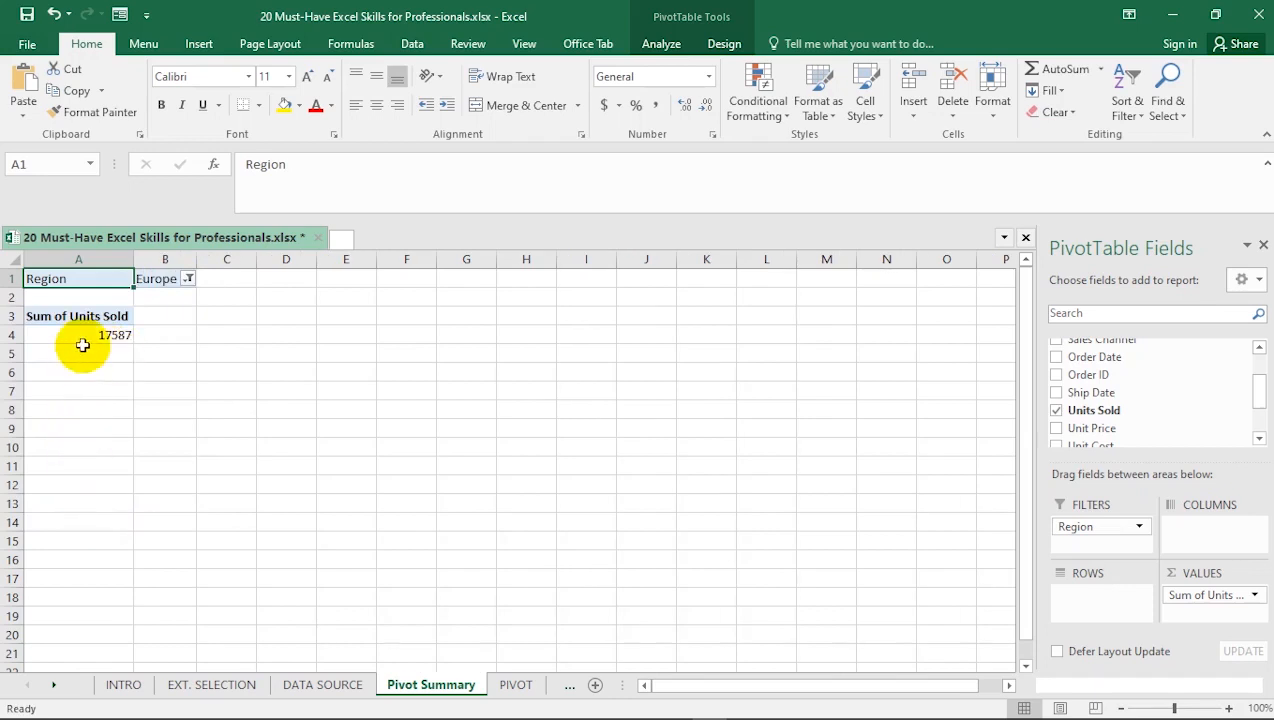
pyautogui.click(187, 280)
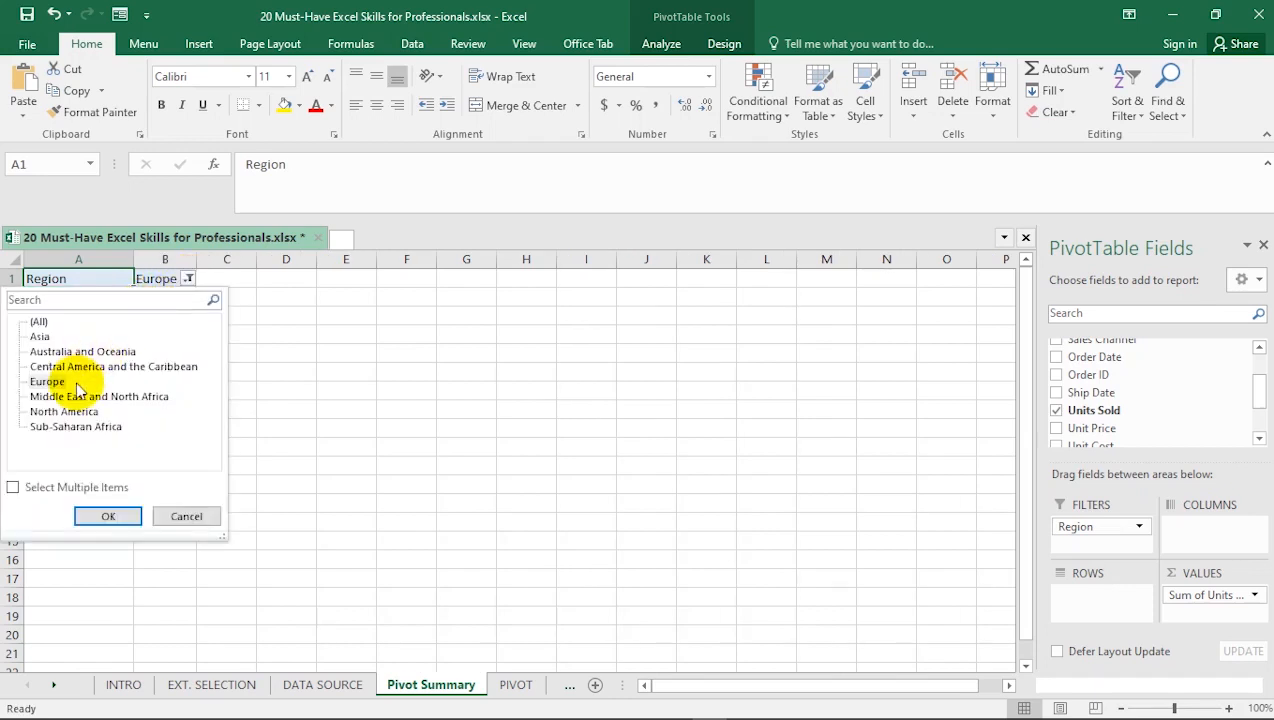
pyautogui.click(108, 516)
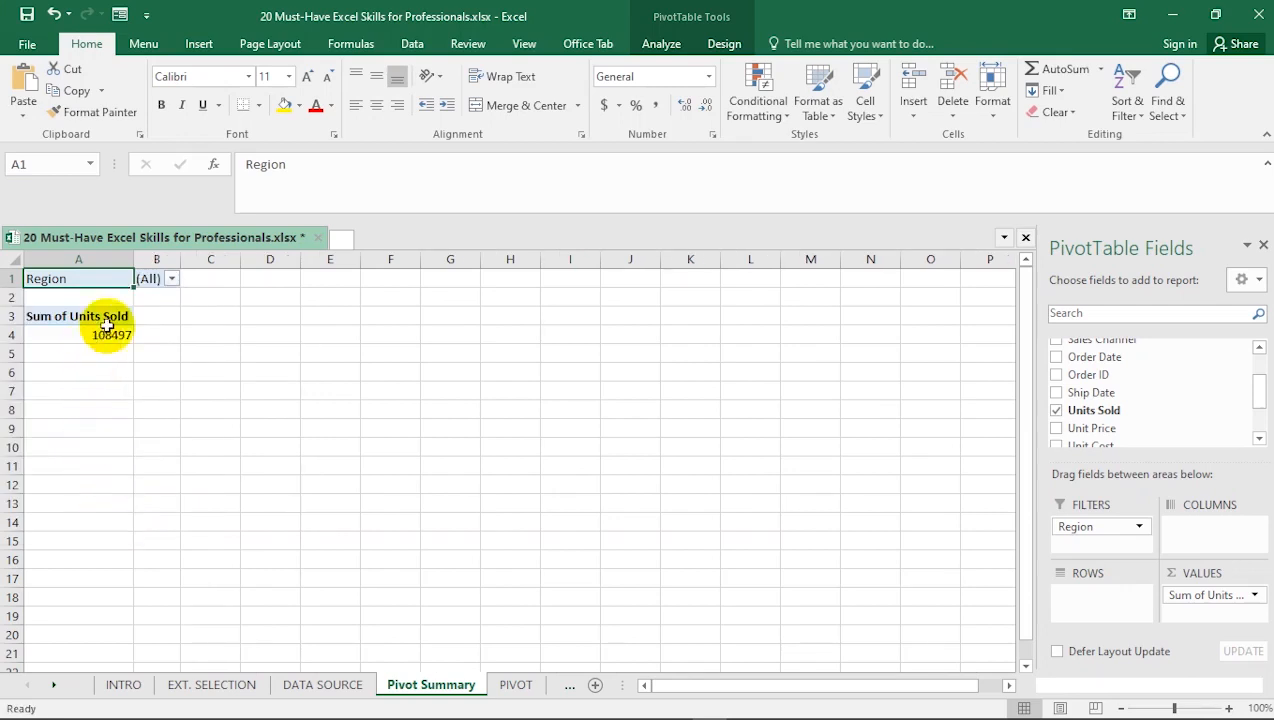
# Move the Region field from the pivot table's Filters area to its Columns area
pyautogui.moveTo(1106, 530); pyautogui.dragTo(1206, 524)
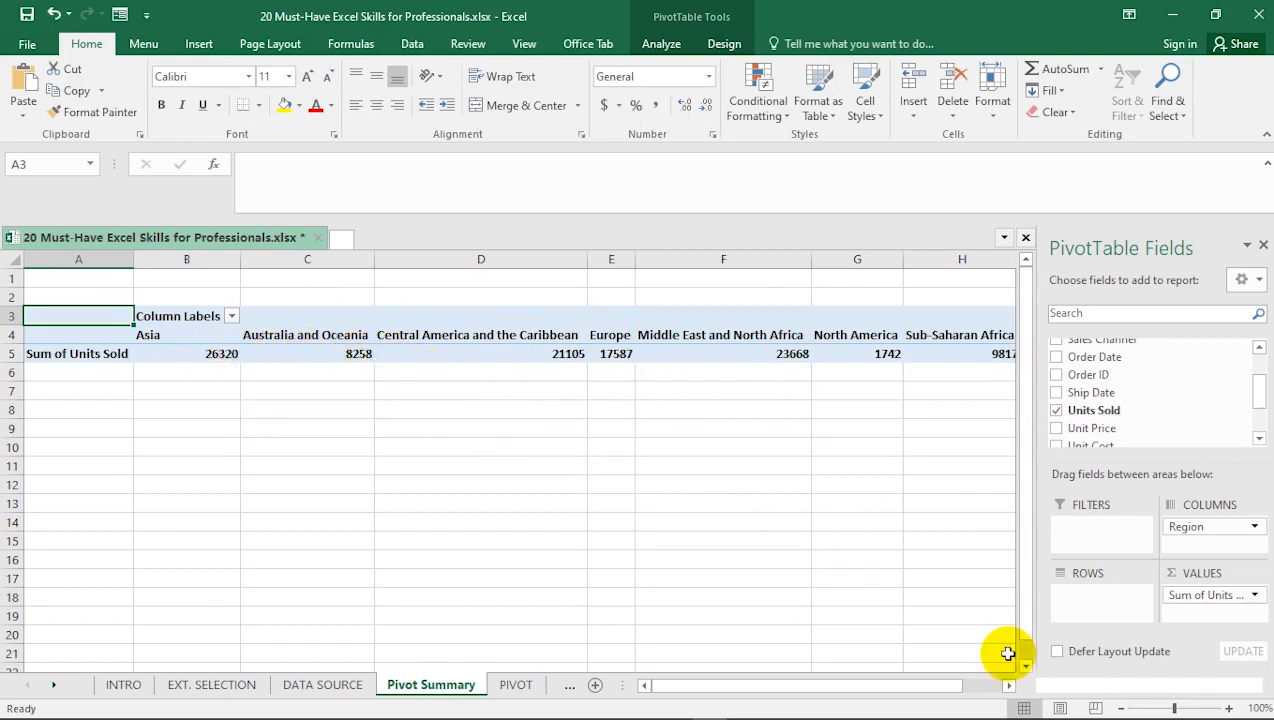
# Move the Region field from the pivot table's Columns area to its Rows area
pyautogui.moveTo(918, 691); pyautogui.dragTo(796, 691)
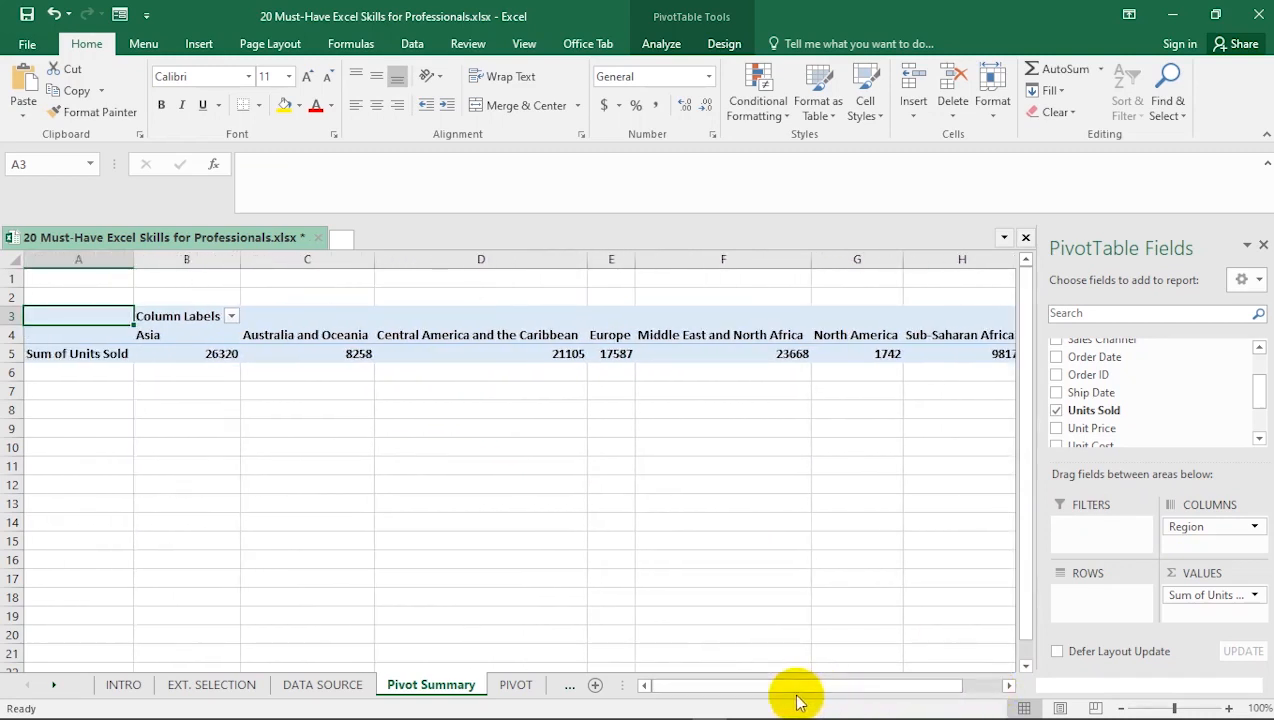
pyautogui.moveTo(1129, 523); pyautogui.dragTo(1074, 594)
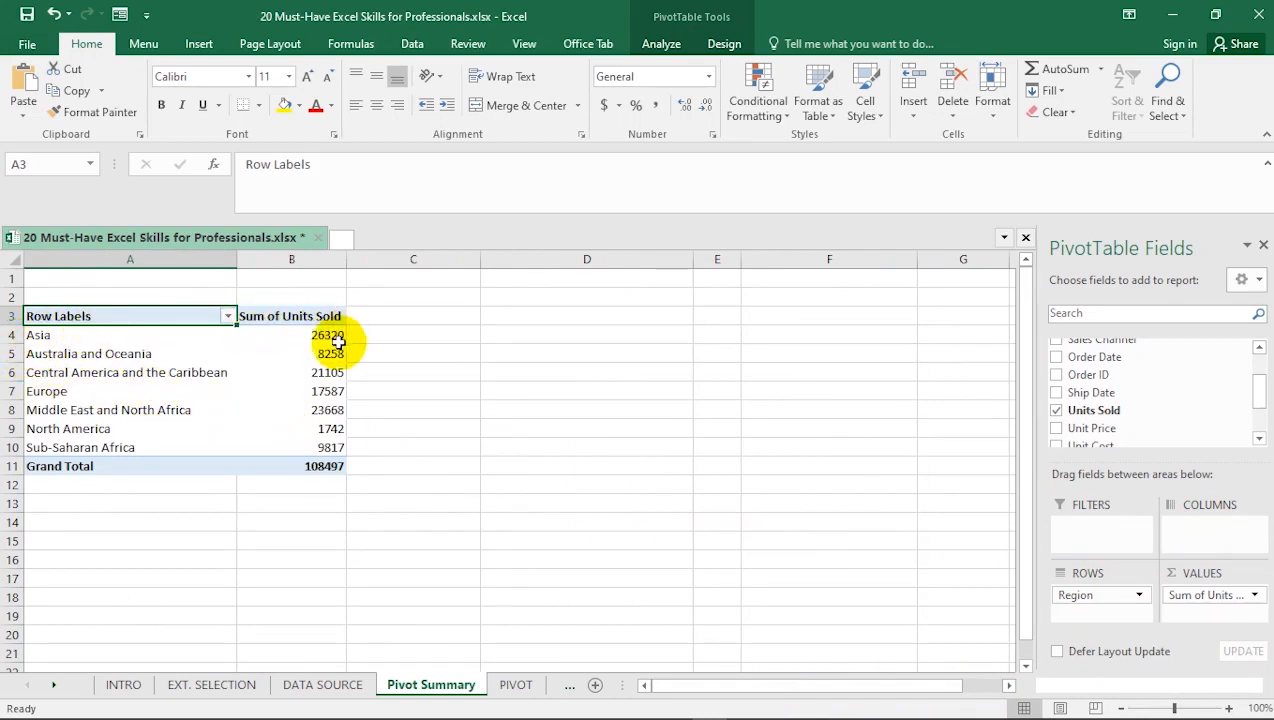
pyautogui.moveTo(313, 339)
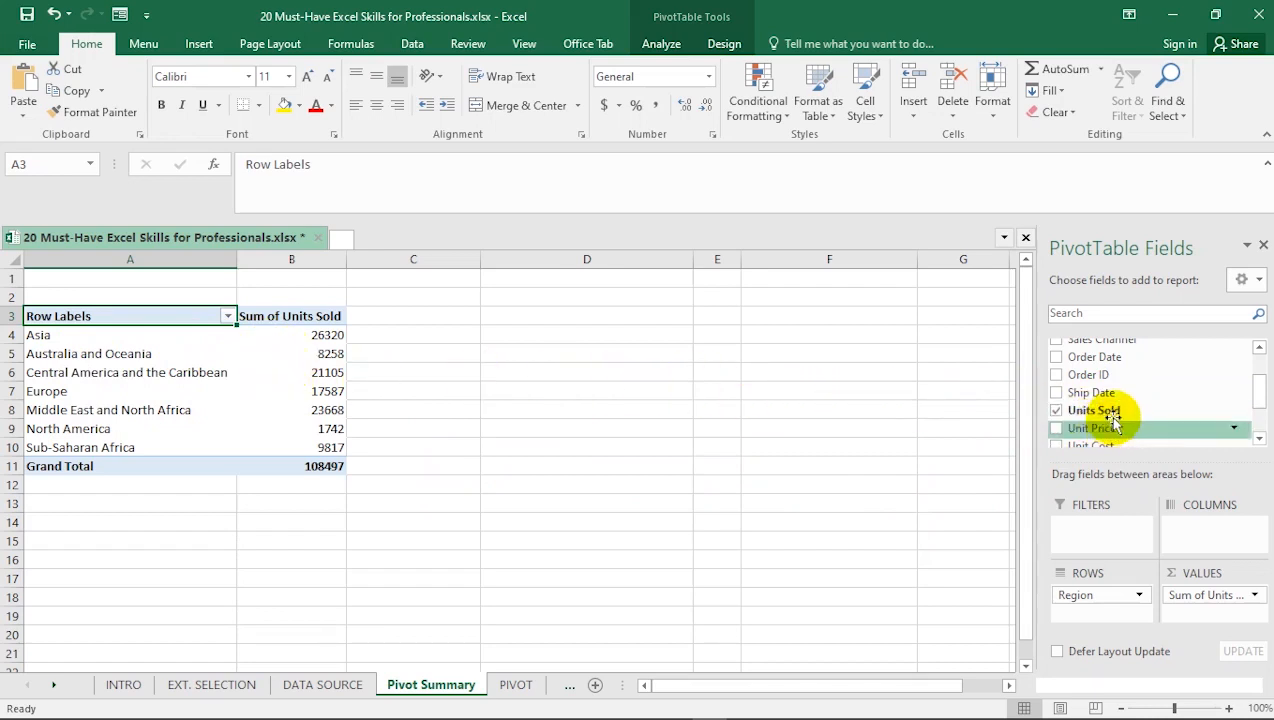
# Add the Item Type field to the pivot table's Filters area and filter the table to Baby Food
pyautogui.scroll(1, 1138, 377)
pyautogui.moveTo(1138, 375); pyautogui.dragTo(1100, 535)
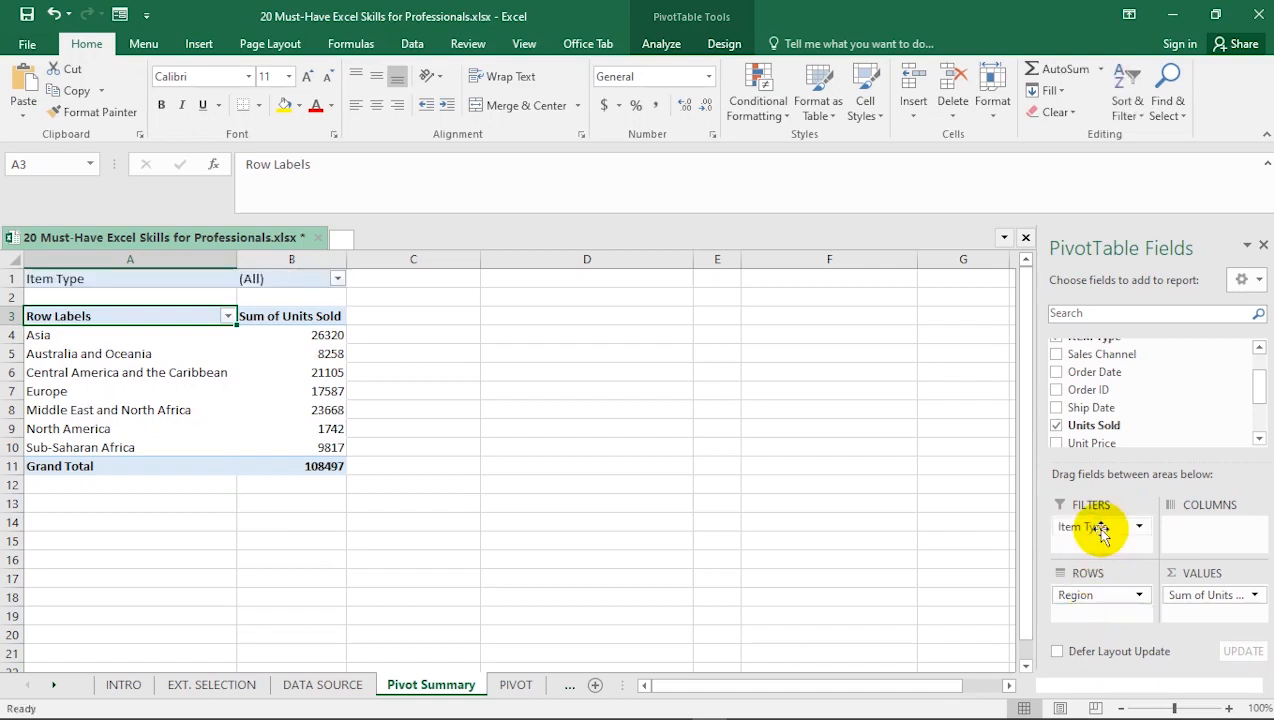
pyautogui.click(338, 280)
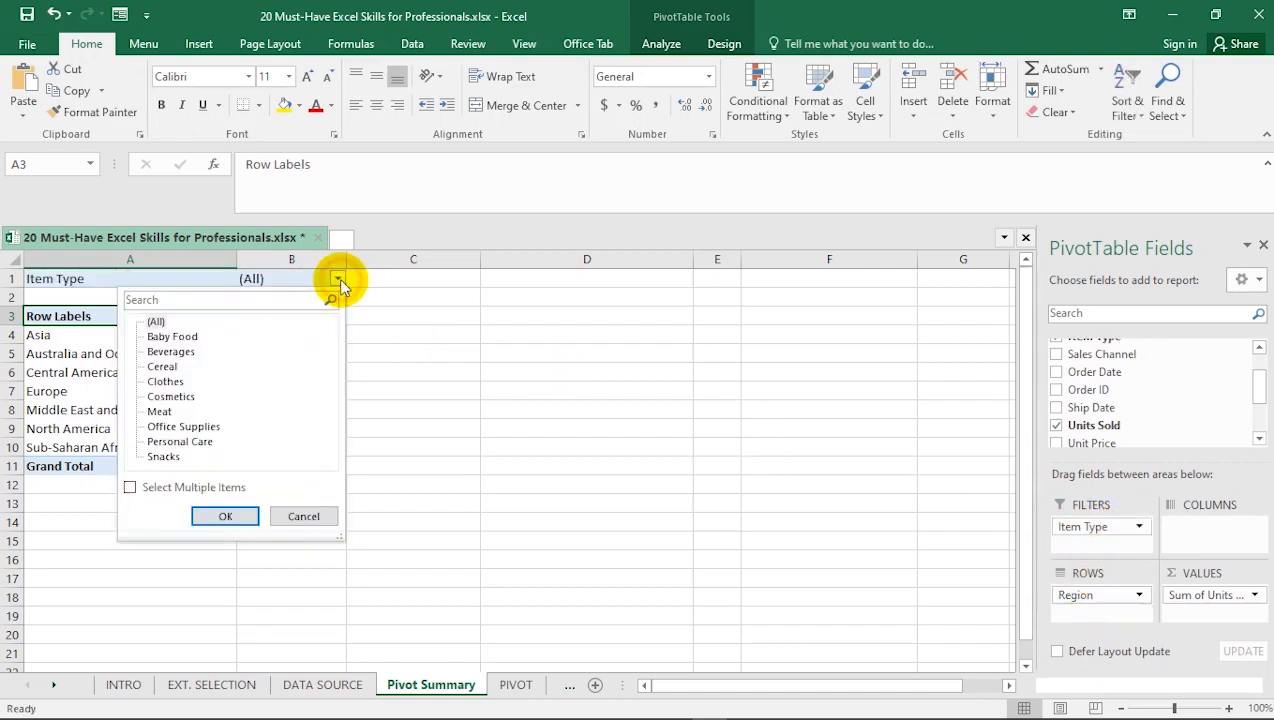
pyautogui.click(225, 516)
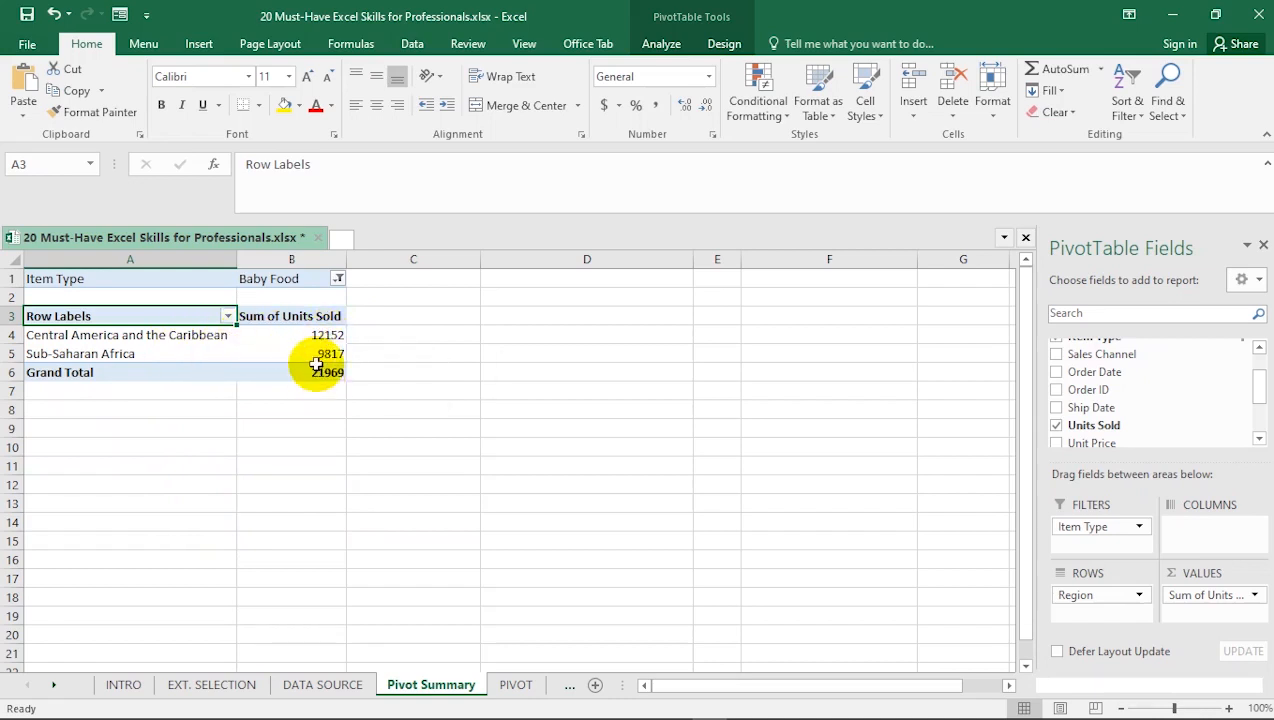
# Filter the pivot table to the Meat item type, and reset the Item Type filter to (All)
pyautogui.click(338, 280)
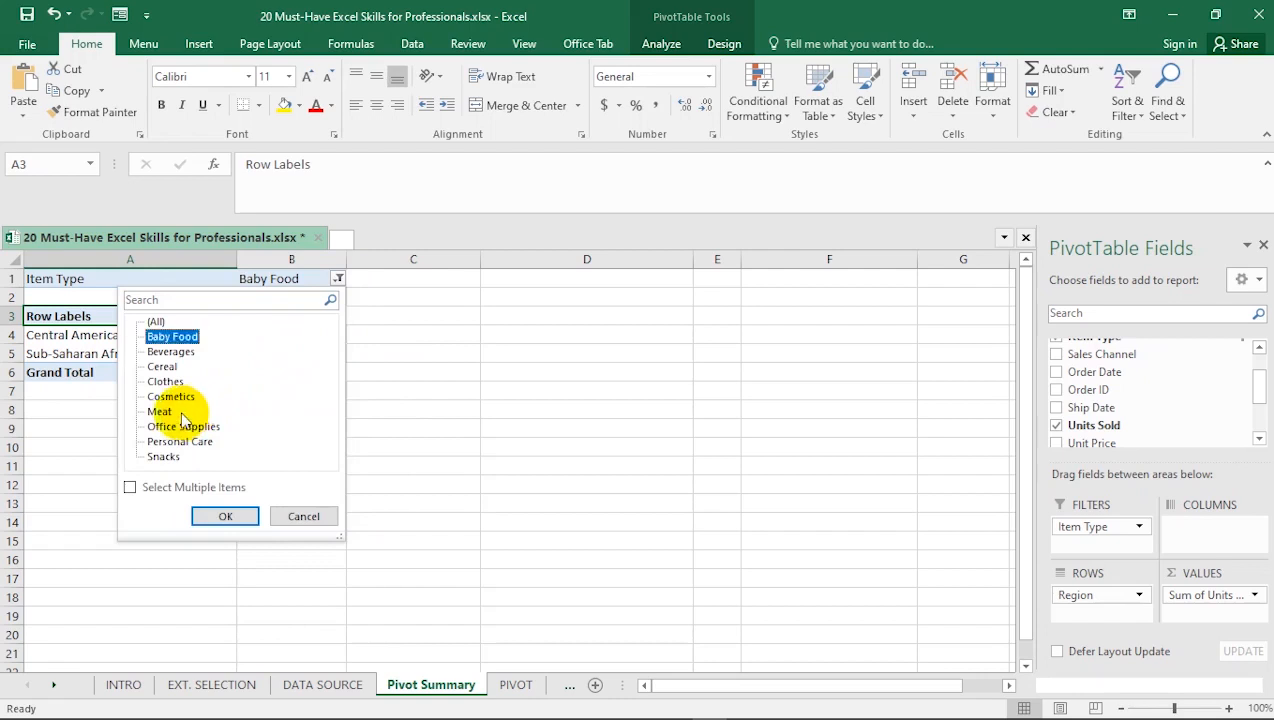
pyautogui.click(159, 411)
pyautogui.click(225, 516)
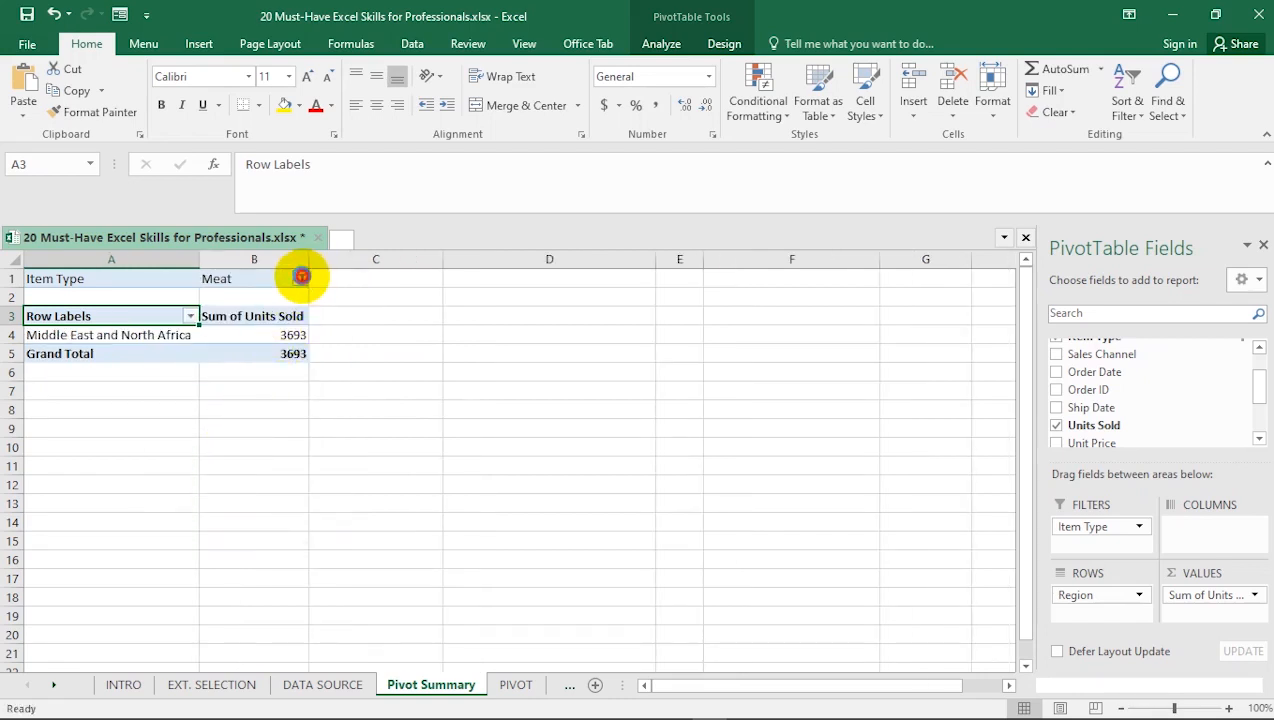
pyautogui.click(301, 278)
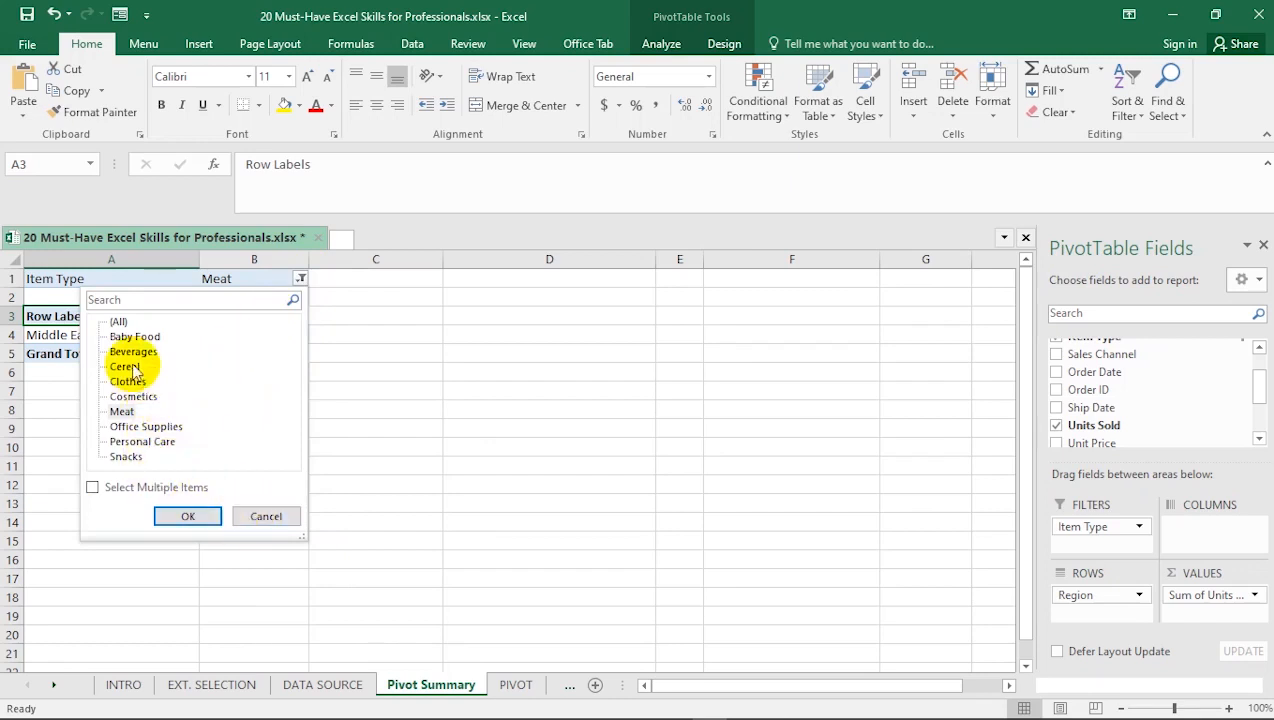
pyautogui.click(118, 321)
pyautogui.click(186, 516)
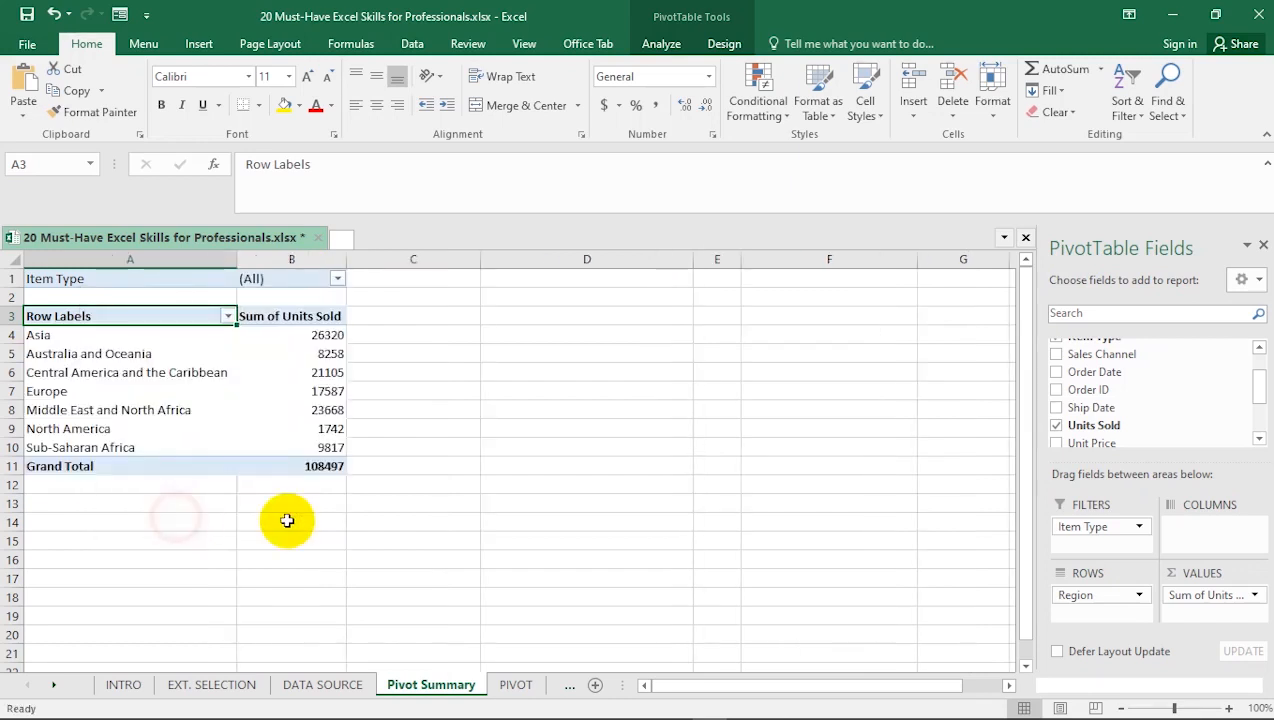
# Move Item Type from Filters to Rows below Region, try it above Region, and return it below Region
pyautogui.moveTo(1081, 527); pyautogui.dragTo(1060, 614)
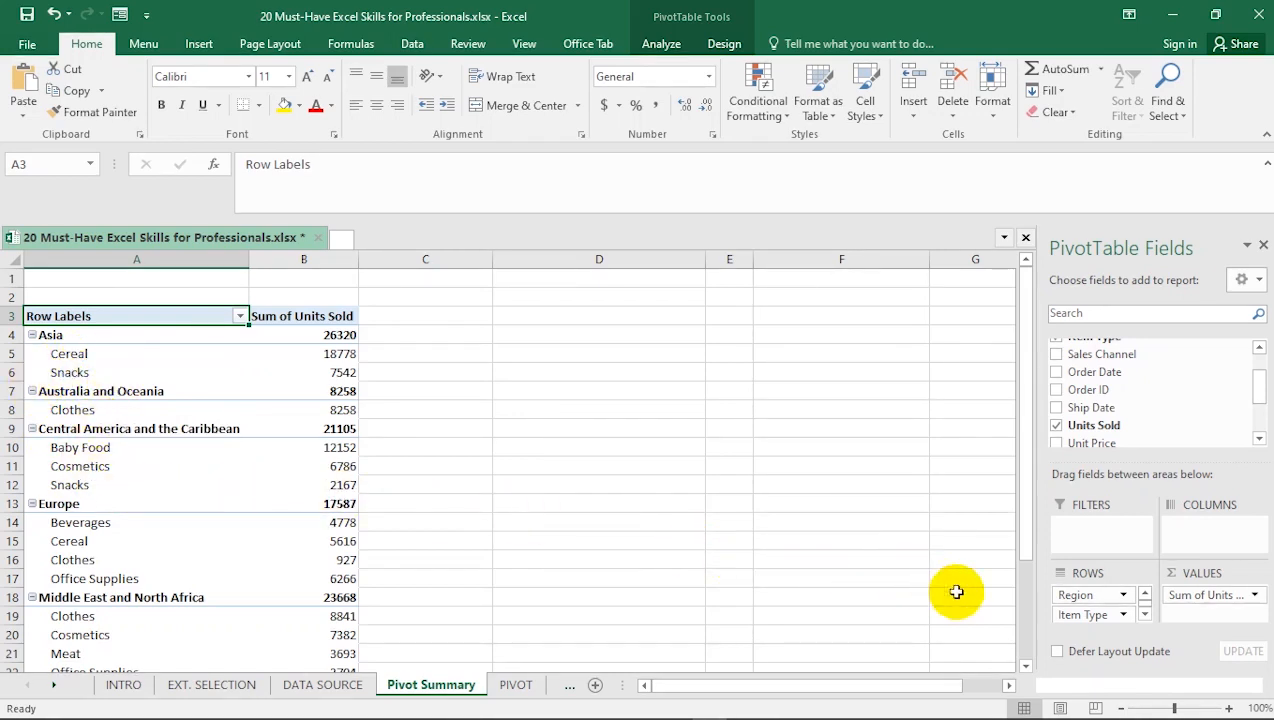
pyautogui.click(1098, 618)
pyautogui.moveTo(1099, 618); pyautogui.dragTo(1101, 596)
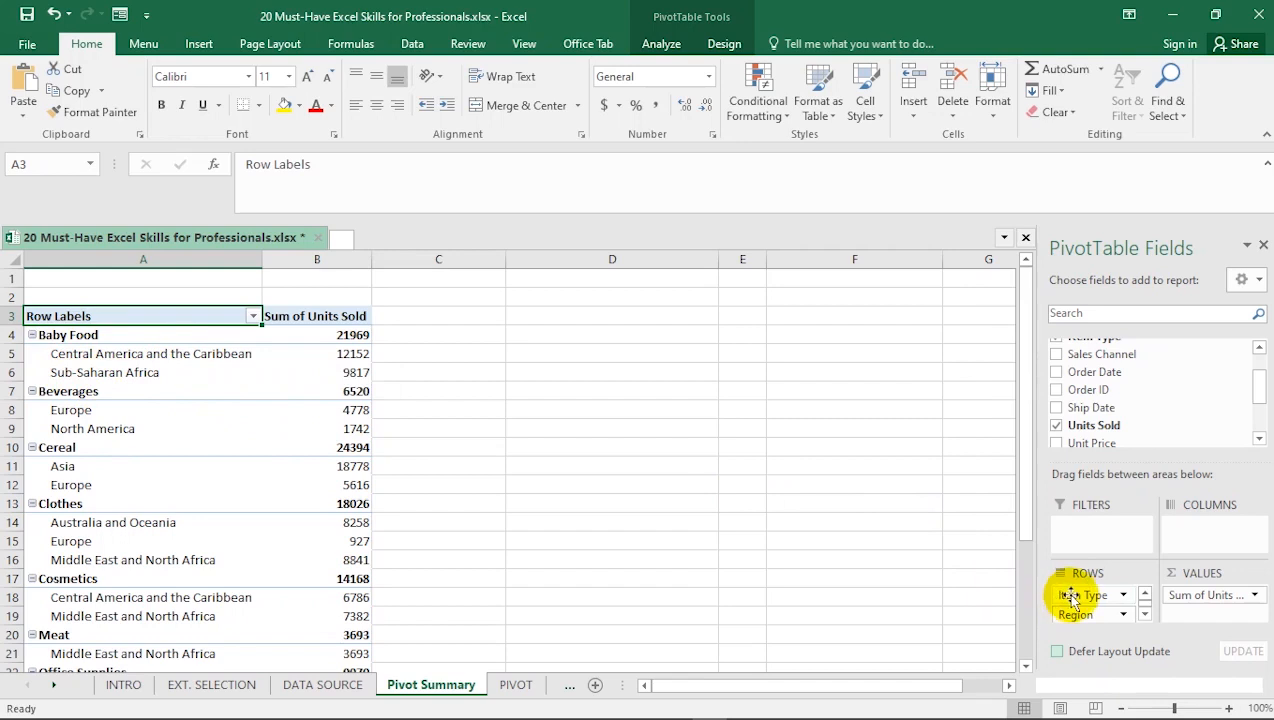
pyautogui.moveTo(1072, 597); pyautogui.dragTo(1078, 627)
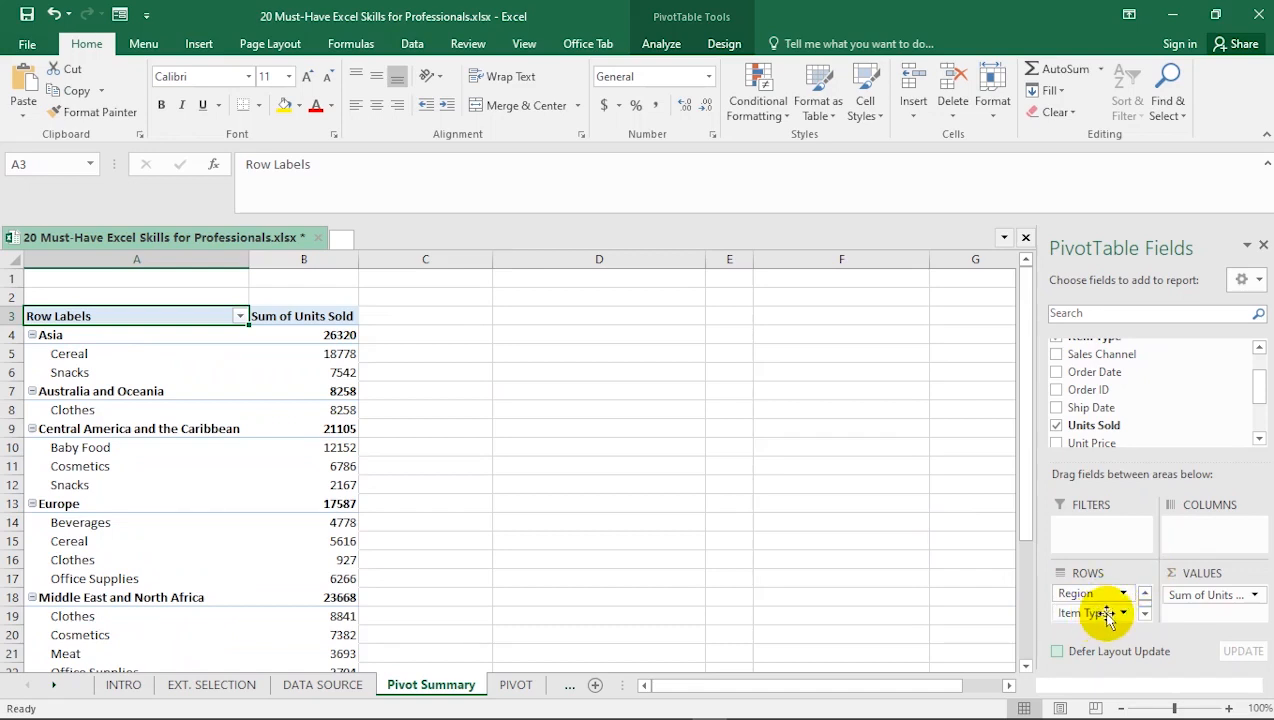
# Remove the Item Type field from the pivot table's Rows area
pyautogui.click(1106, 613)
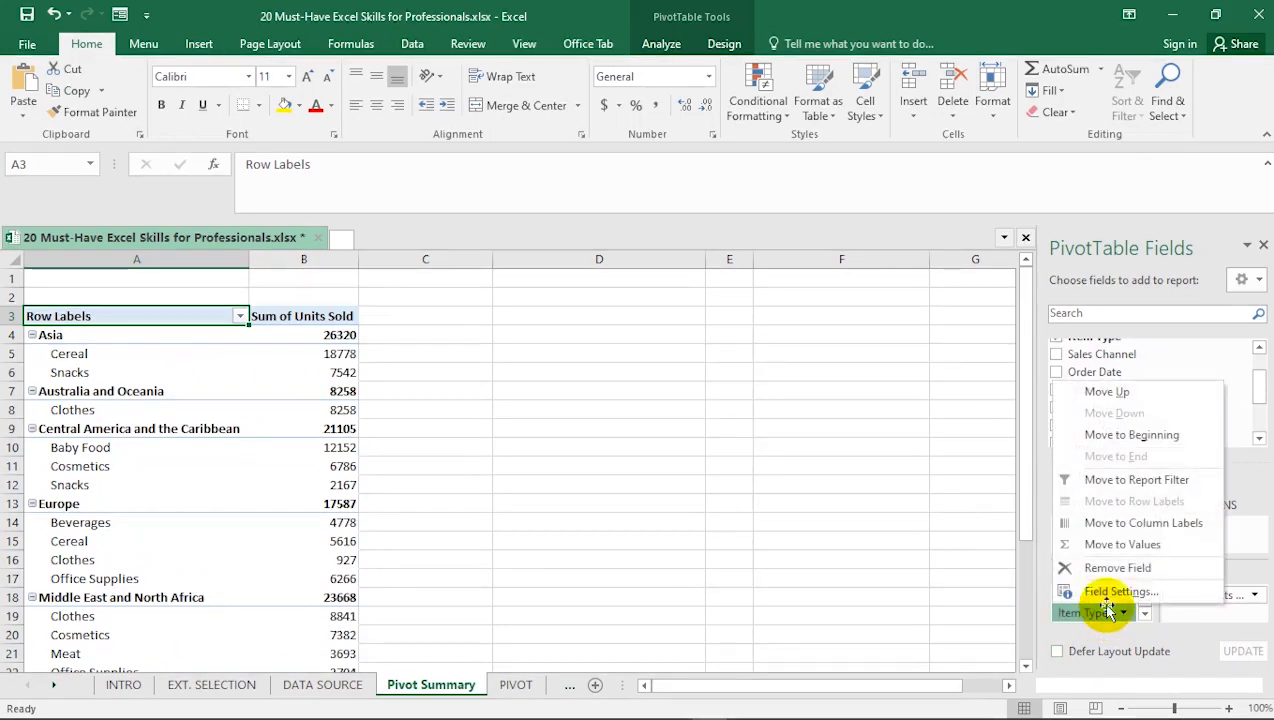
pyautogui.click(1100, 614)
pyautogui.moveTo(1100, 614); pyautogui.dragTo(770, 556)
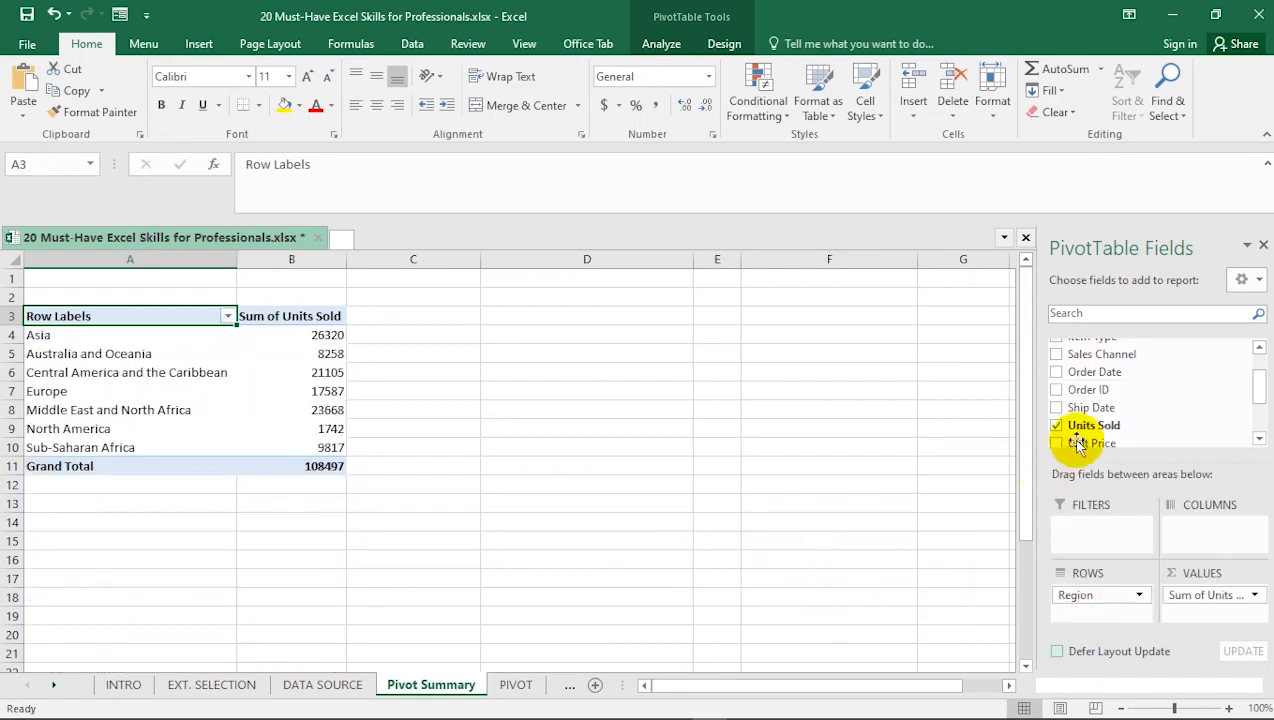
# Add the Item Type field to the Rows area below Region, and take it out again
pyautogui.click(1259, 347)
pyautogui.moveTo(1130, 372); pyautogui.dragTo(1095, 610)
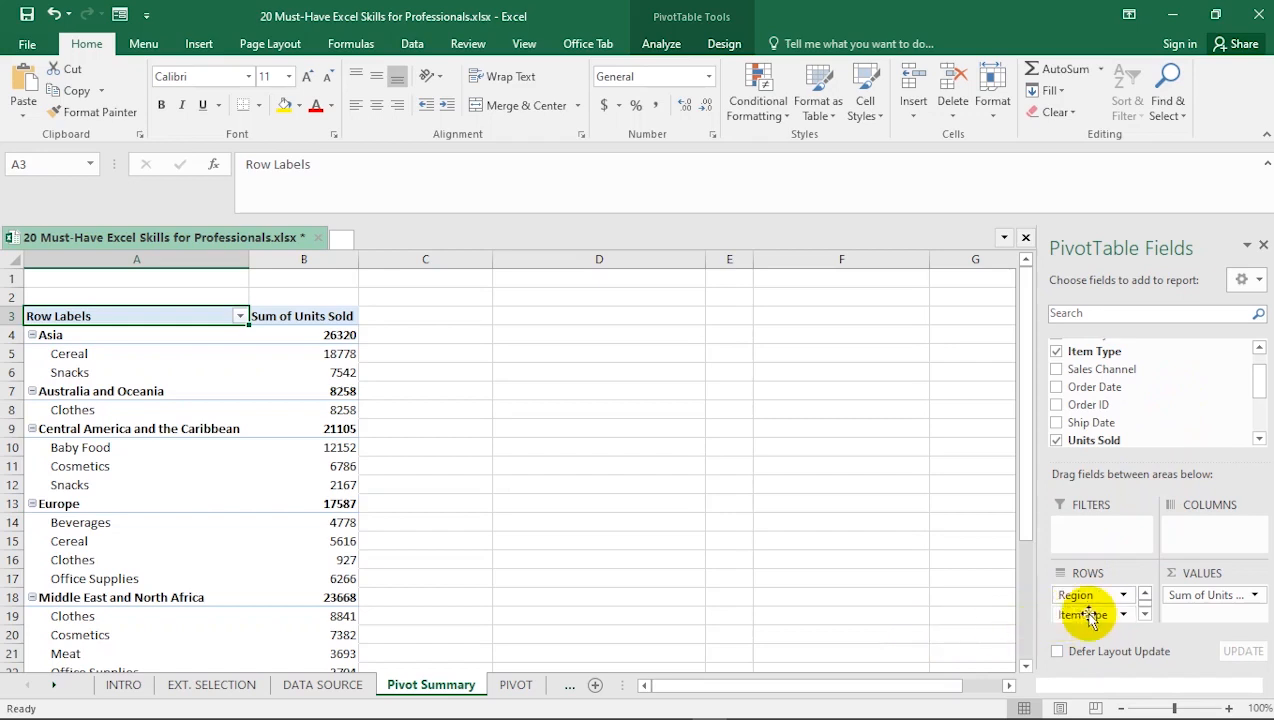
pyautogui.moveTo(1118, 614); pyautogui.dragTo(904, 569)
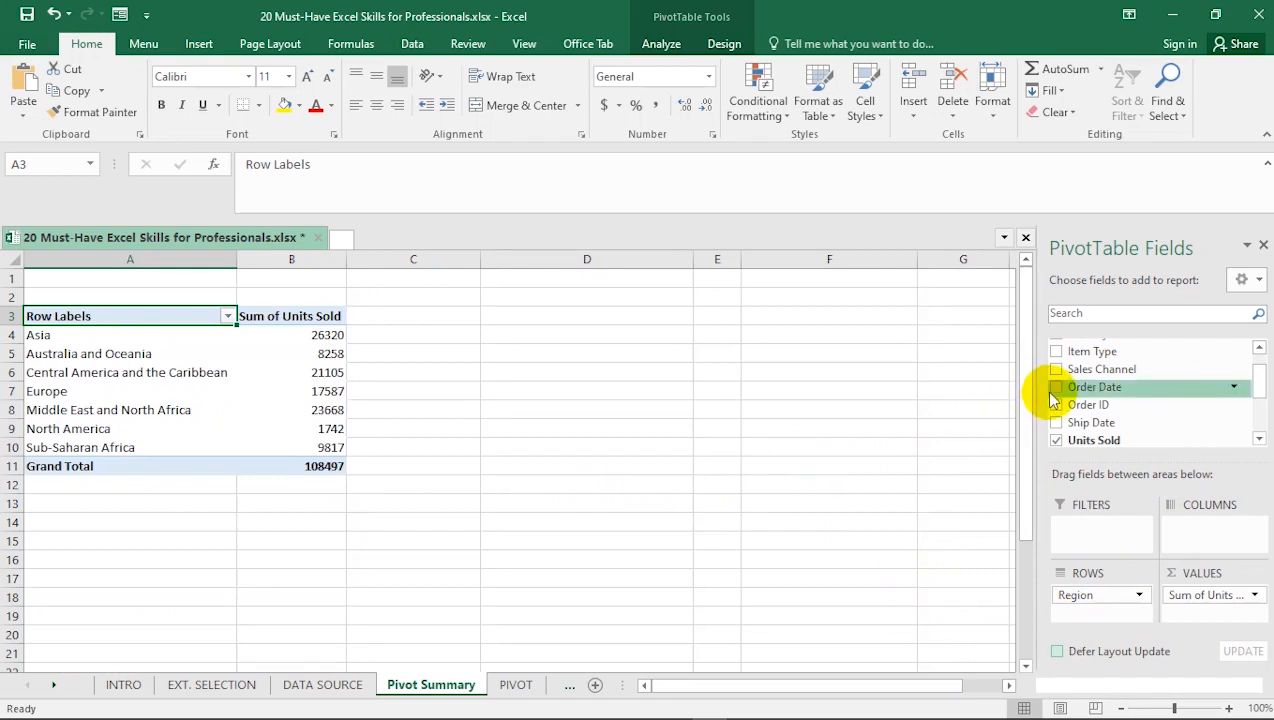
# Add the Country field to the pivot table's Rows area below Region
pyautogui.click(1259, 347)
pyautogui.click(1259, 347)
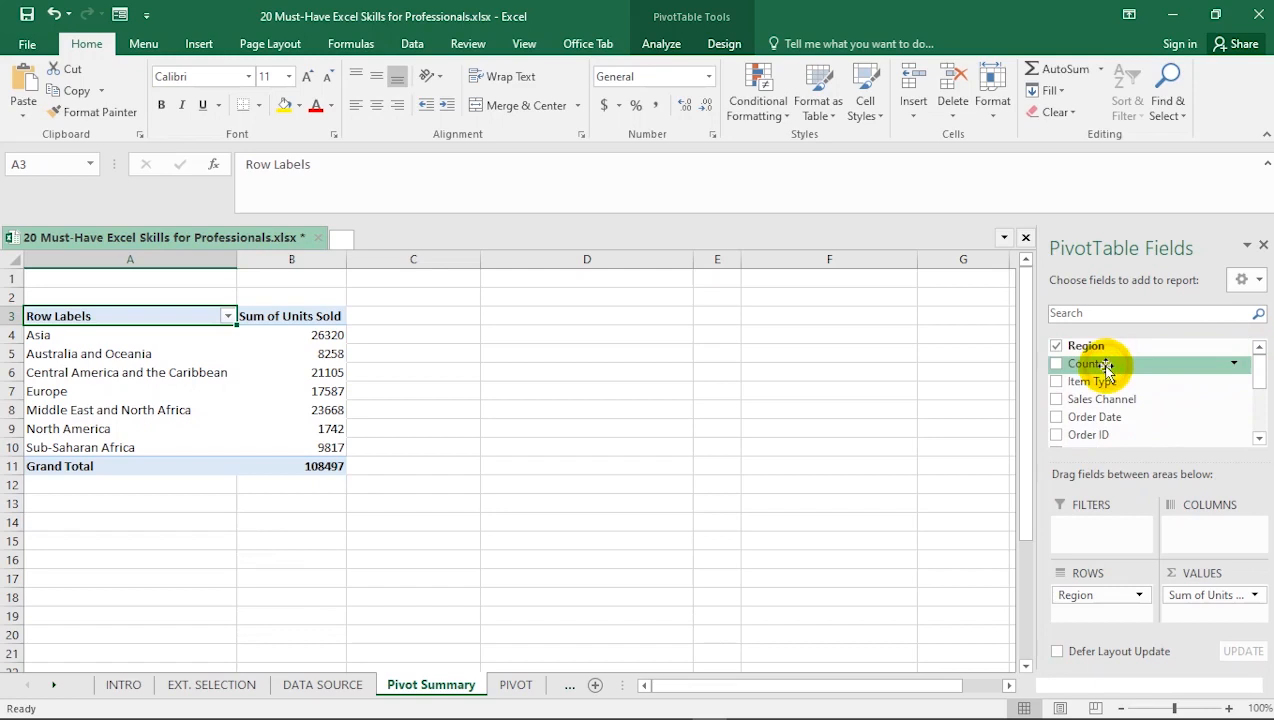
pyautogui.moveTo(1104, 366); pyautogui.dragTo(1082, 606)
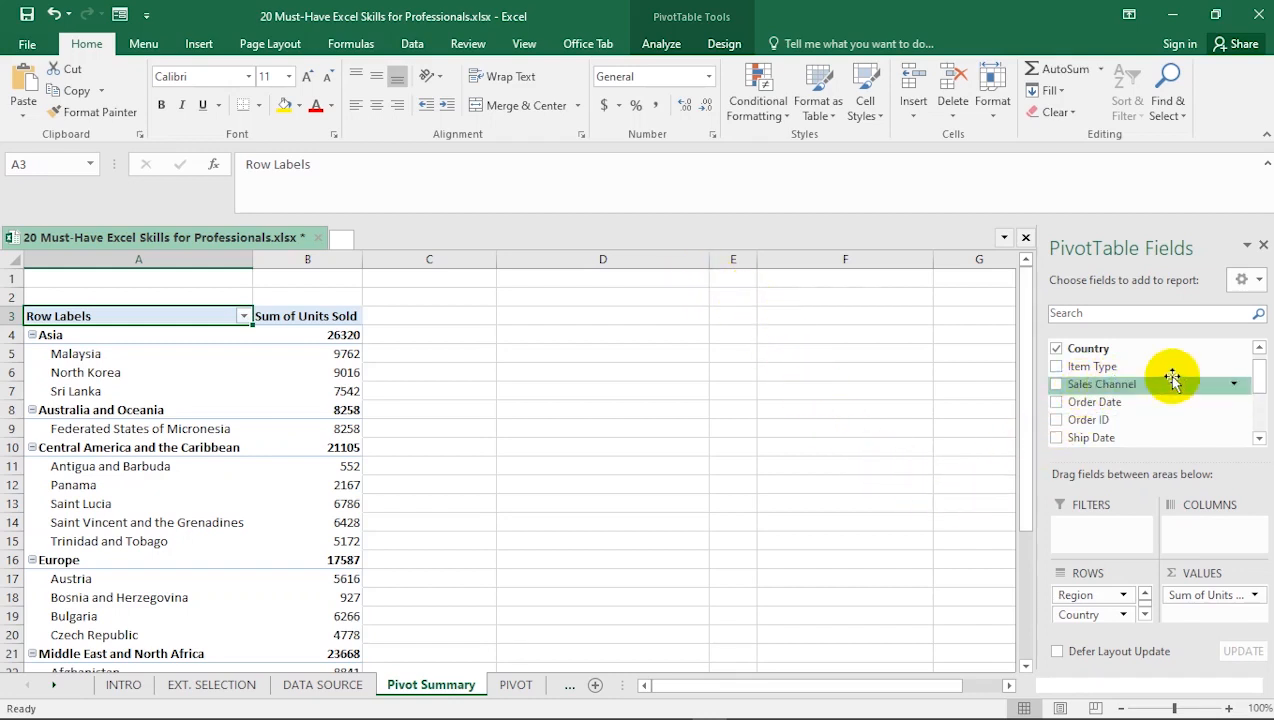
# Add the Item Type field to the pivot table's Filters area
pyautogui.click(1259, 348)
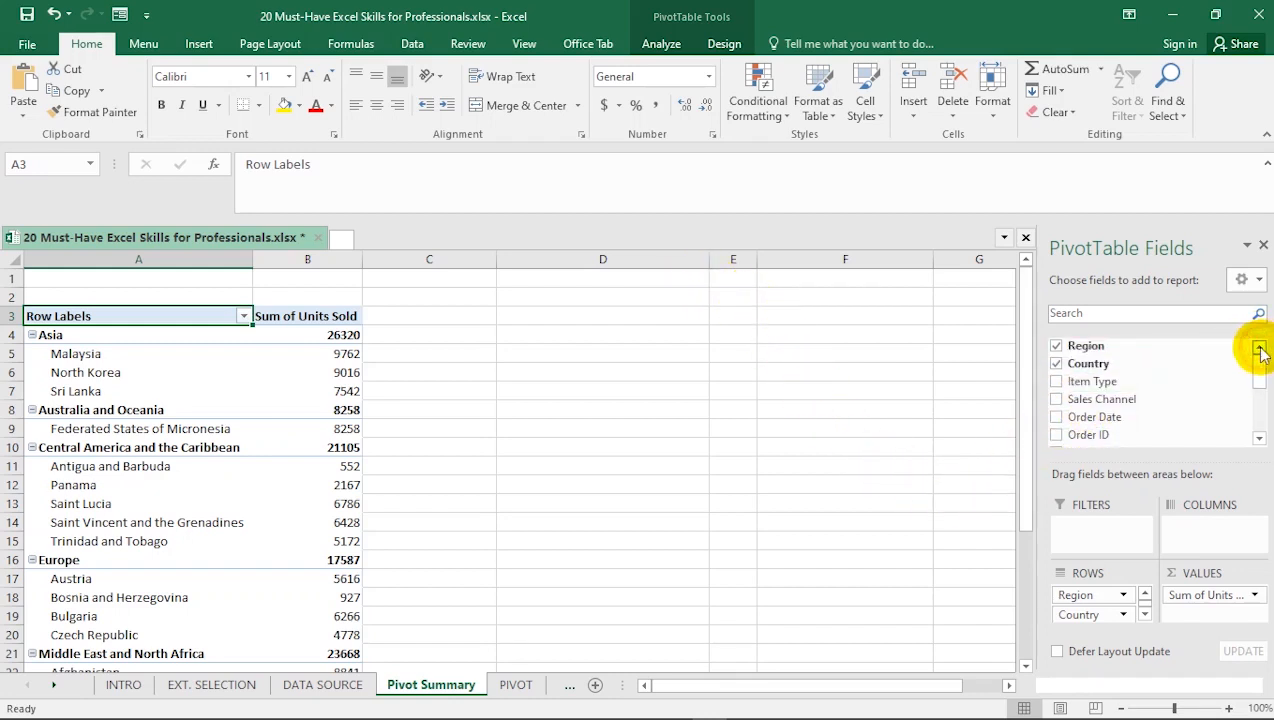
pyautogui.moveTo(1113, 383); pyautogui.dragTo(1081, 528)
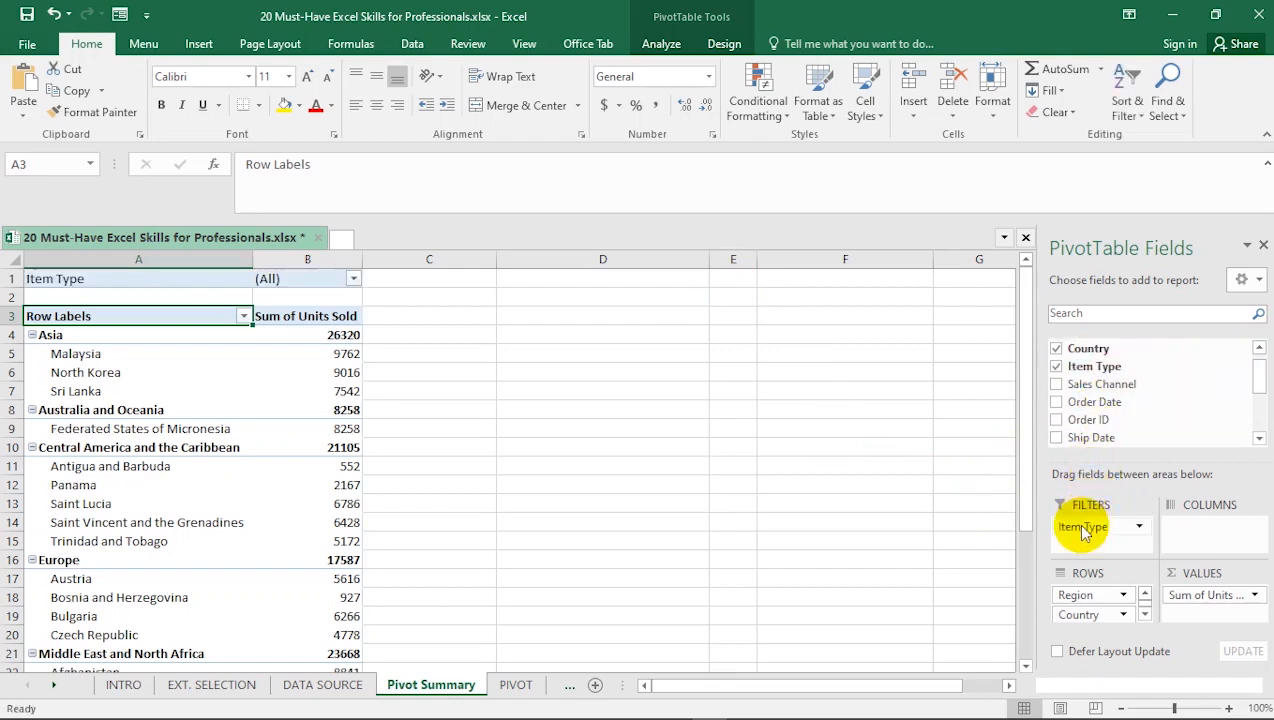
# Filter the pivot table by item type to Beverages and to Office Supplies, and reset the filter to (All)
pyautogui.click(354, 279)
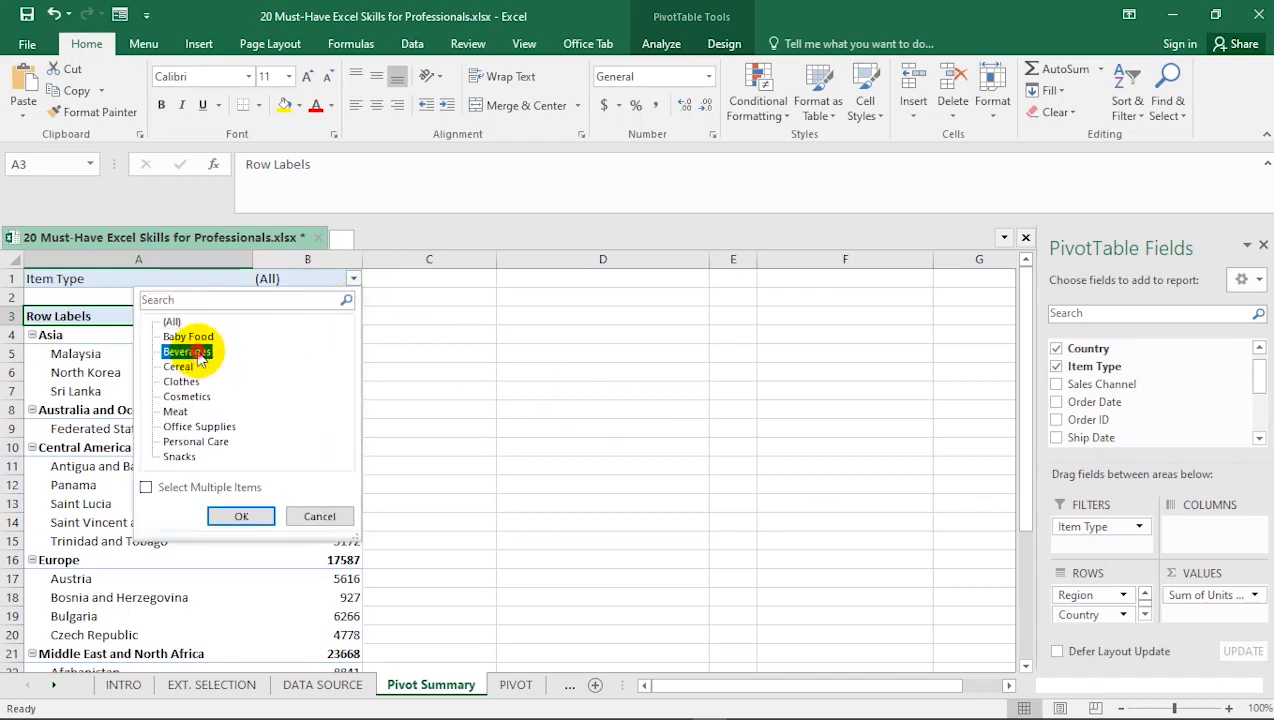
pyautogui.click(241, 516)
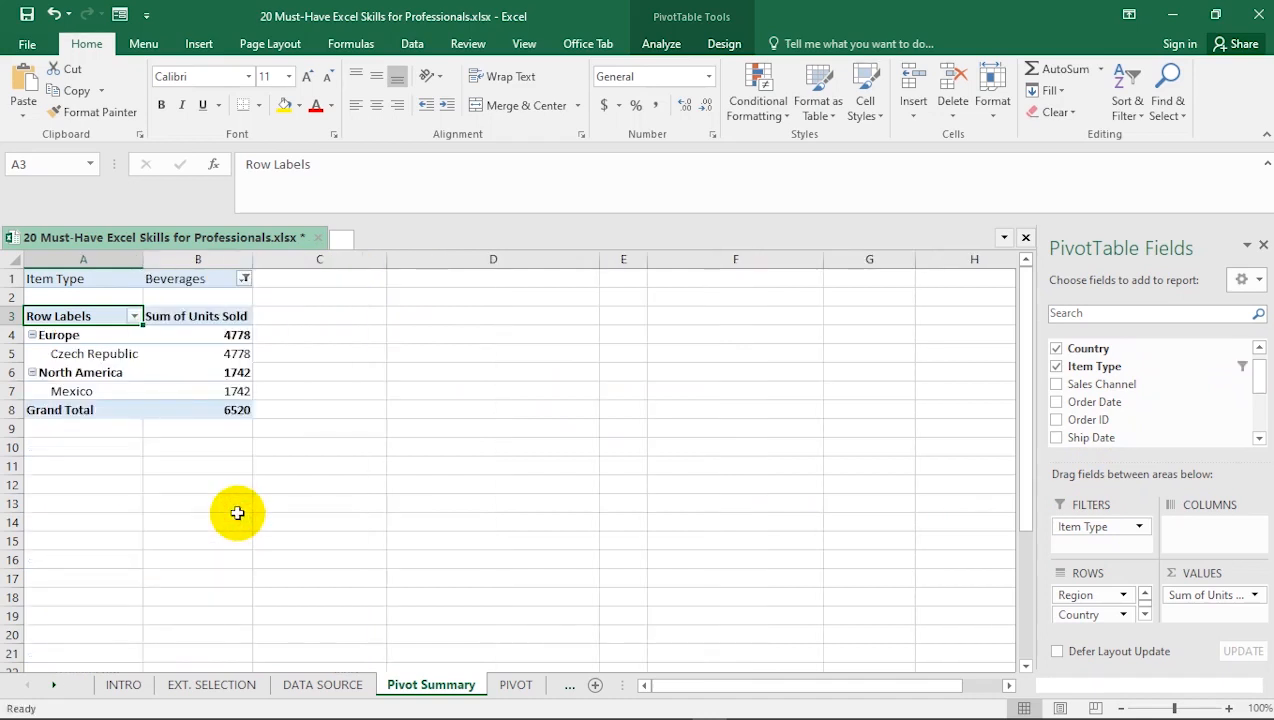
pyautogui.click(244, 279)
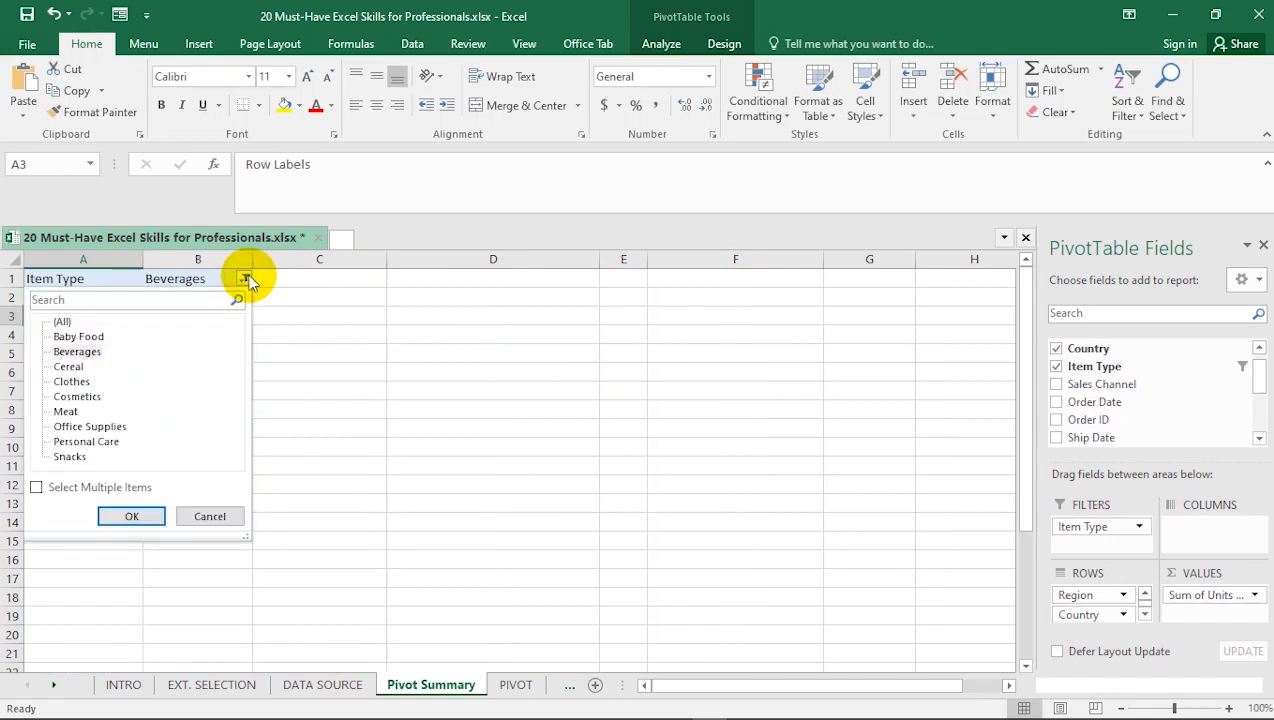
pyautogui.click(105, 426)
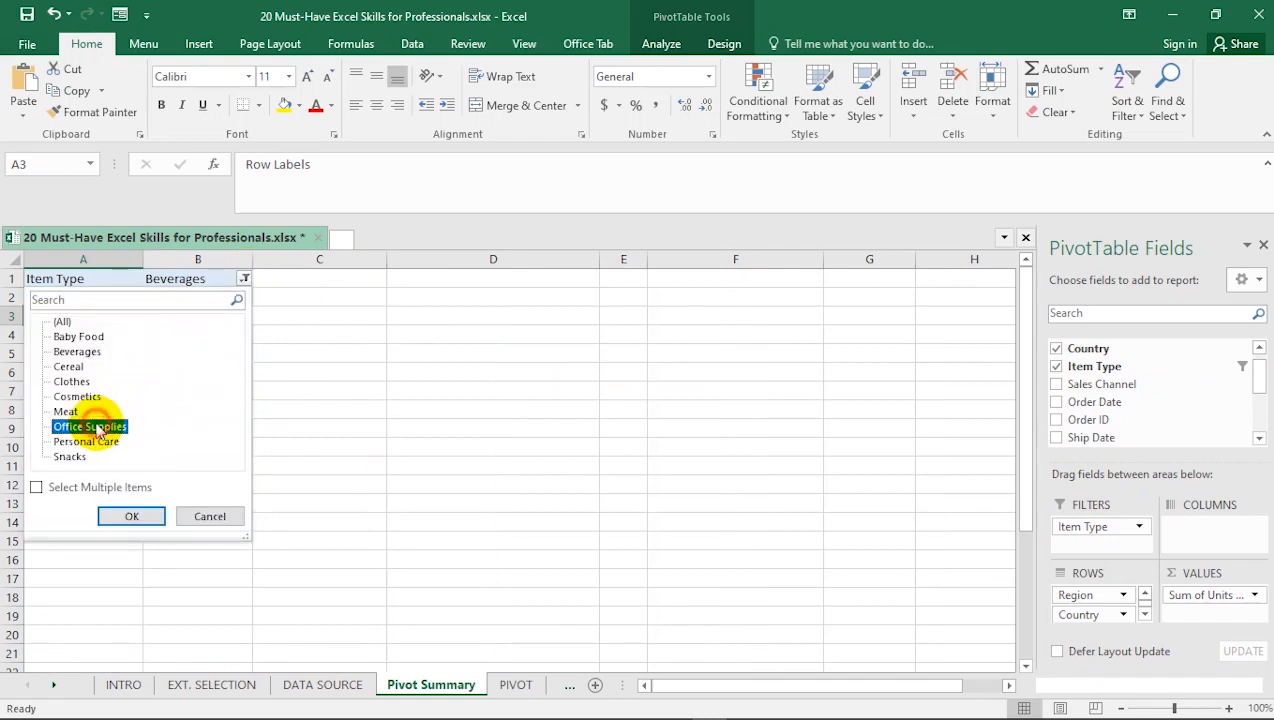
pyautogui.click(122, 516)
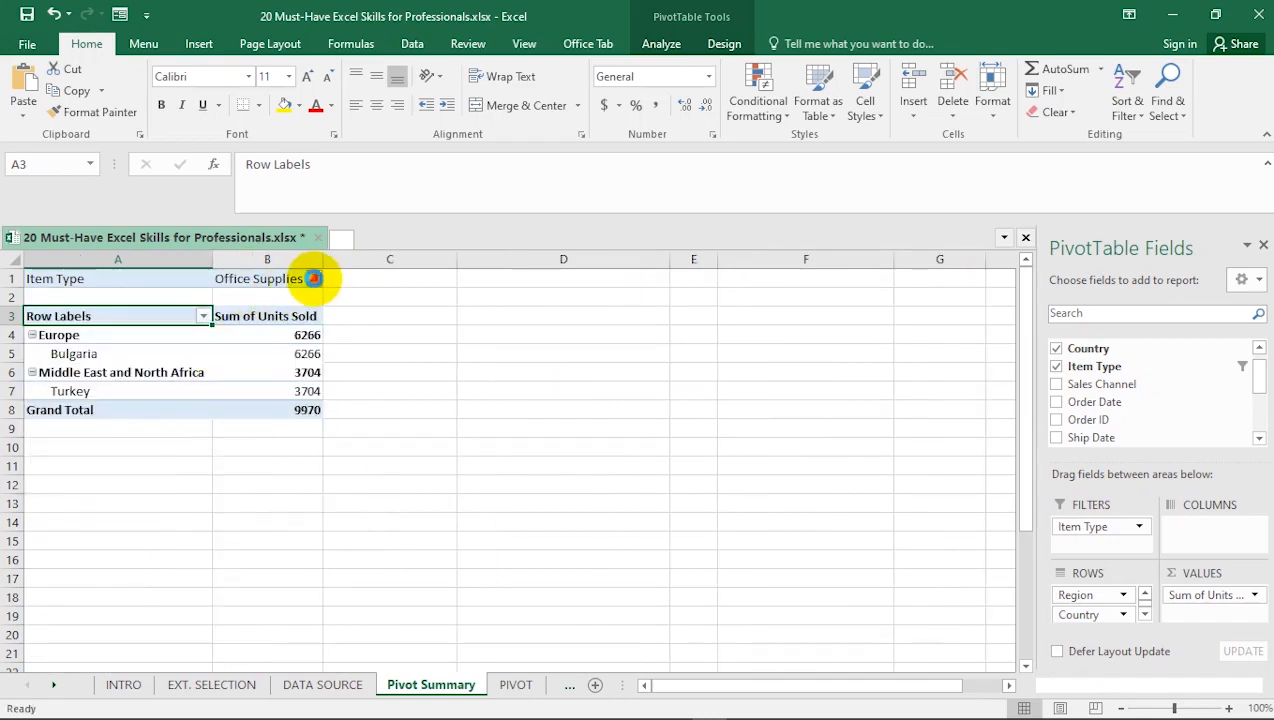
pyautogui.click(313, 279)
pyautogui.click(133, 321)
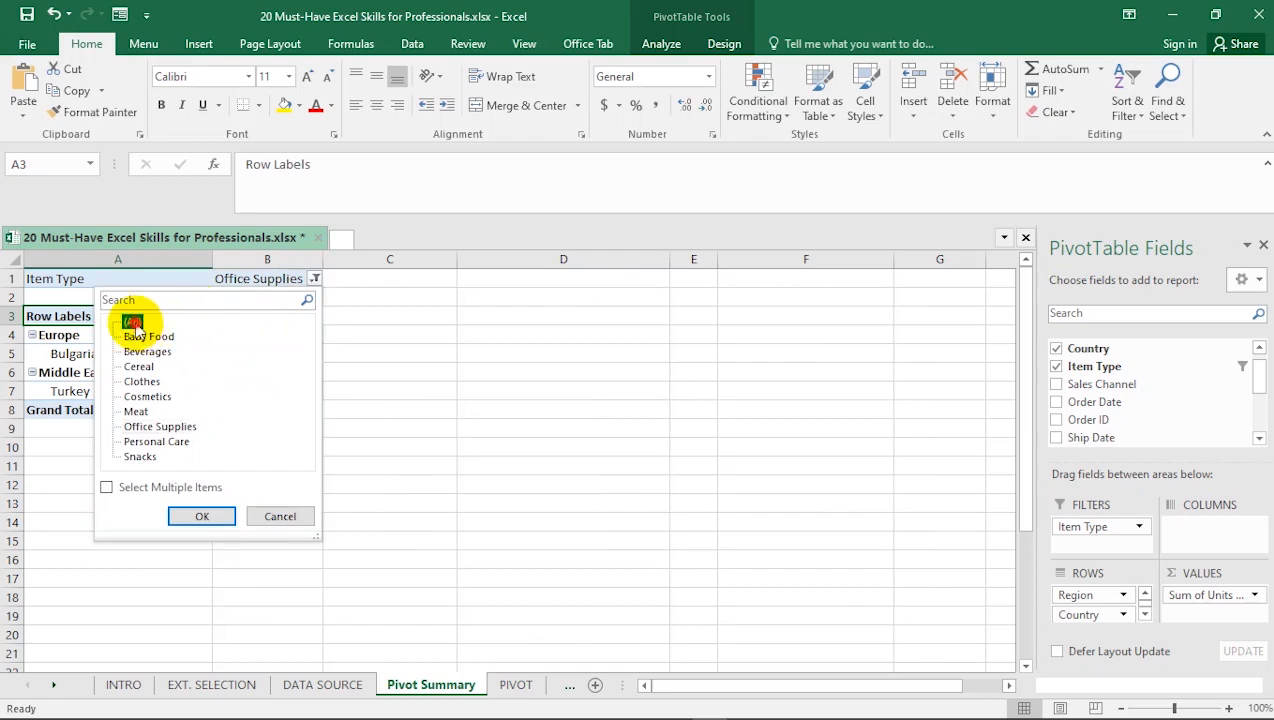
pyautogui.click(190, 516)
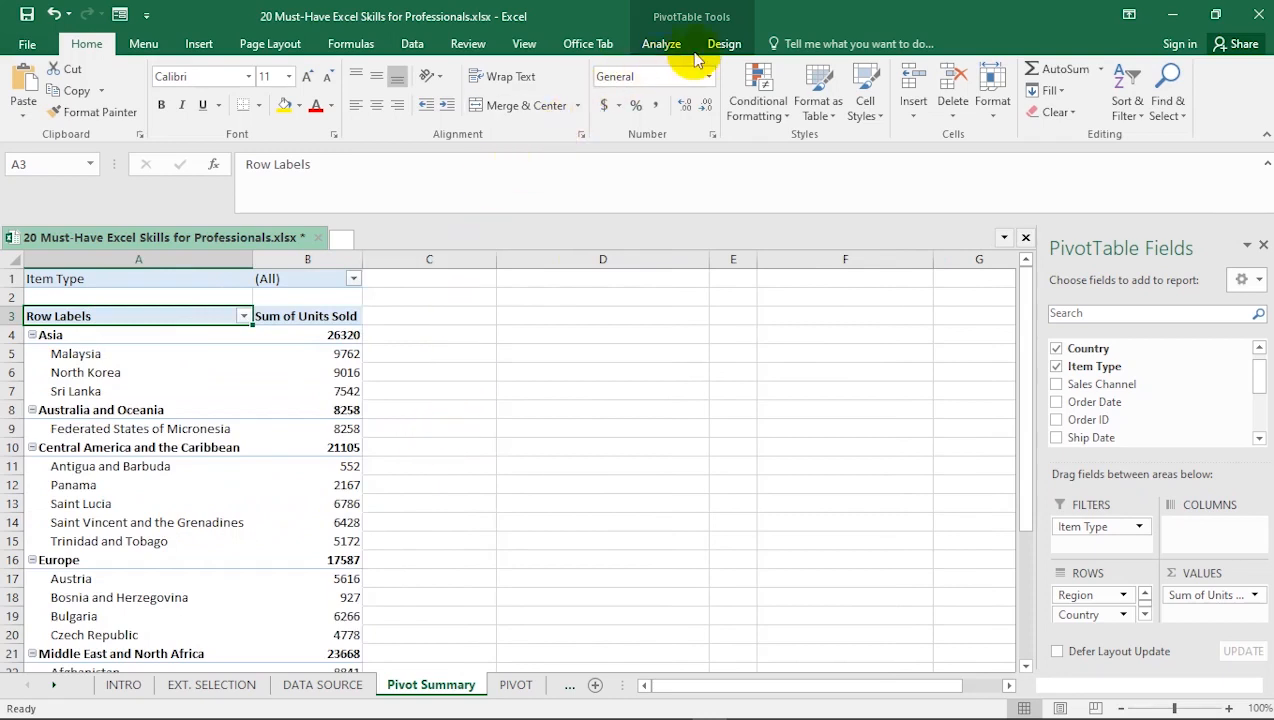
pyautogui.click(724, 44)
pyautogui.click(658, 45)
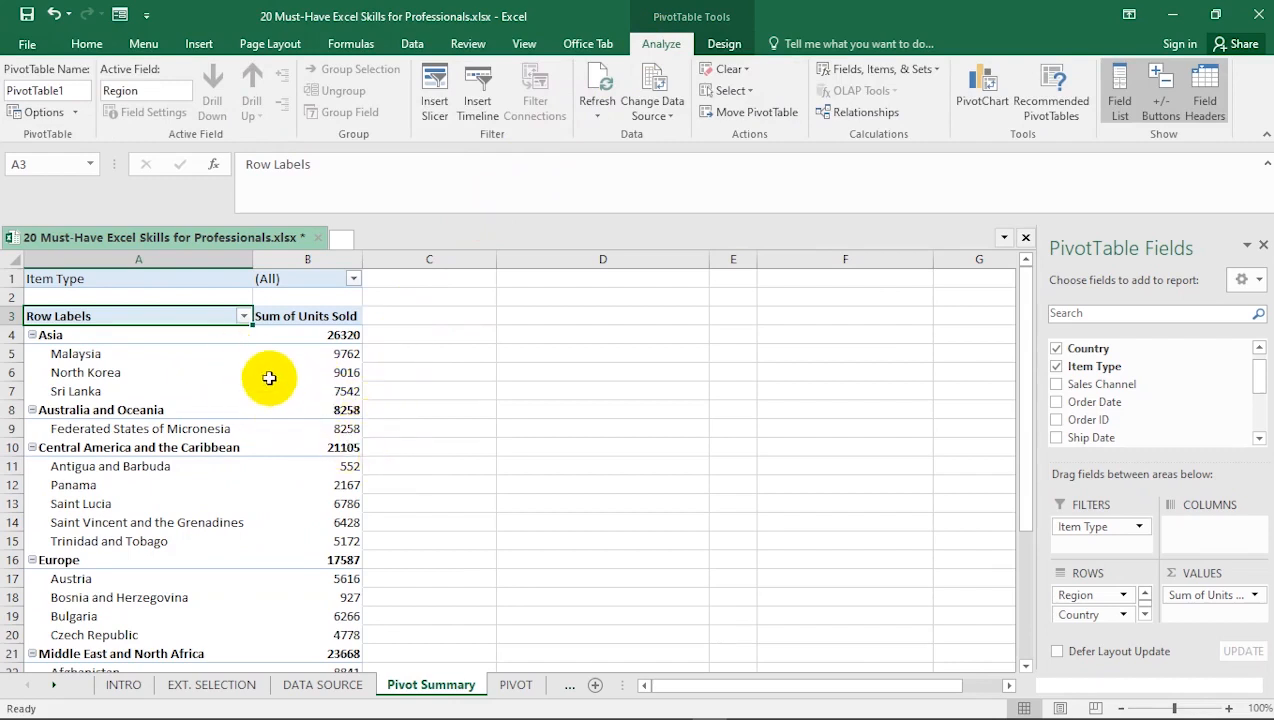
pyautogui.click(721, 47)
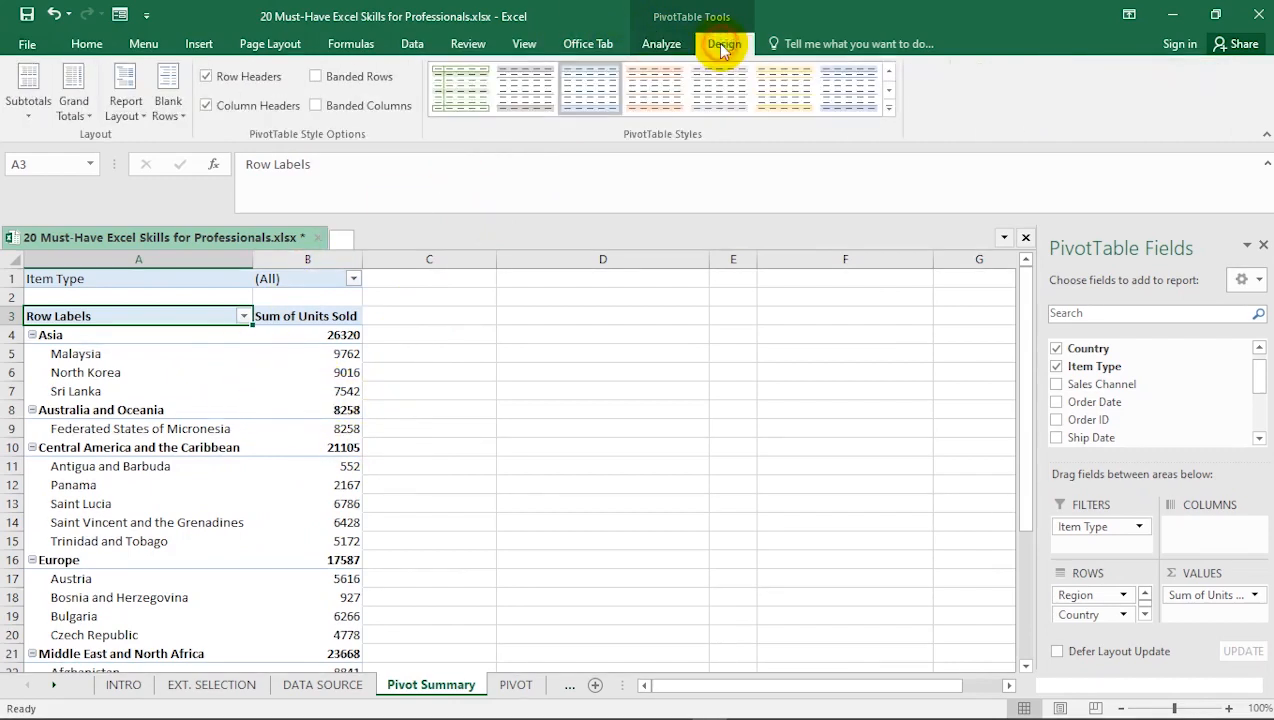
pyautogui.click(660, 44)
pyautogui.click(719, 45)
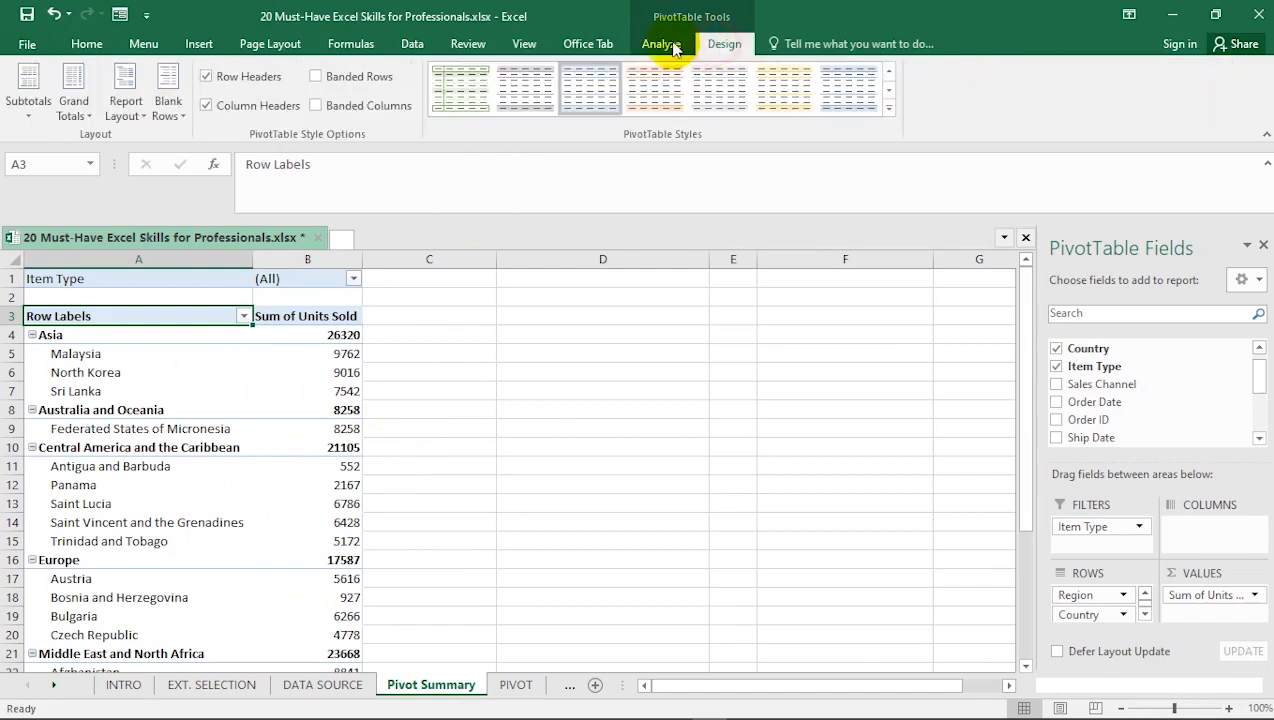
# Preview several recommended PivotTable layouts, including Sum of Total Cost, Sum of Total Revenue and revenue by region, without applying any
pyautogui.click(658, 44)
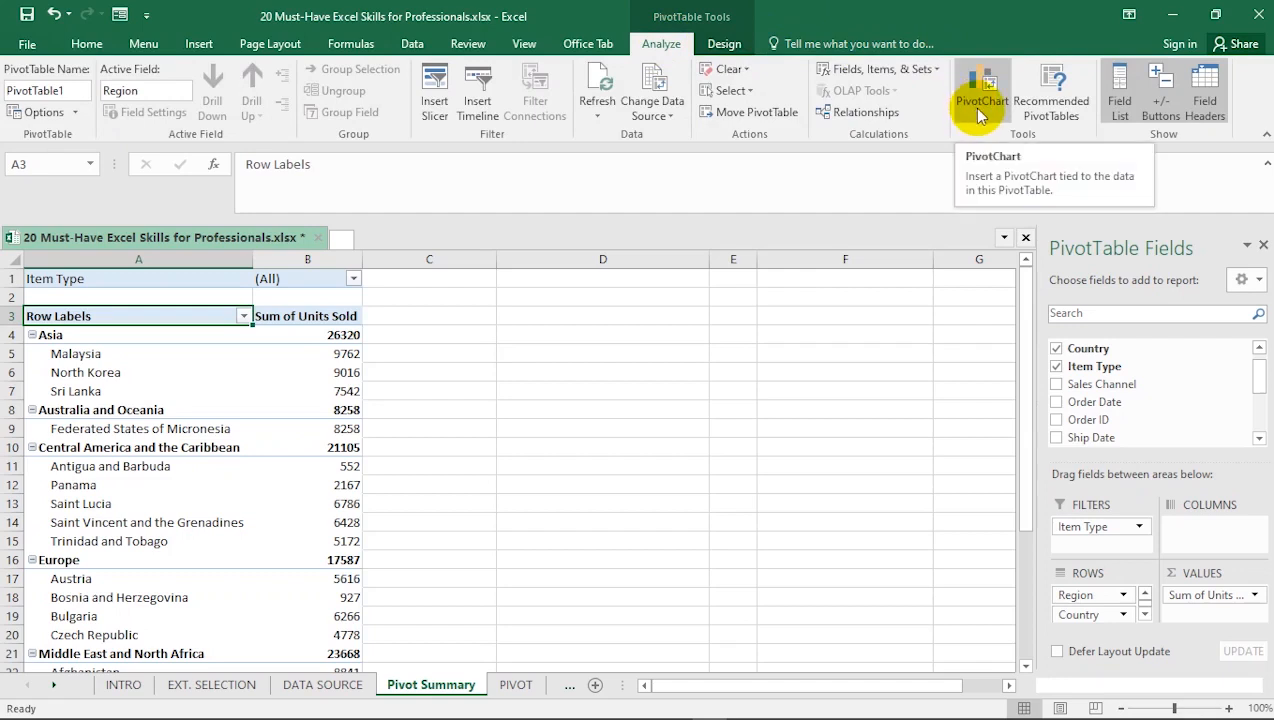
pyautogui.click(1077, 112)
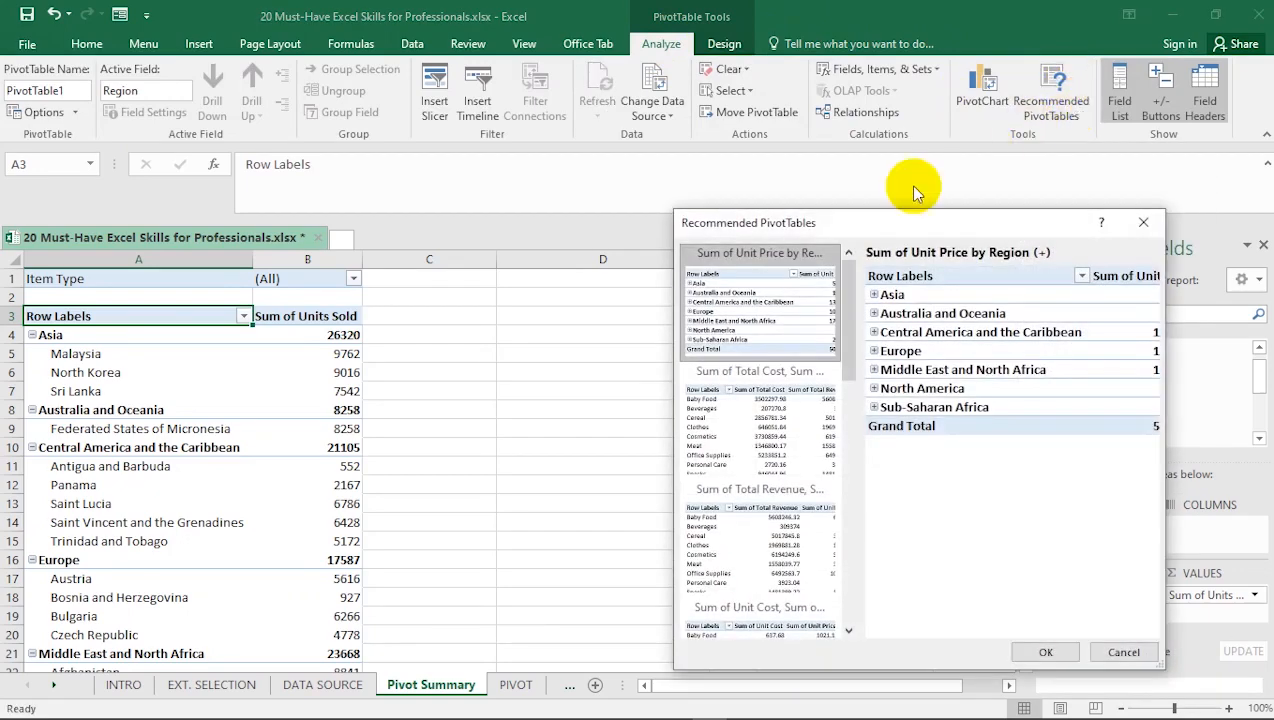
pyautogui.click(787, 410)
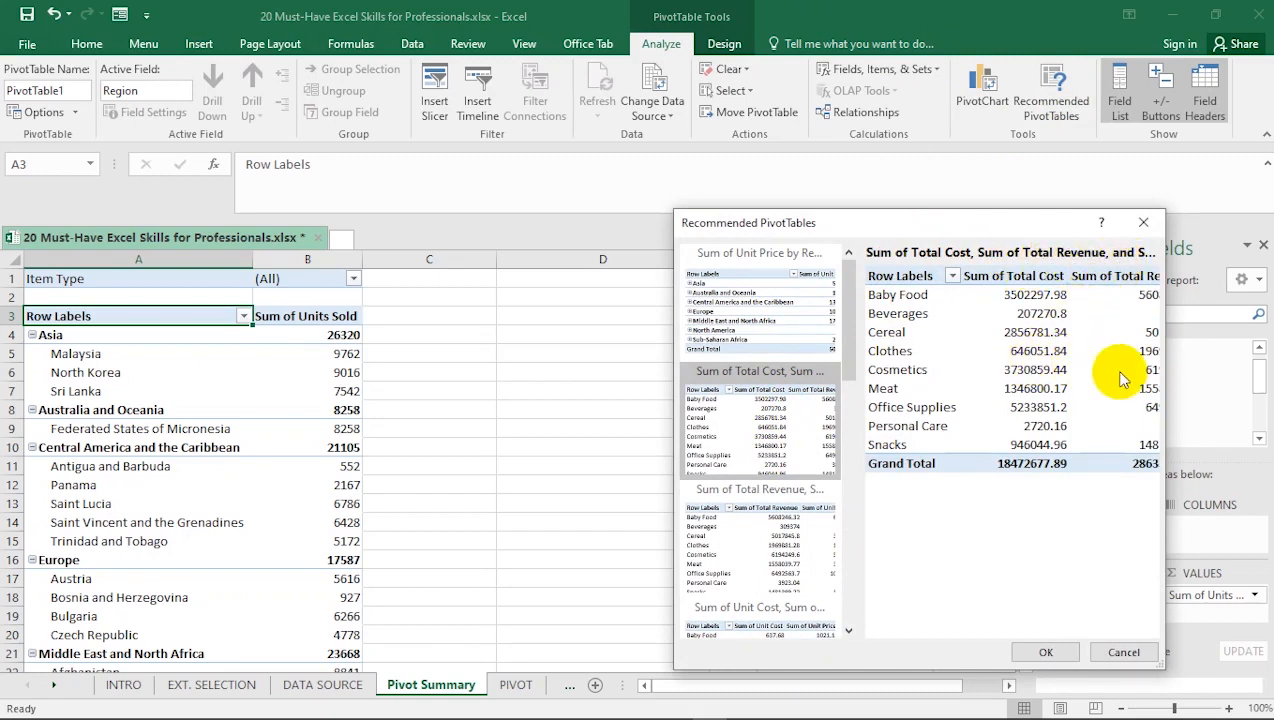
pyautogui.click(743, 545)
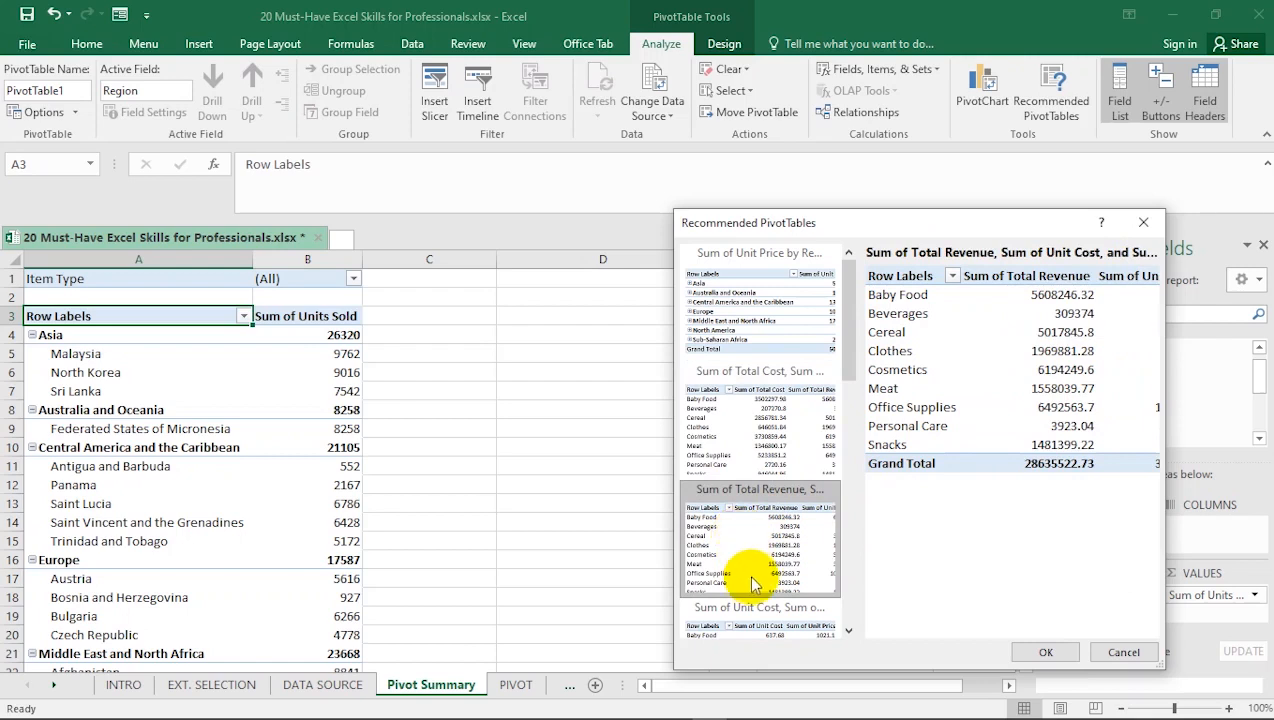
pyautogui.scroll(-5, 752, 538)
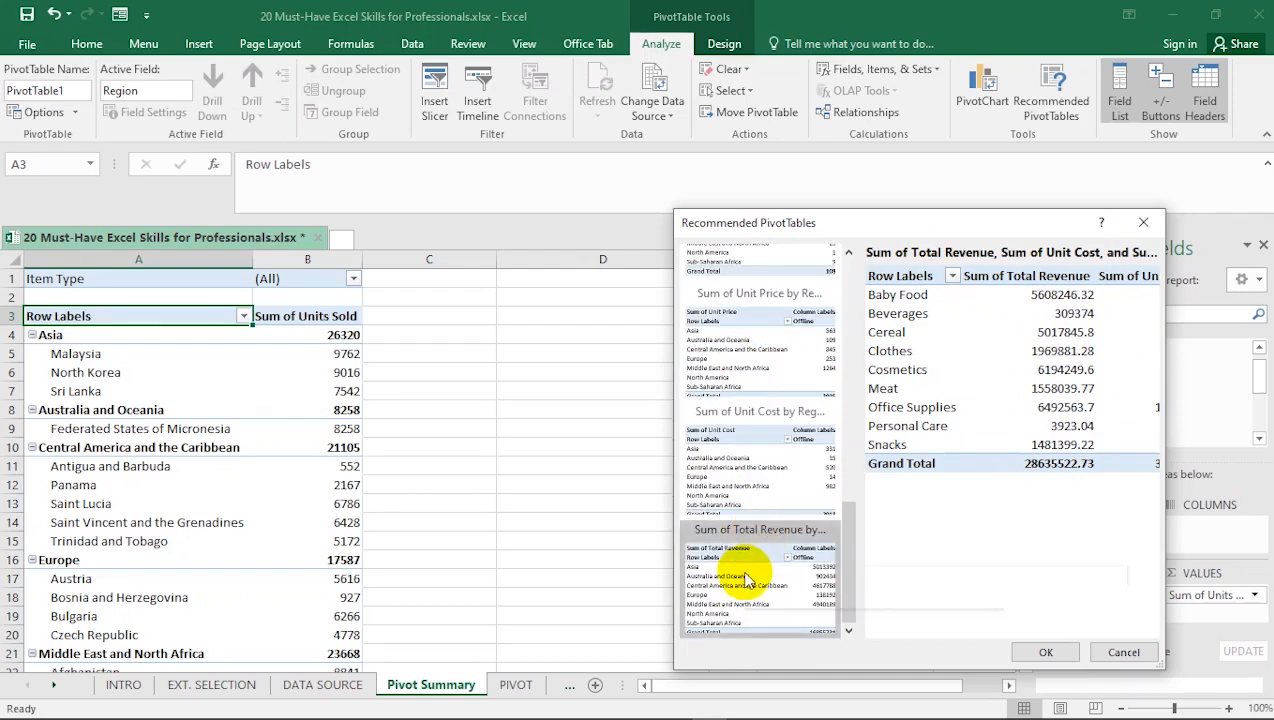
pyautogui.click(745, 565)
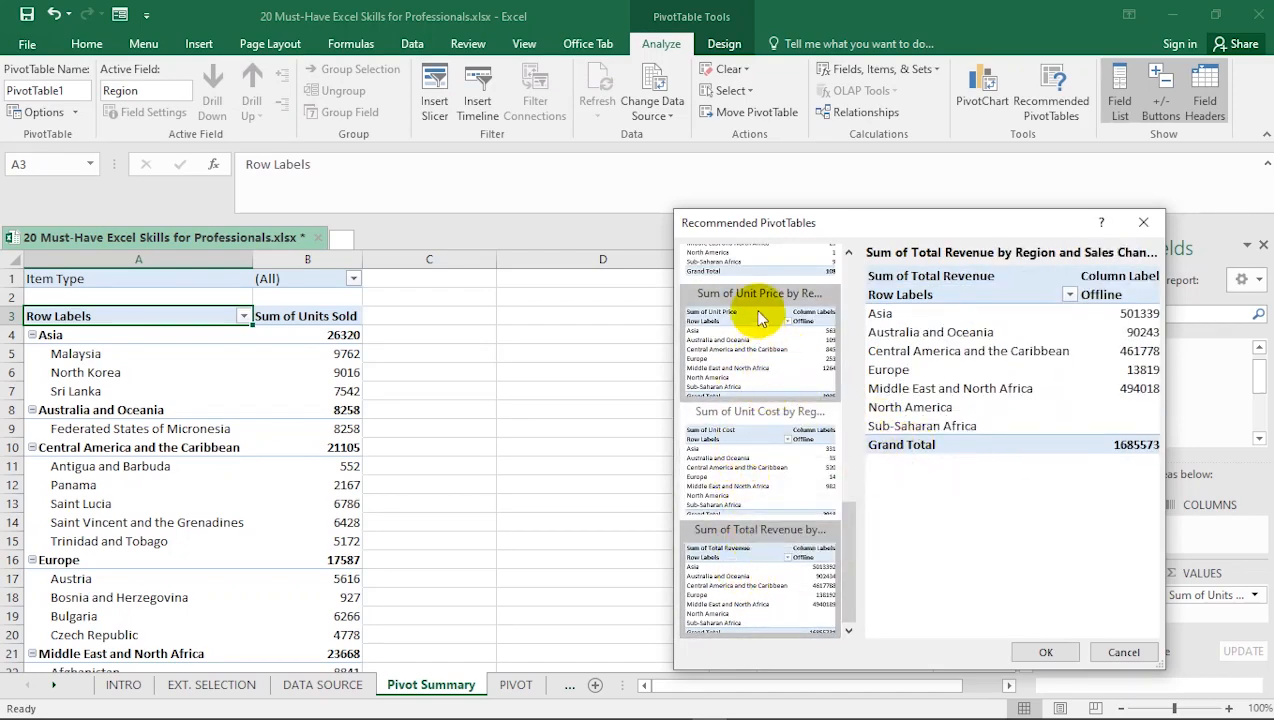
pyautogui.scroll(5, 736, 330)
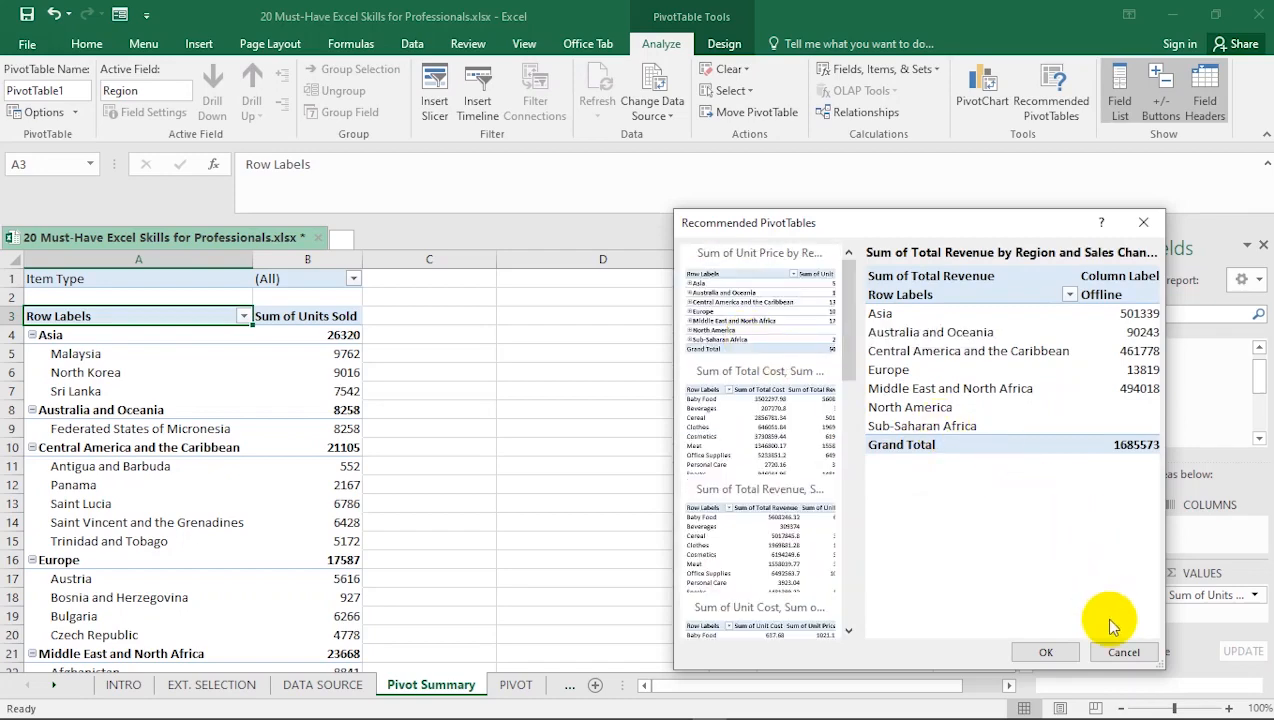
pyautogui.click(1121, 654)
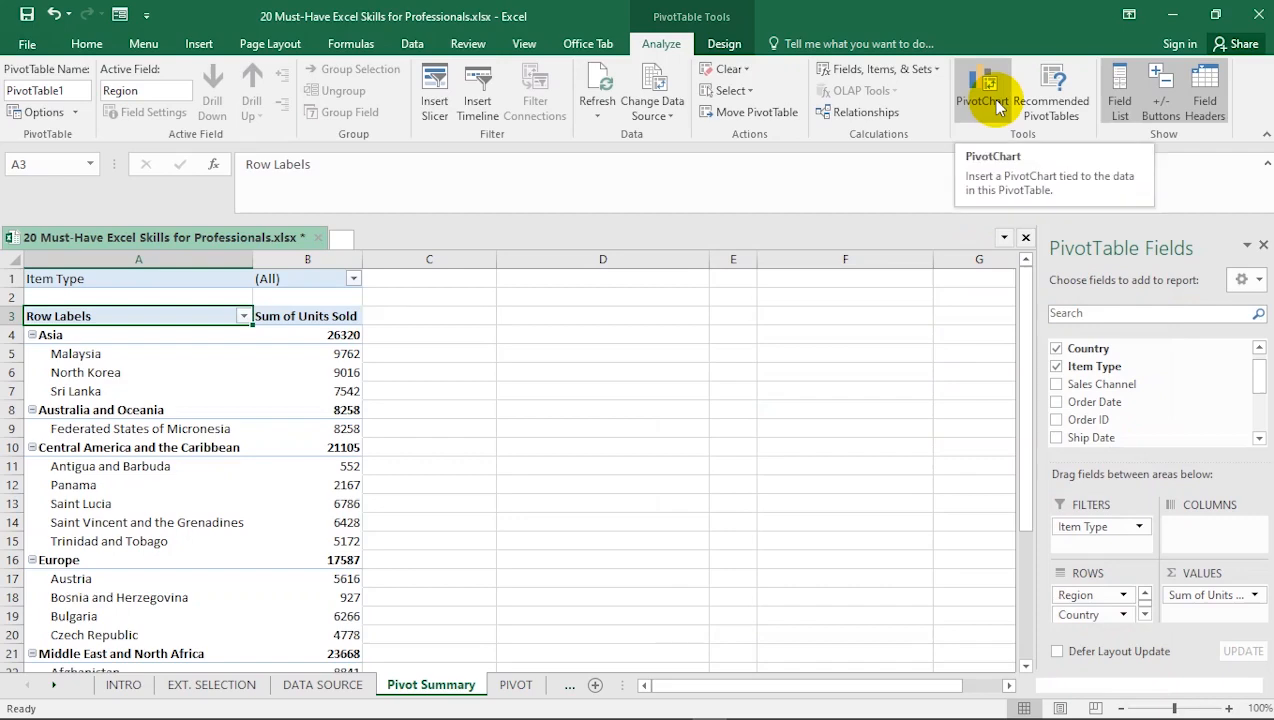
# Insert a Clustered Column PivotChart beside the pivot table and enlarge it to about 5.67" wide and 3.93" high
pyautogui.click(996, 106)
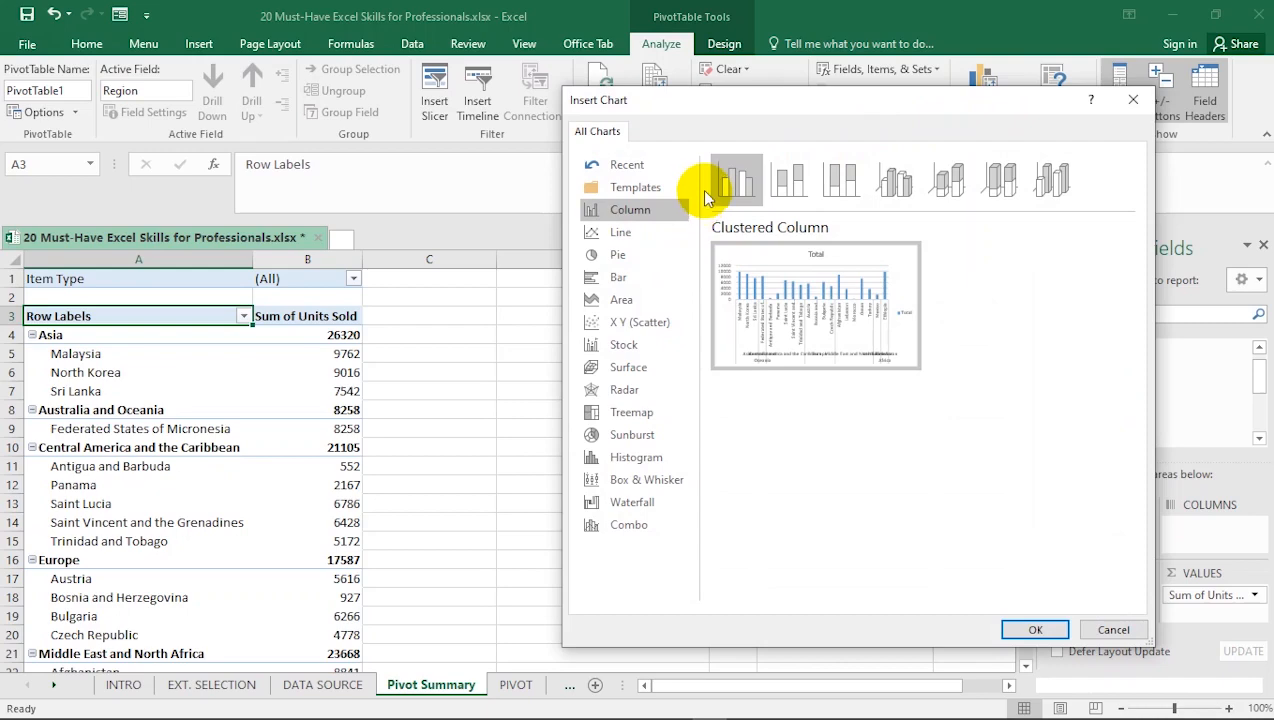
pyautogui.click(1040, 630)
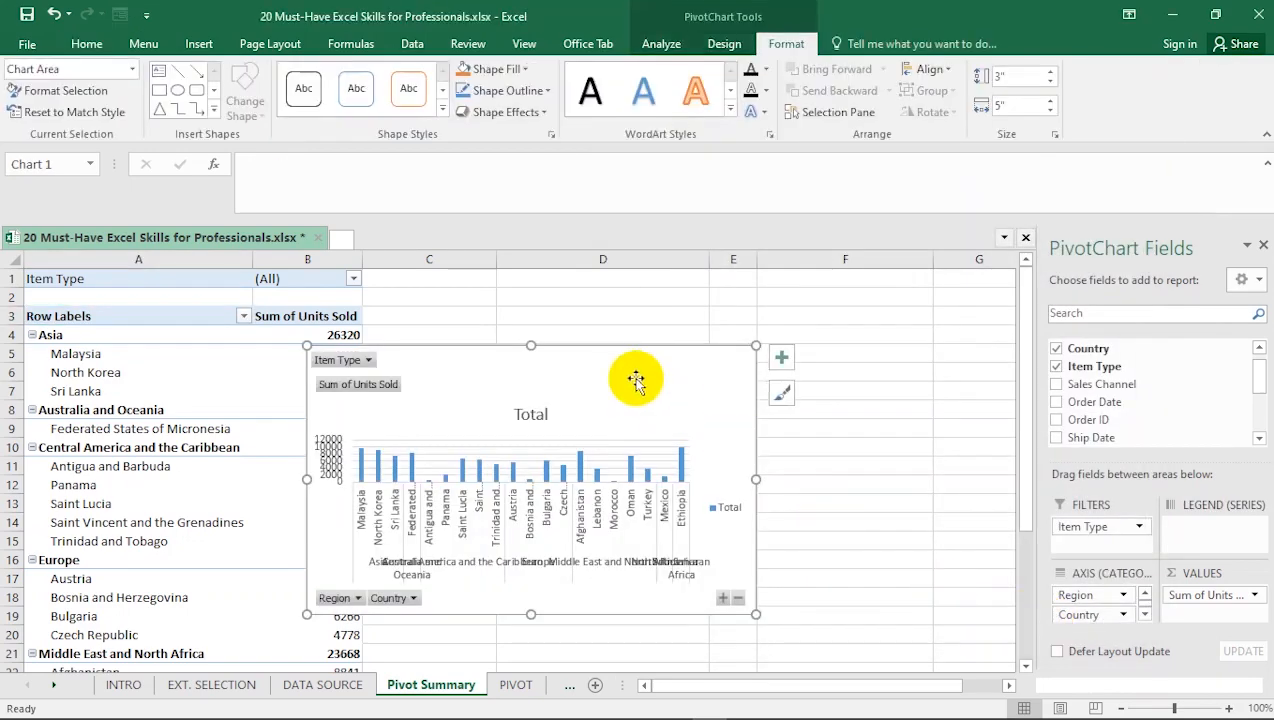
pyautogui.moveTo(610, 368); pyautogui.dragTo(774, 335)
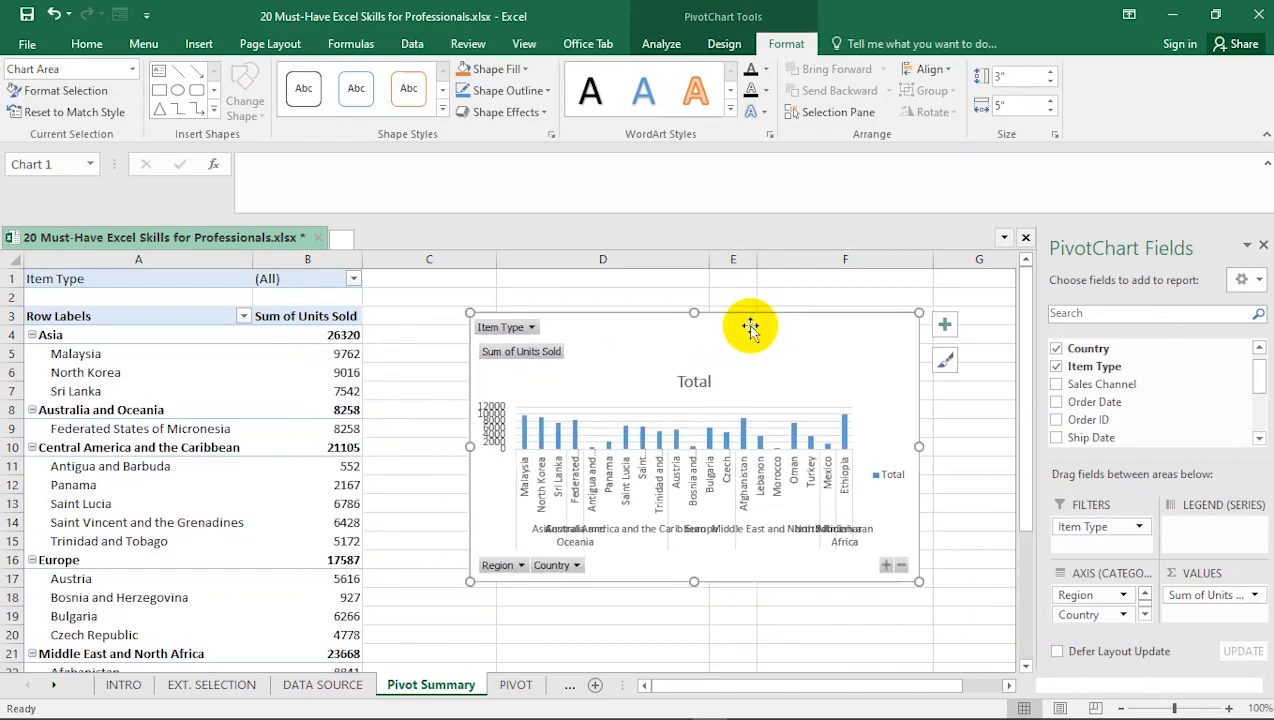
pyautogui.moveTo(694, 313); pyautogui.dragTo(694, 272)
pyautogui.moveTo(920, 424); pyautogui.dragTo(951, 428)
pyautogui.moveTo(952, 580); pyautogui.dragTo(980, 625)
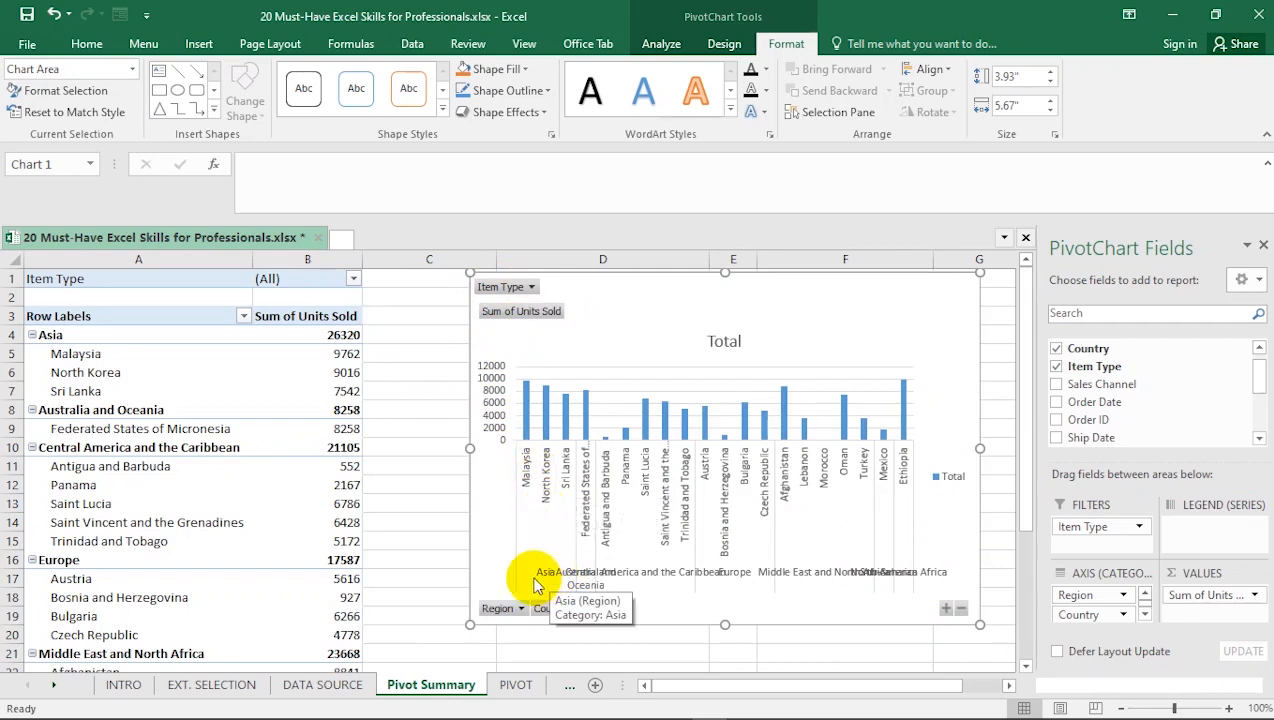
# Move the PivotChart to a new sheet named Chart1
pyautogui.rightClick(491, 519)
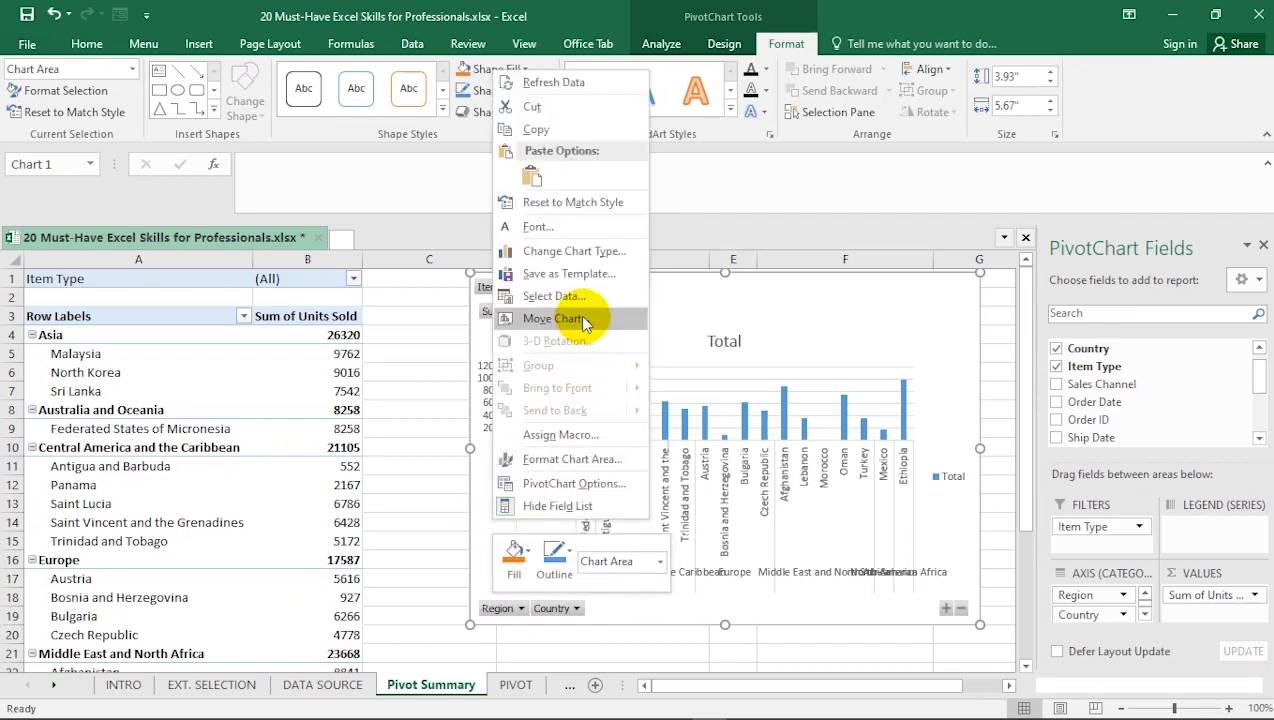
pyautogui.click(580, 320)
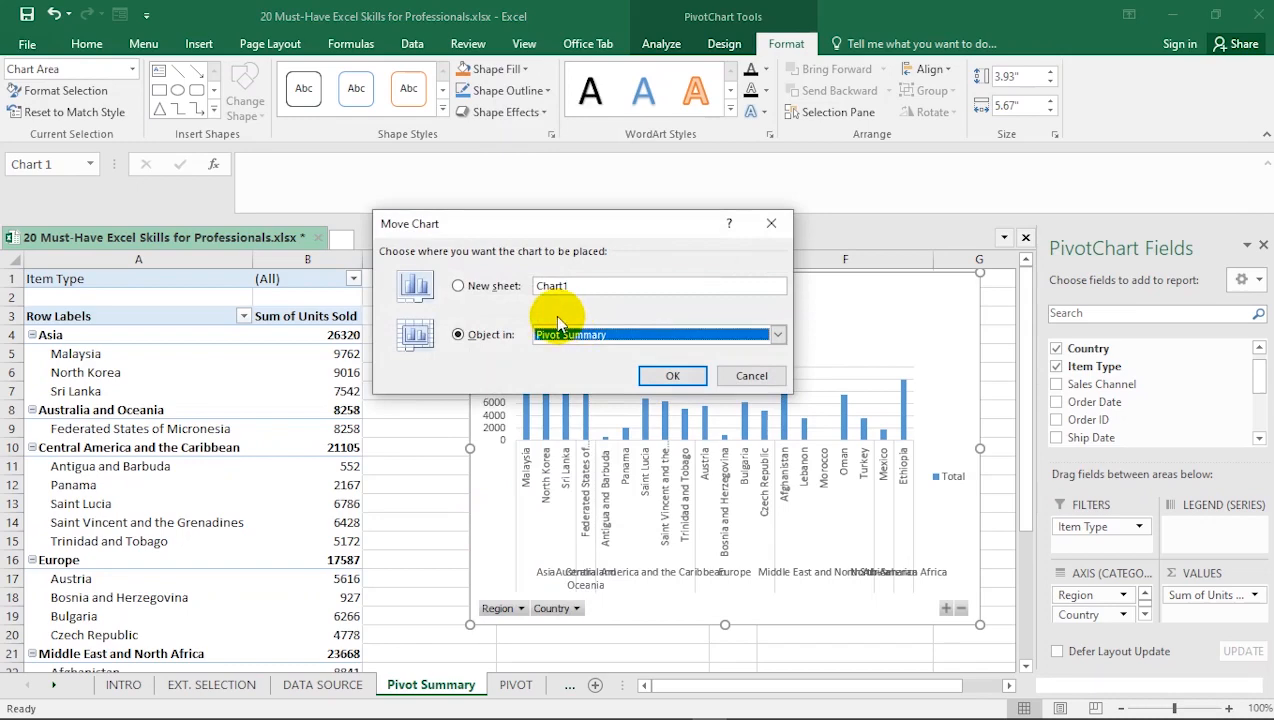
pyautogui.click(458, 286)
pyautogui.click(664, 377)
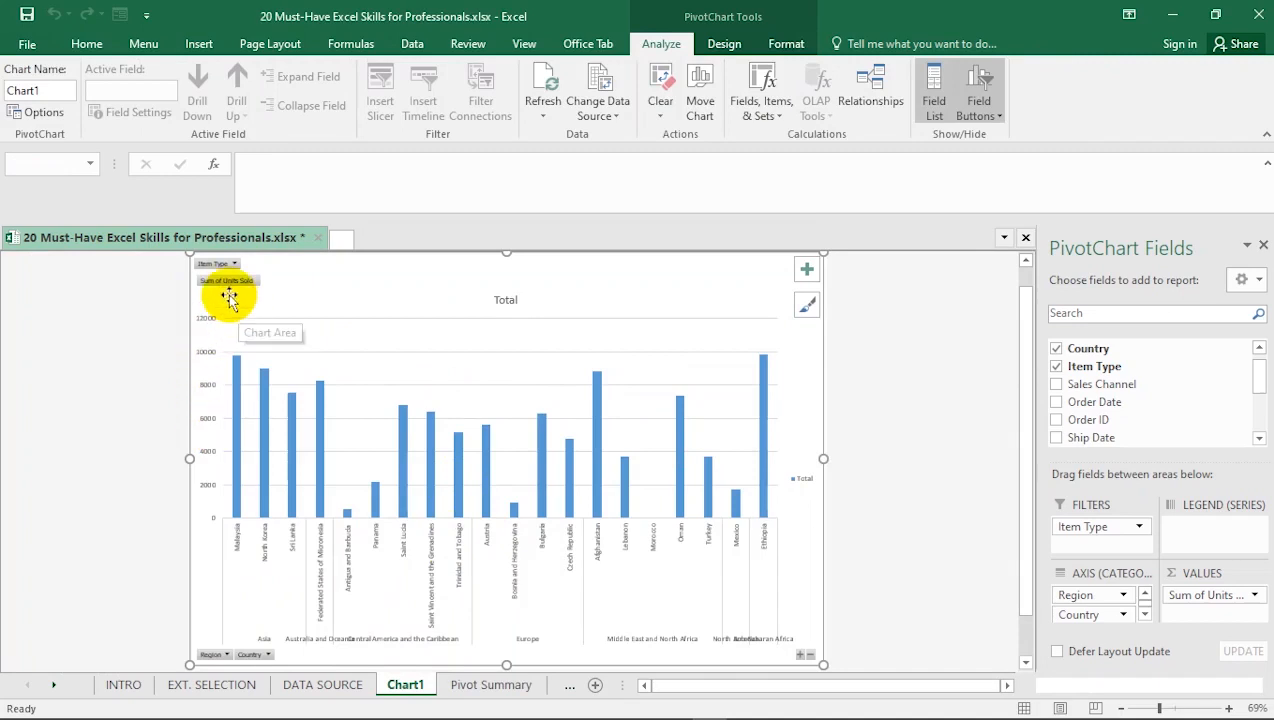
# Filter the PivotChart by item type to Clothes, and extend the filter to Clothes and Cosmetics with multiple selection enabled
pyautogui.click(233, 265)
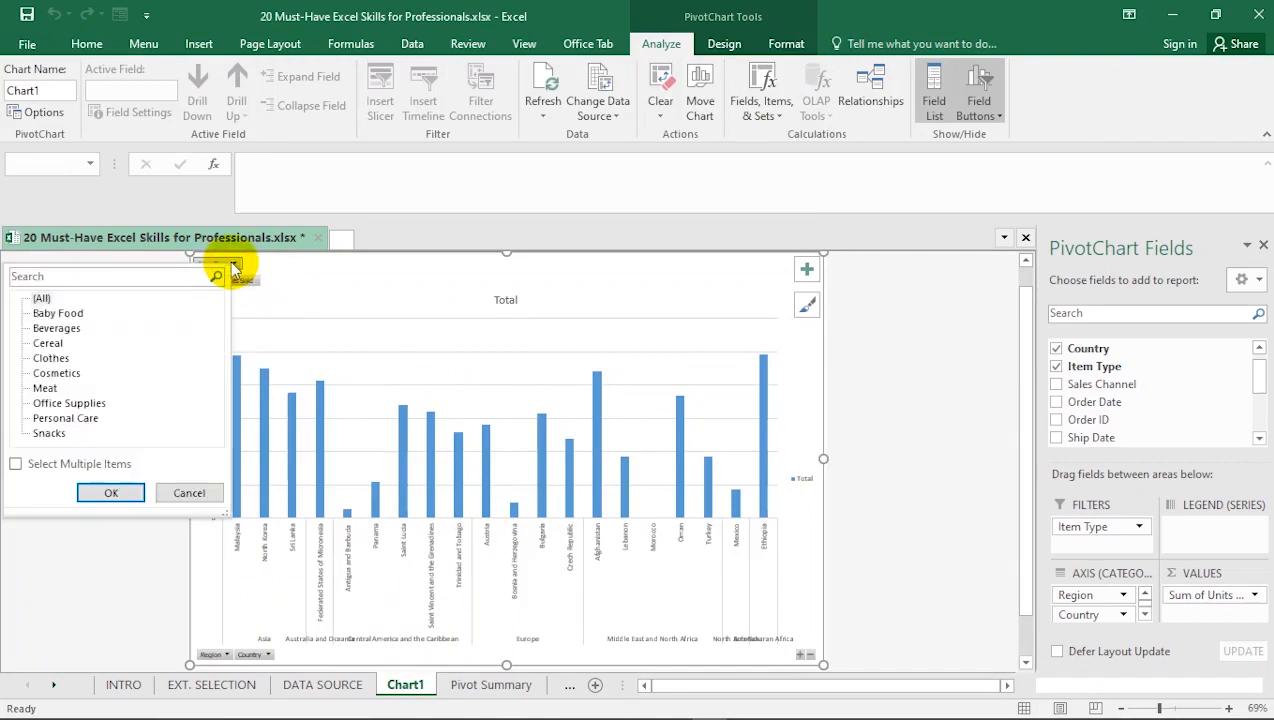
pyautogui.click(51, 358)
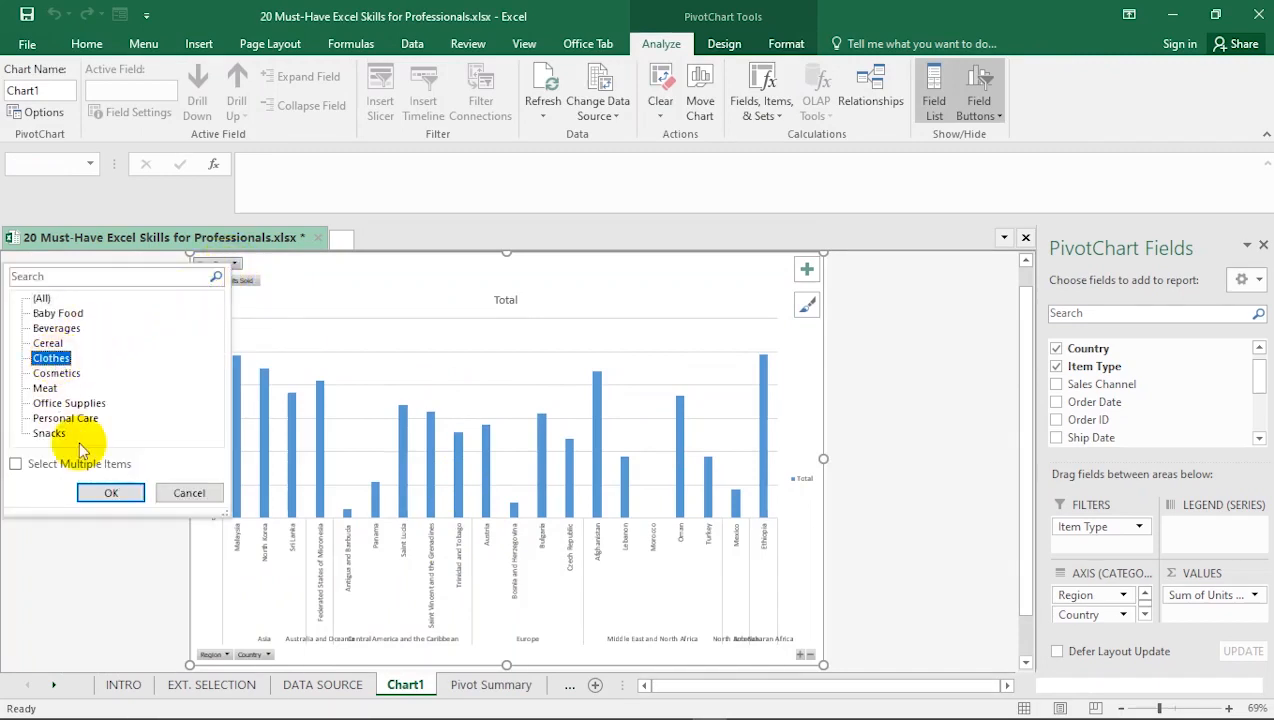
pyautogui.click(111, 495)
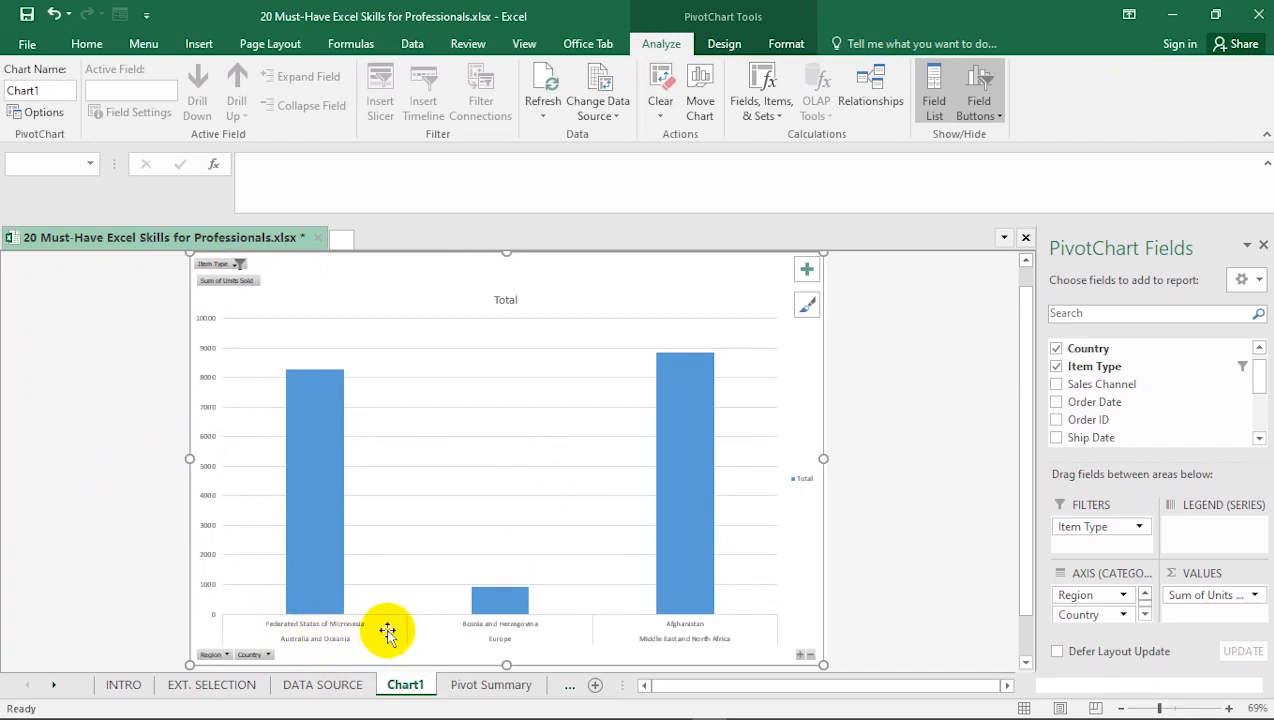
pyautogui.click(239, 264)
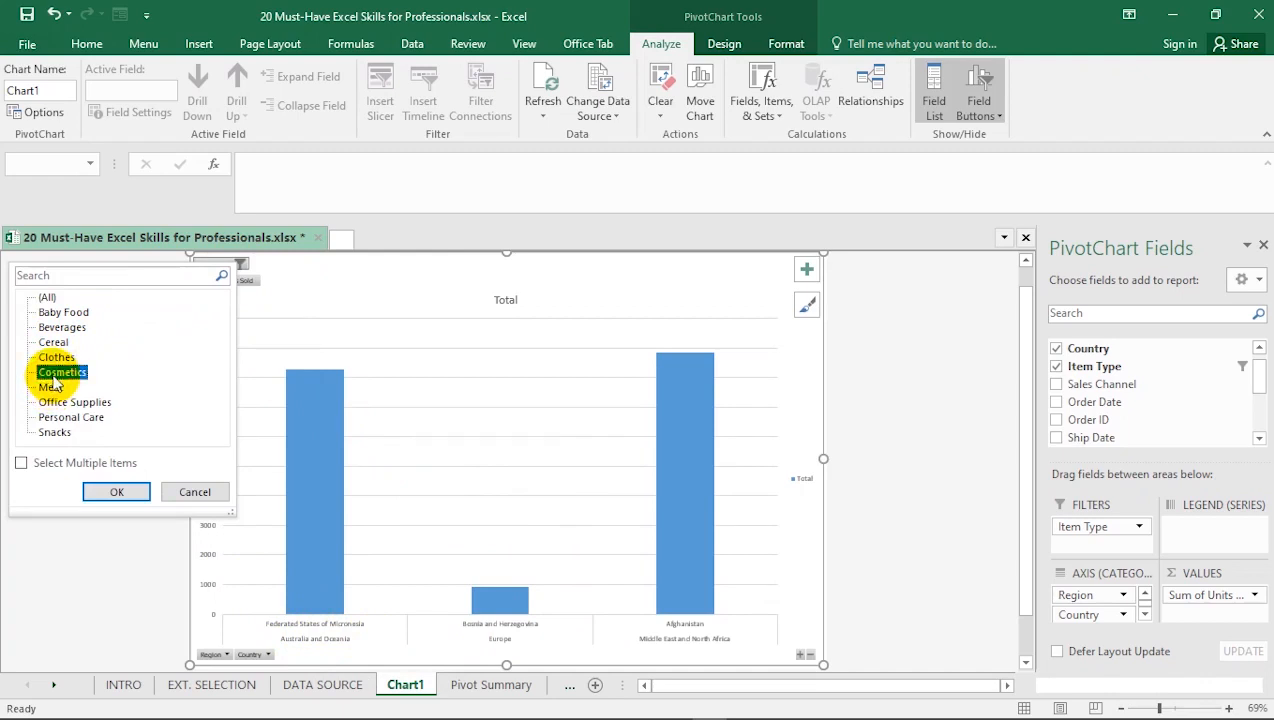
pyautogui.click(20, 463)
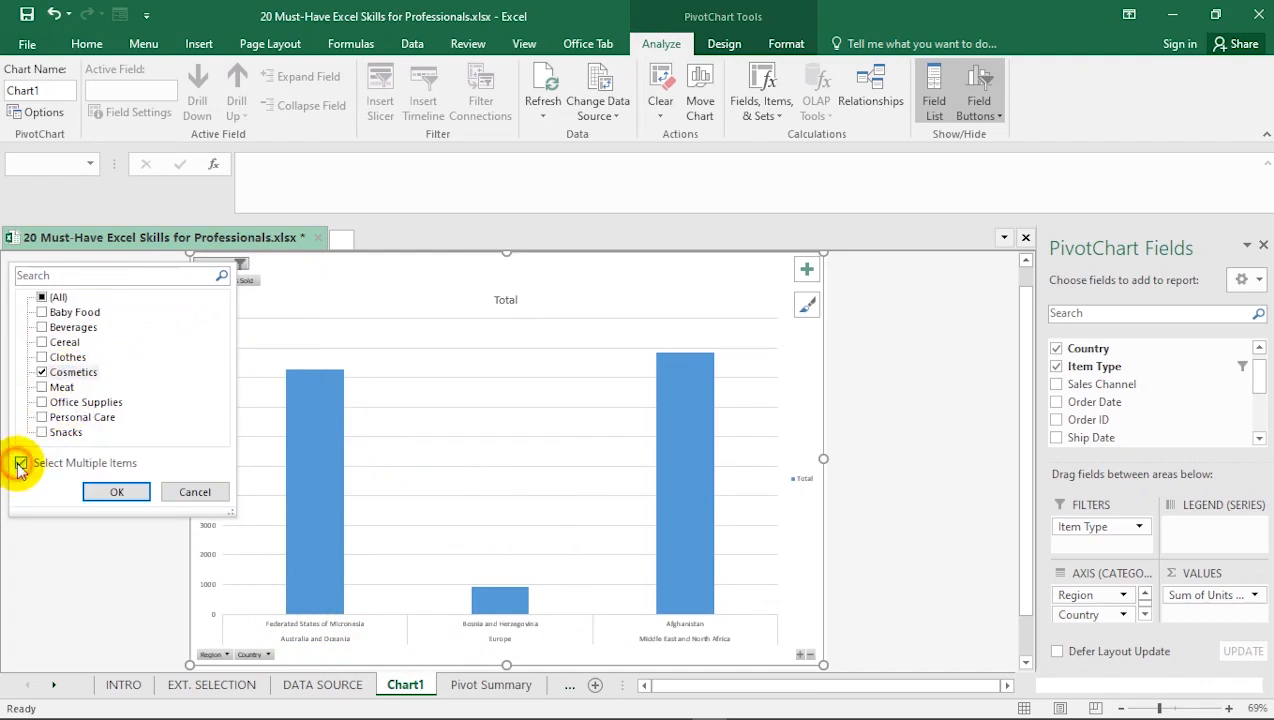
pyautogui.click(45, 357)
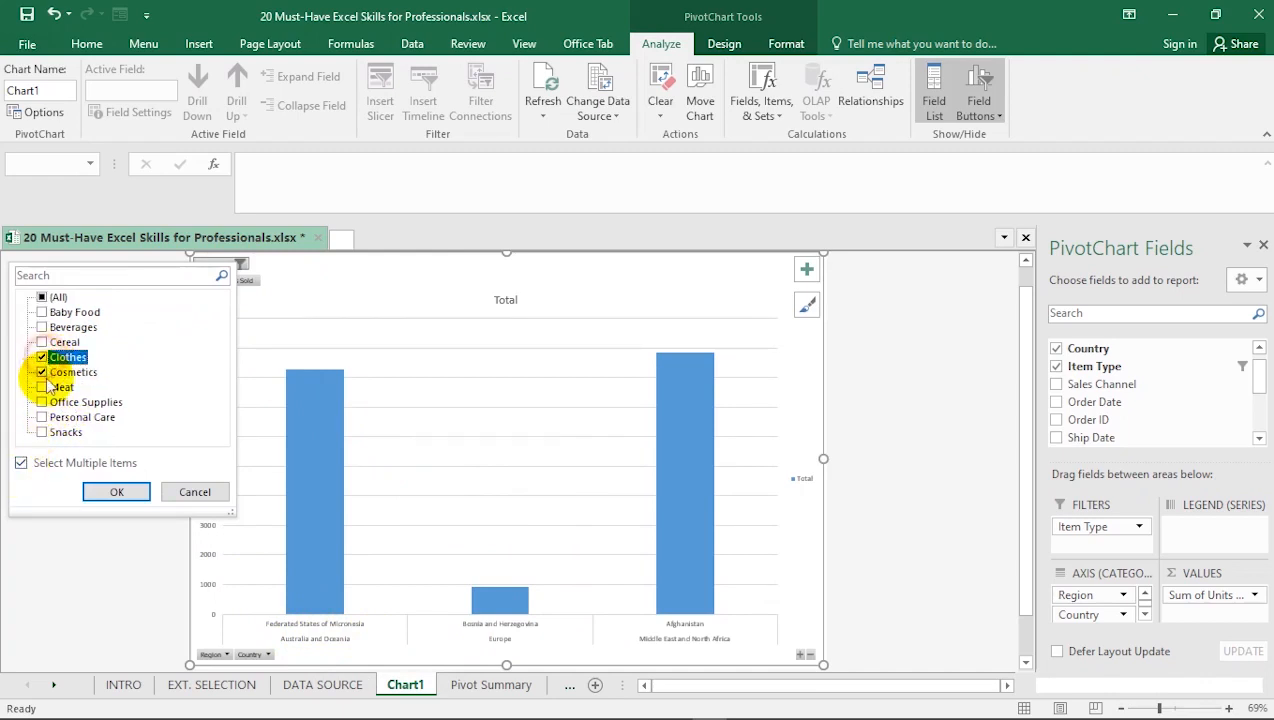
pyautogui.click(110, 490)
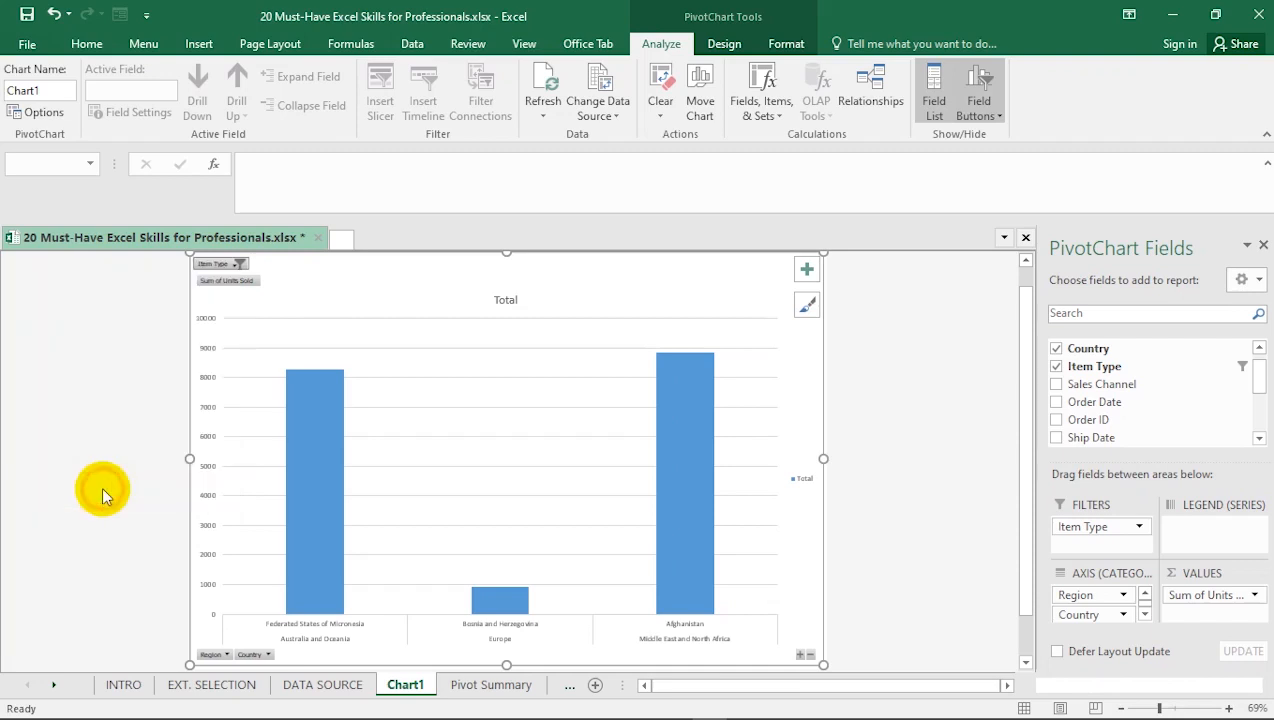
# Add Beverages, Baby Food, Office Supplies and Snacks one after another to the PivotChart's Item Type filter
pyautogui.click(221, 268)
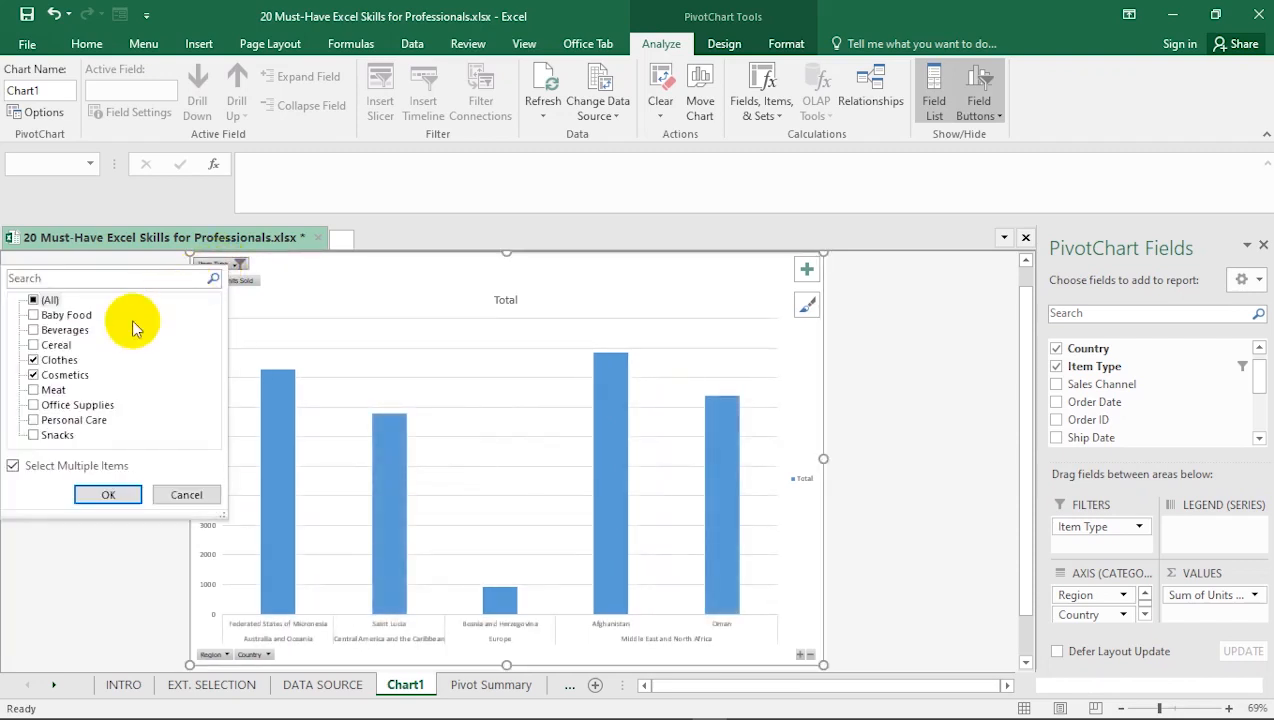
pyautogui.click(33, 330)
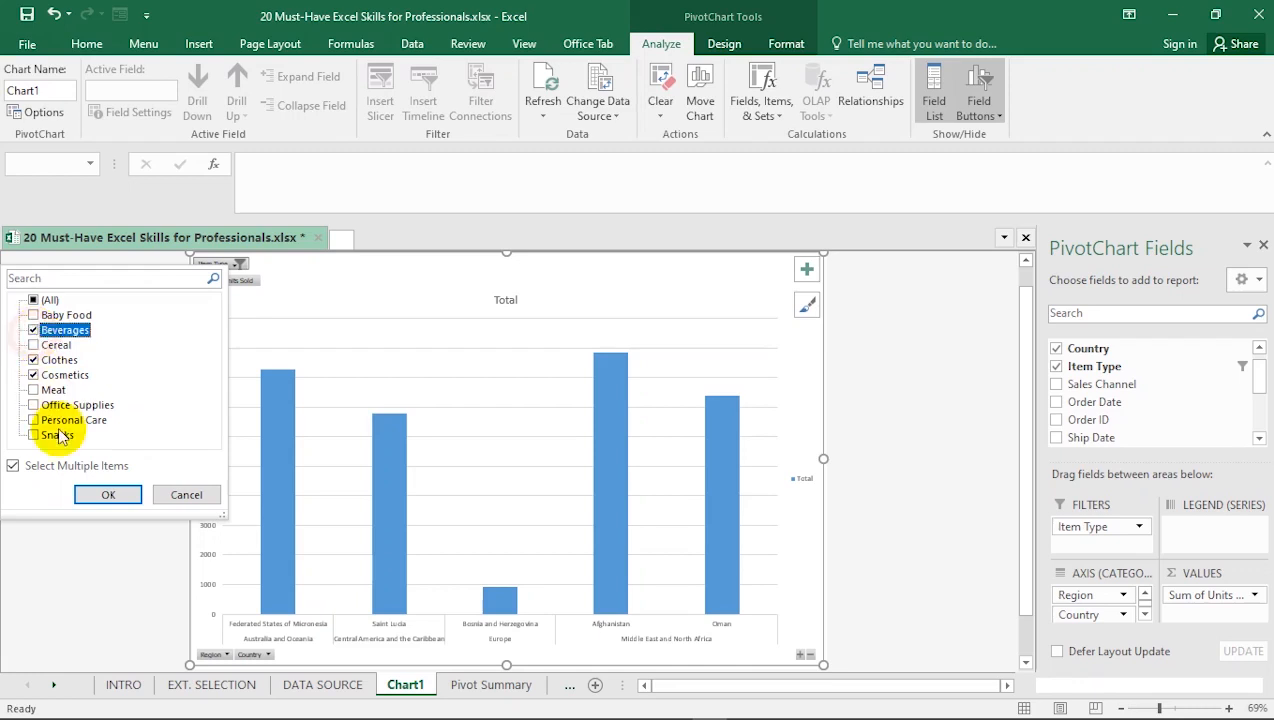
pyautogui.click(108, 492)
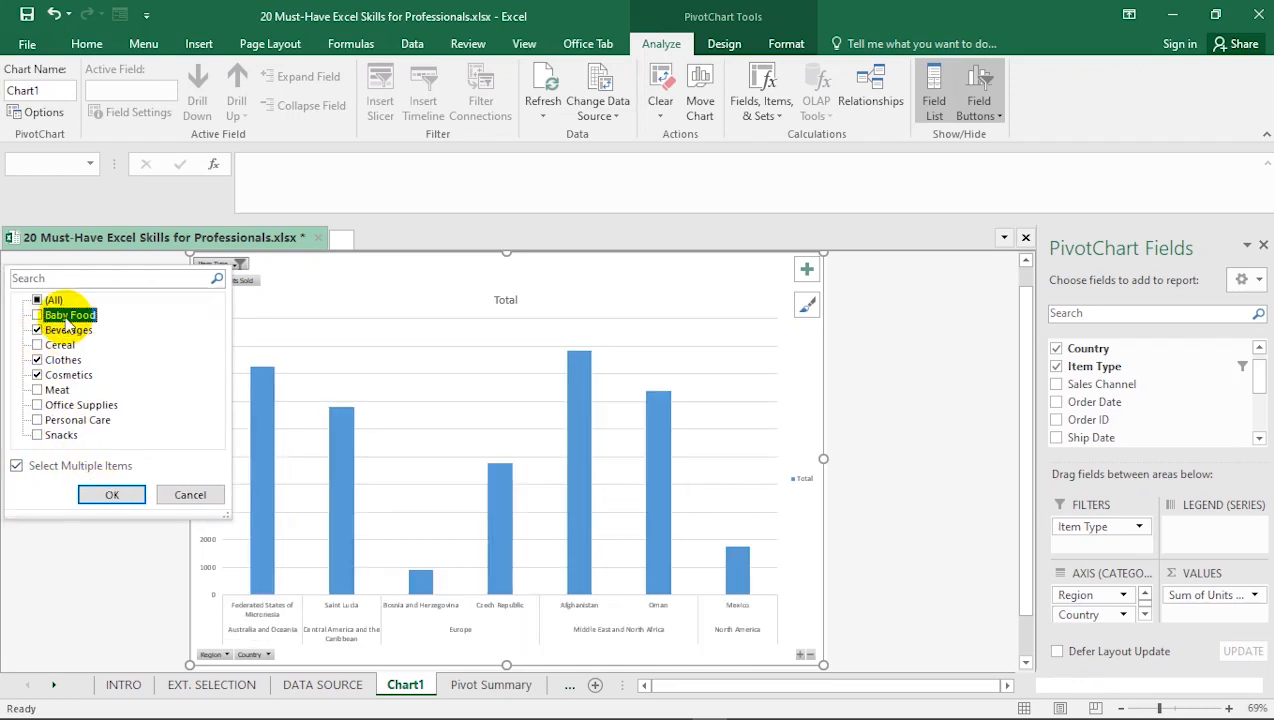
pyautogui.click(112, 494)
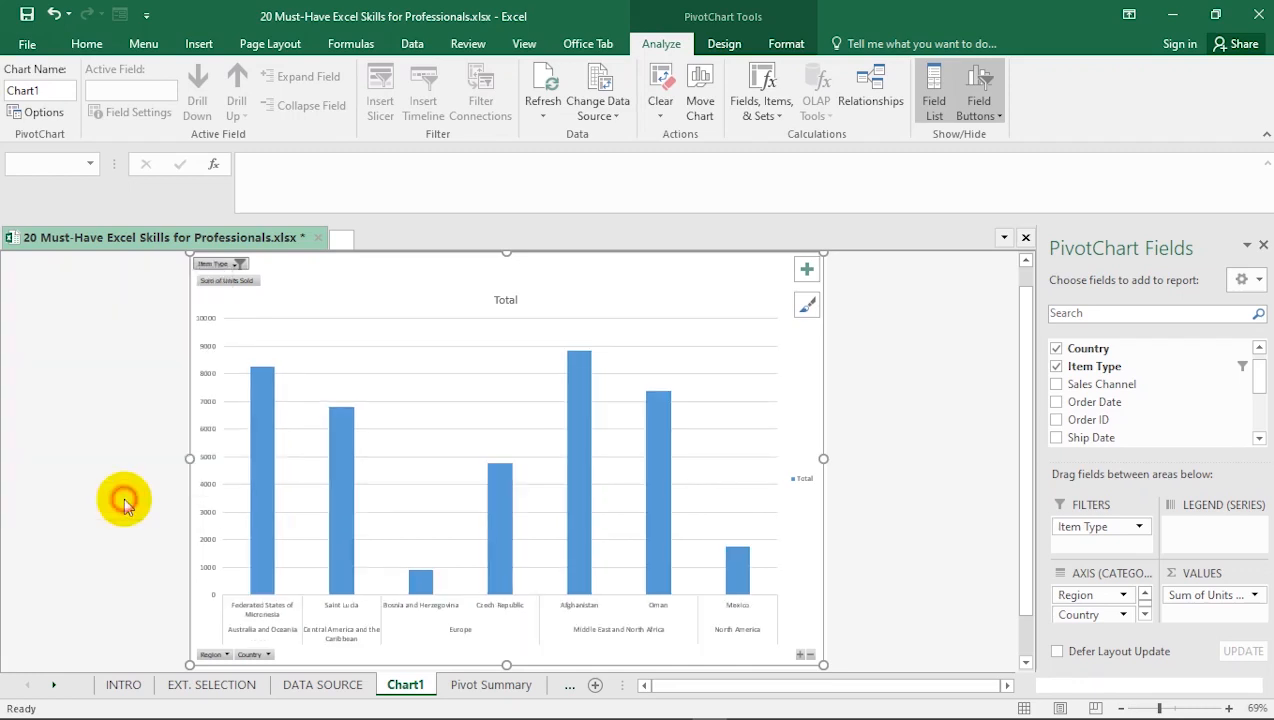
pyautogui.click(238, 264)
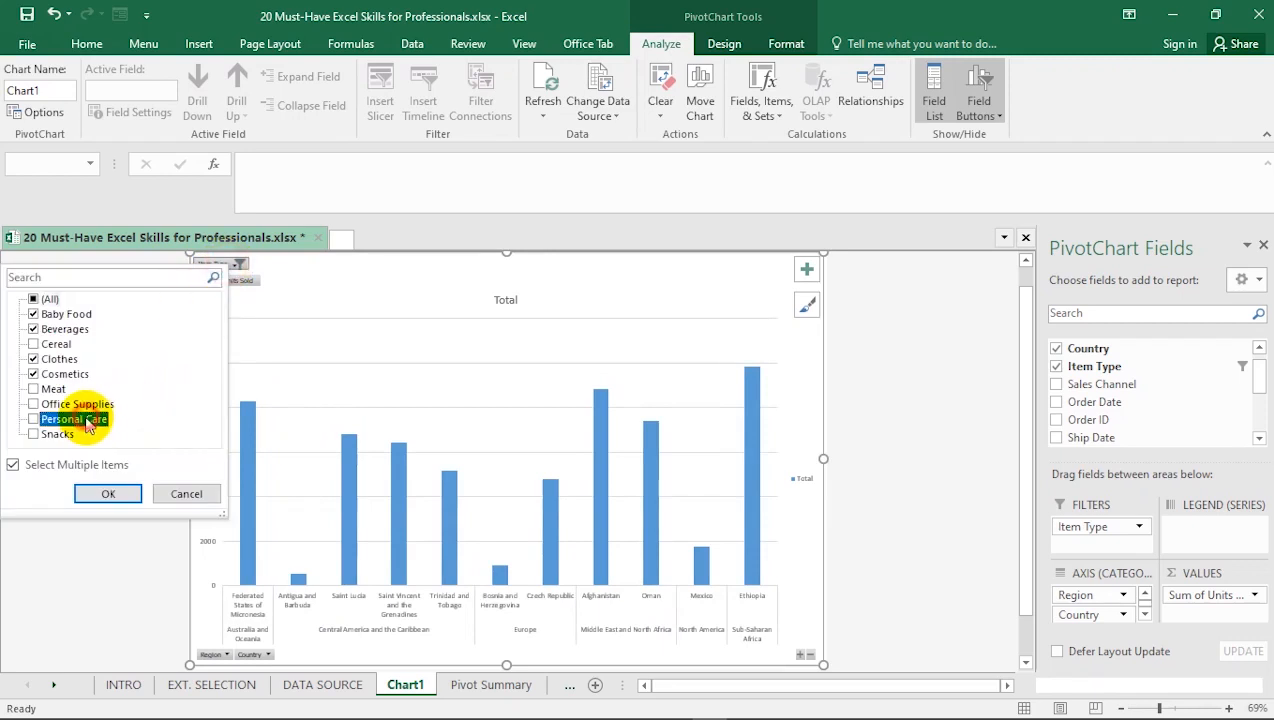
pyautogui.click(106, 492)
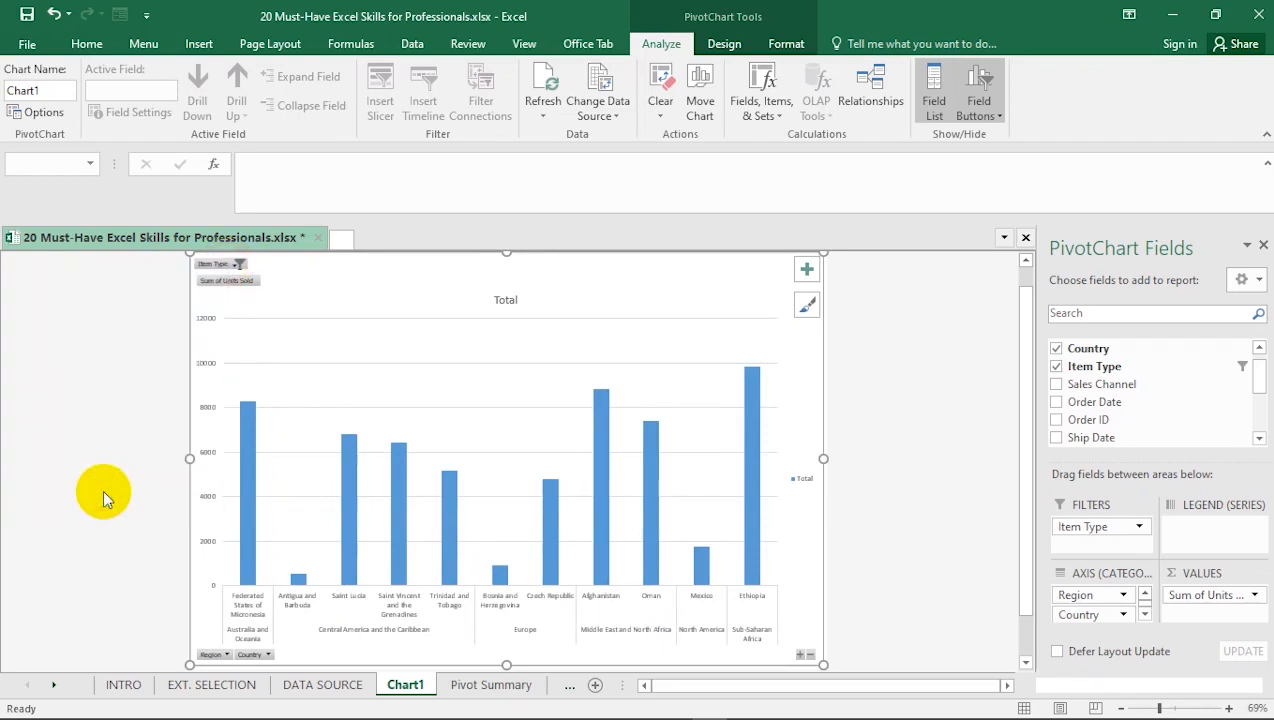
pyautogui.click(238, 264)
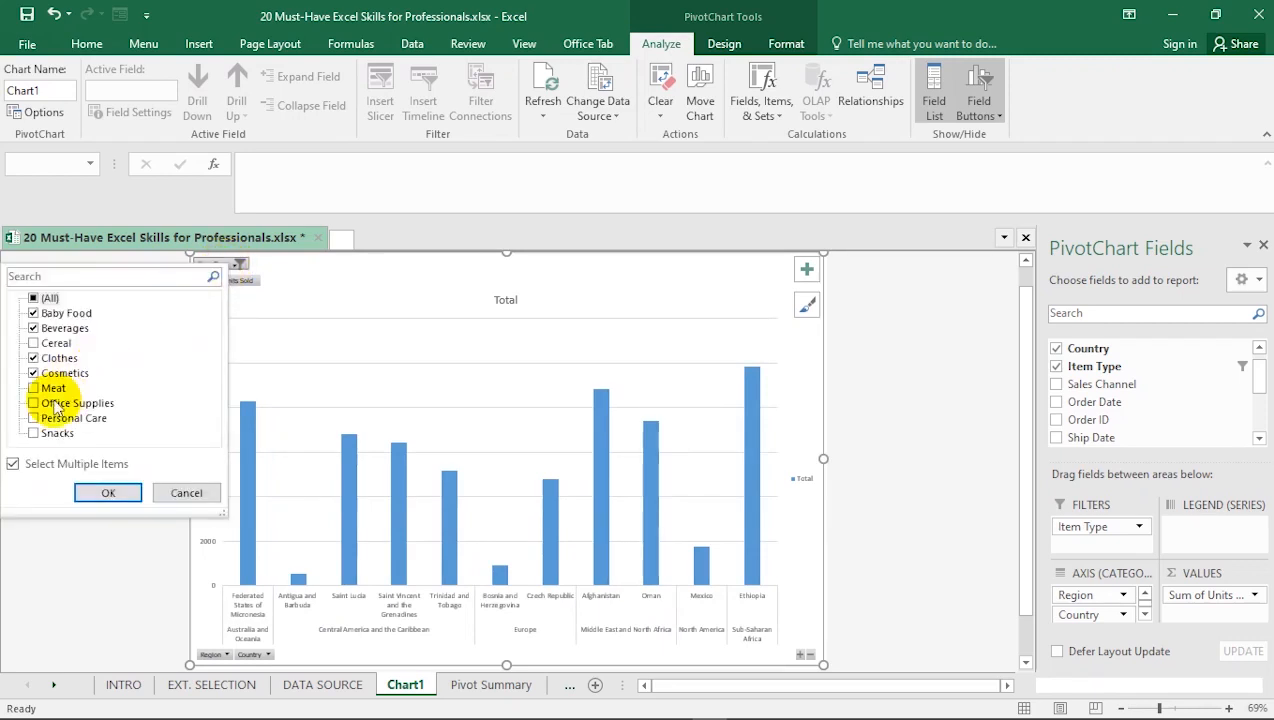
pyautogui.click(106, 492)
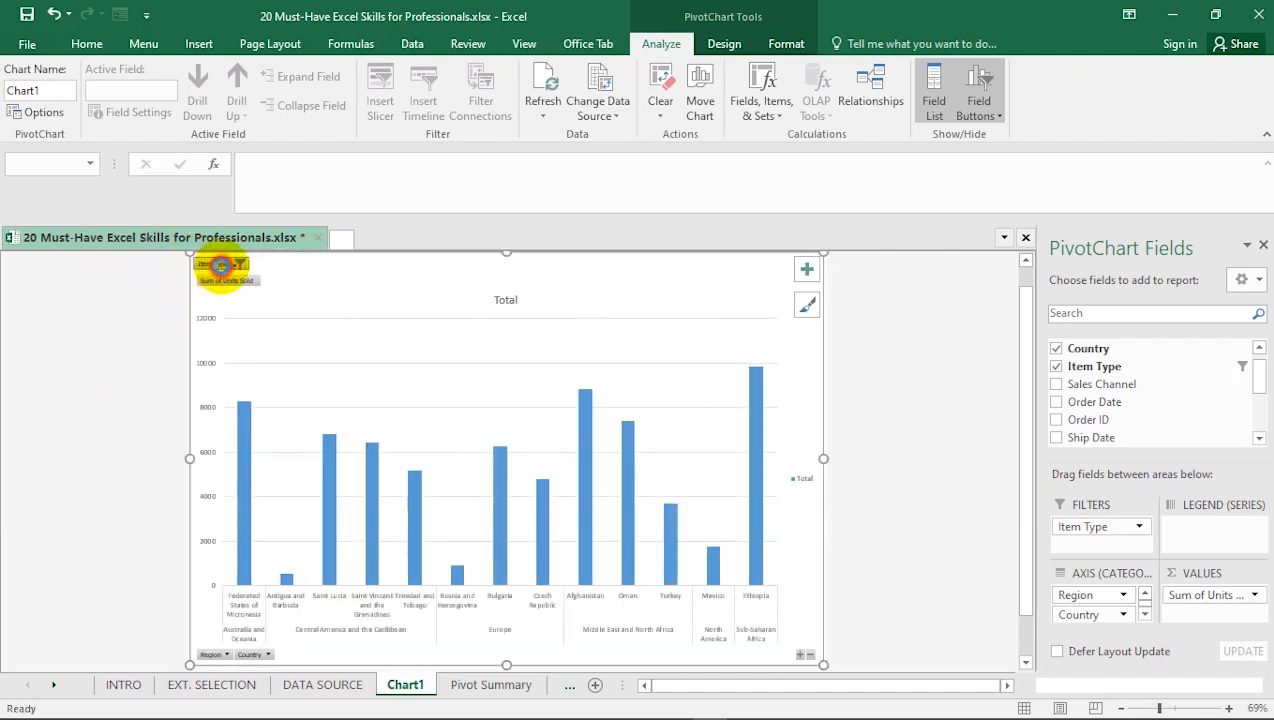
pyautogui.click(238, 264)
pyautogui.click(35, 440)
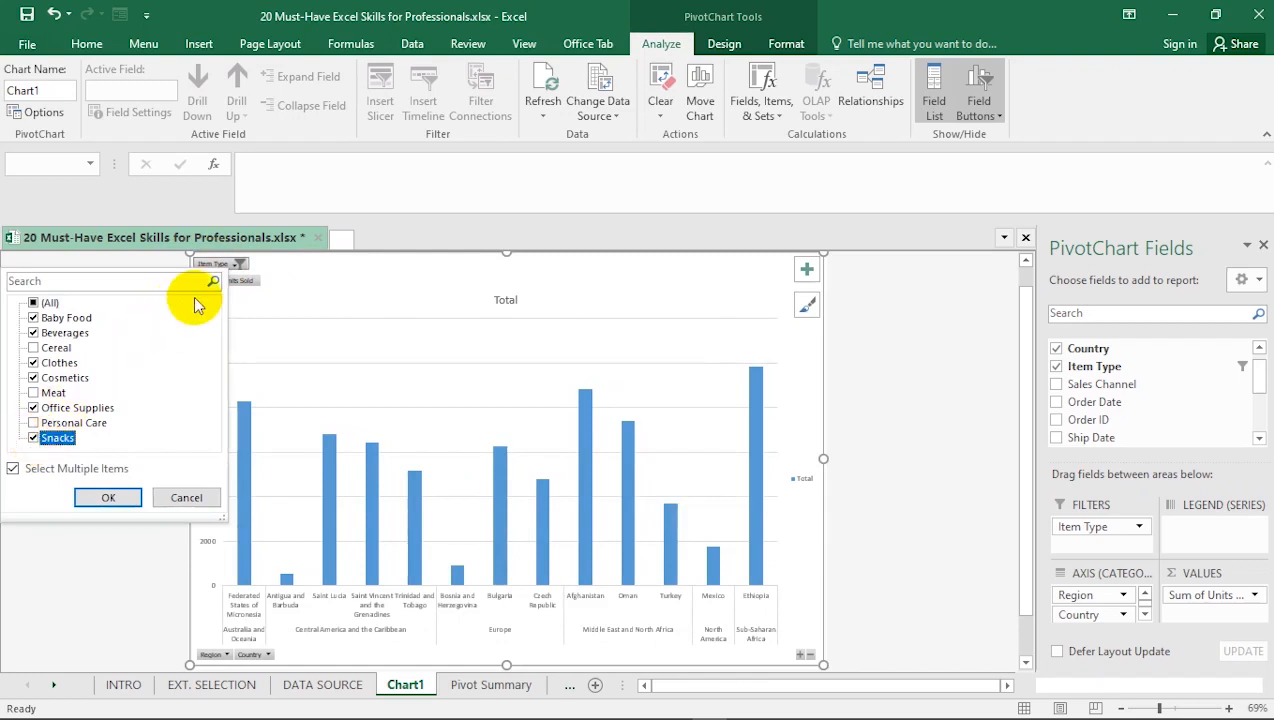
pyautogui.click(112, 500)
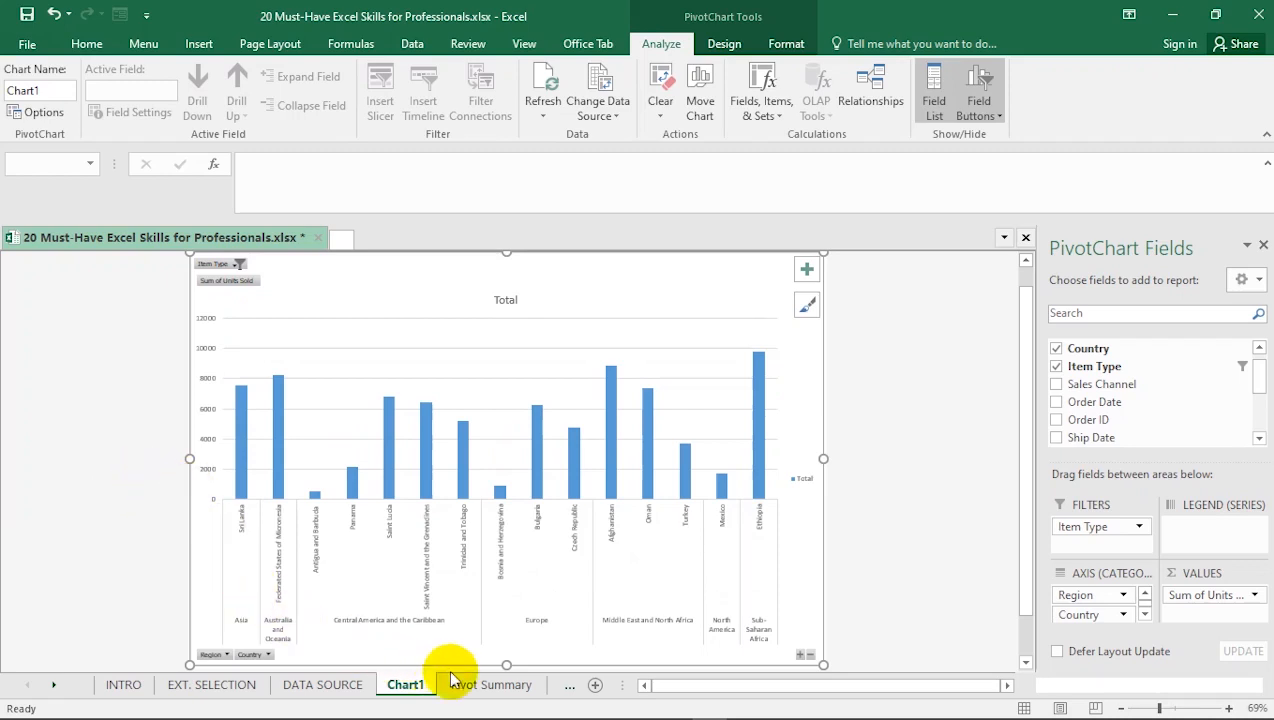
# Remove the Item Type field from the pivot table's Filters area on the Pivot Summary sheet, and return to Chart1
pyautogui.click(477, 686)
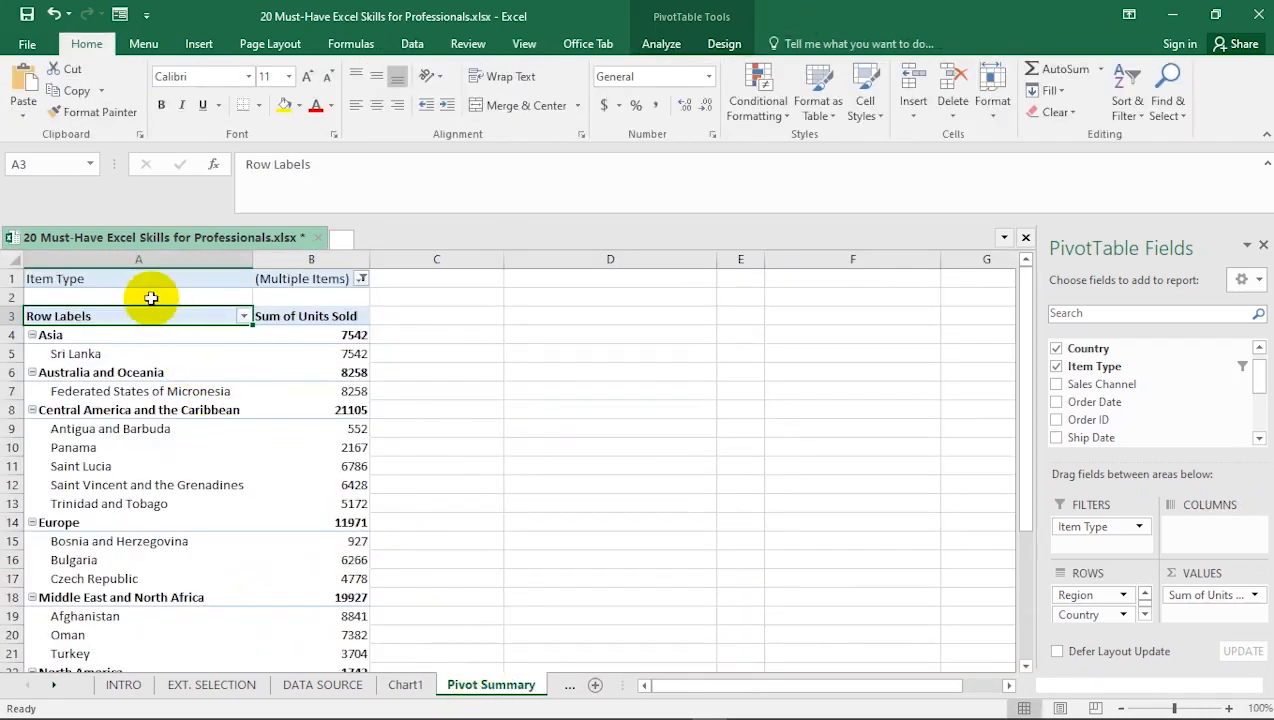
pyautogui.click(1083, 528)
pyautogui.click(1080, 482)
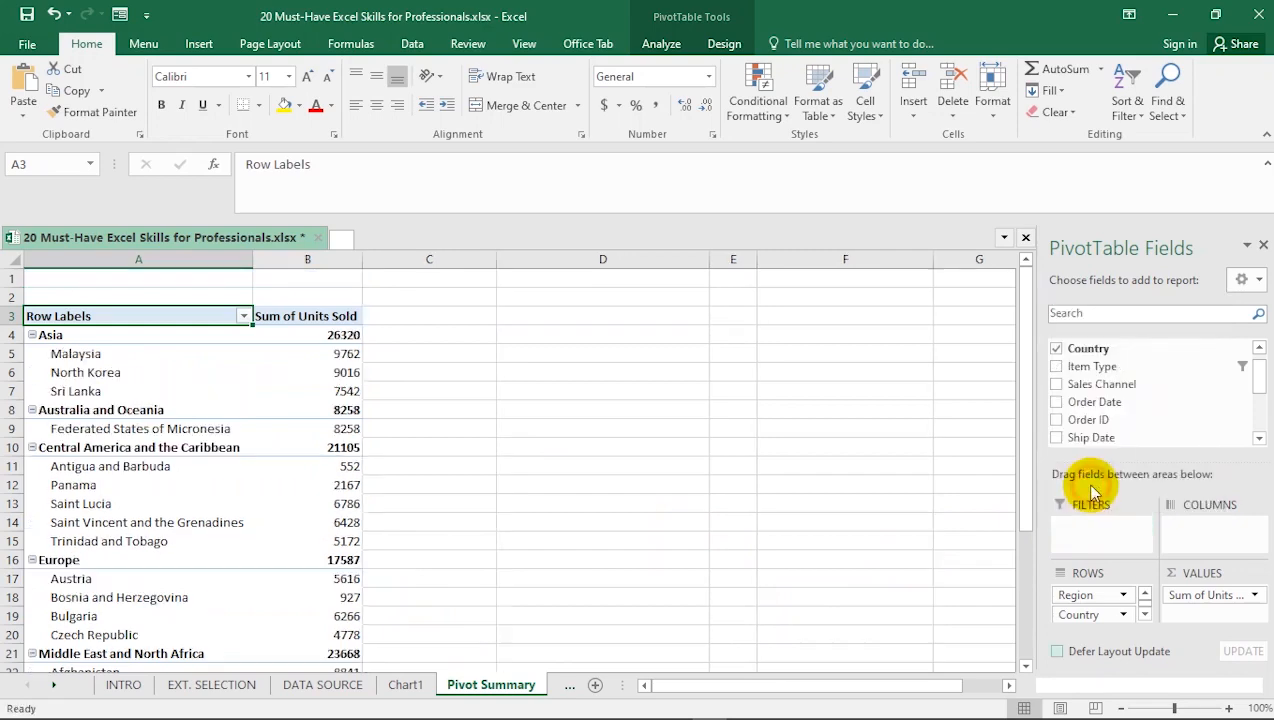
pyautogui.click(405, 688)
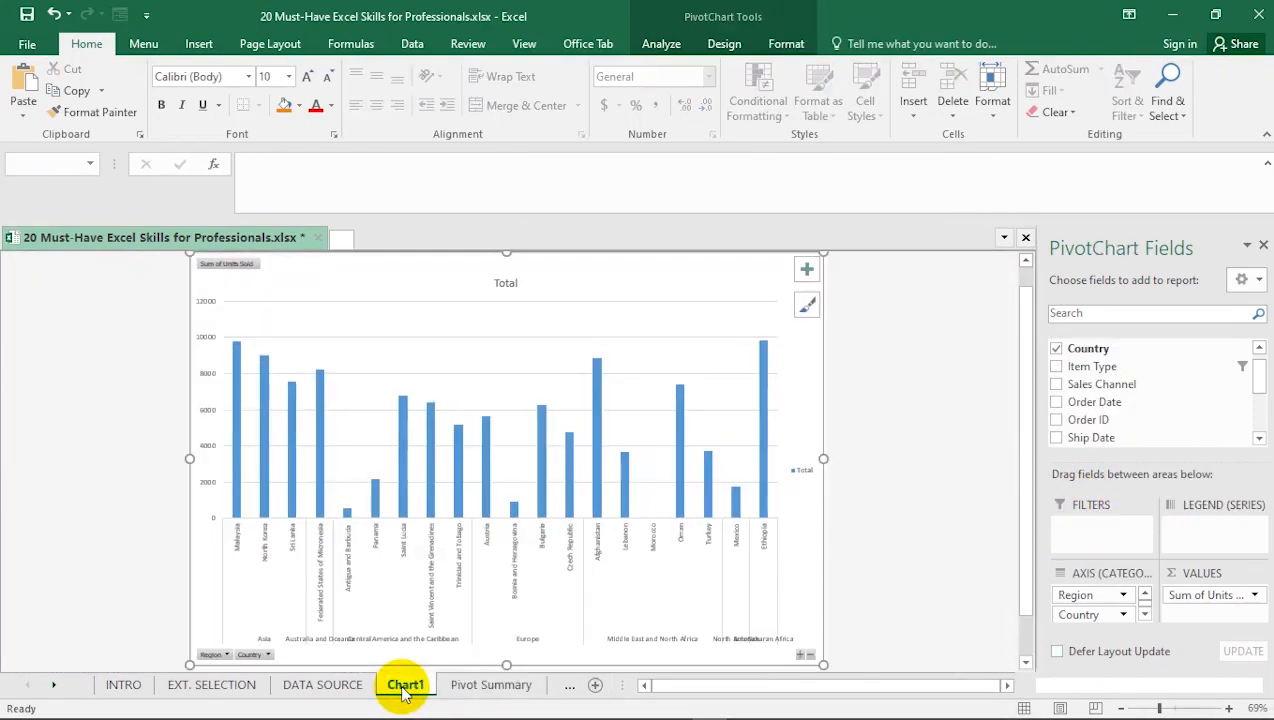
# Add the Sales Channel field to the pivot table's Filters area on the Pivot Summary sheet, and return to Chart1
pyautogui.click(470, 684)
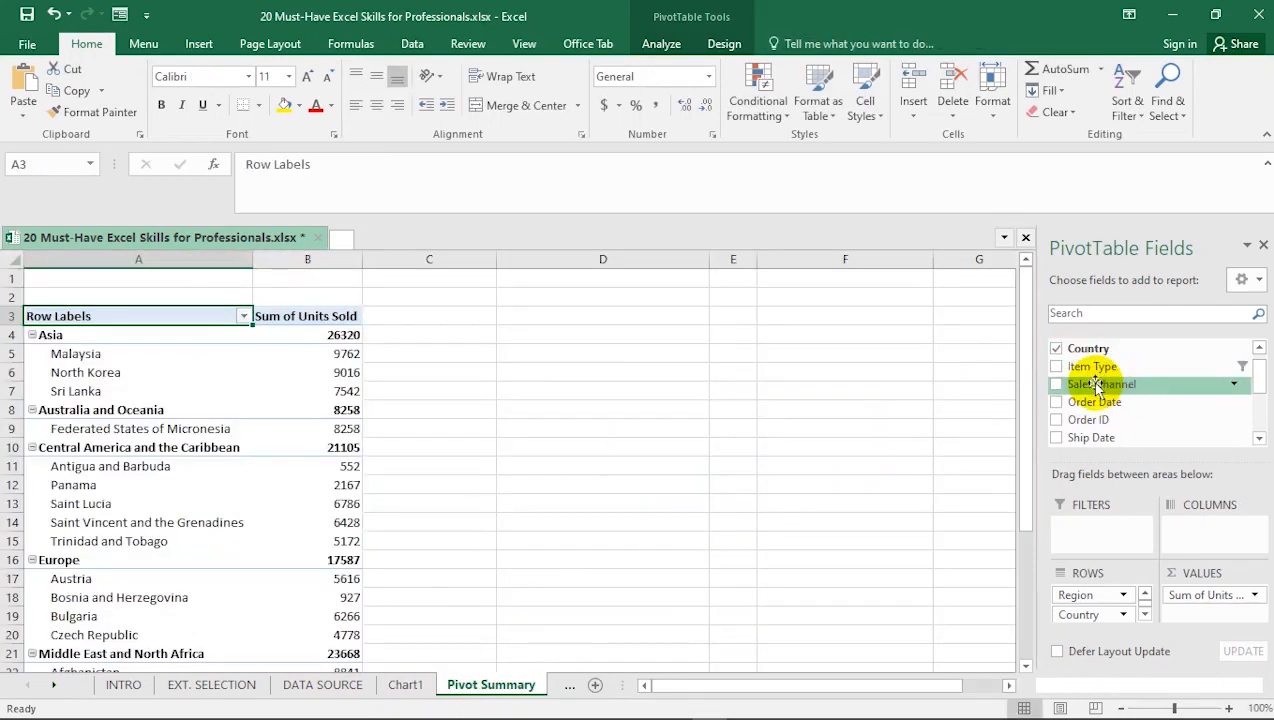
pyautogui.moveTo(1115, 387); pyautogui.dragTo(1095, 533)
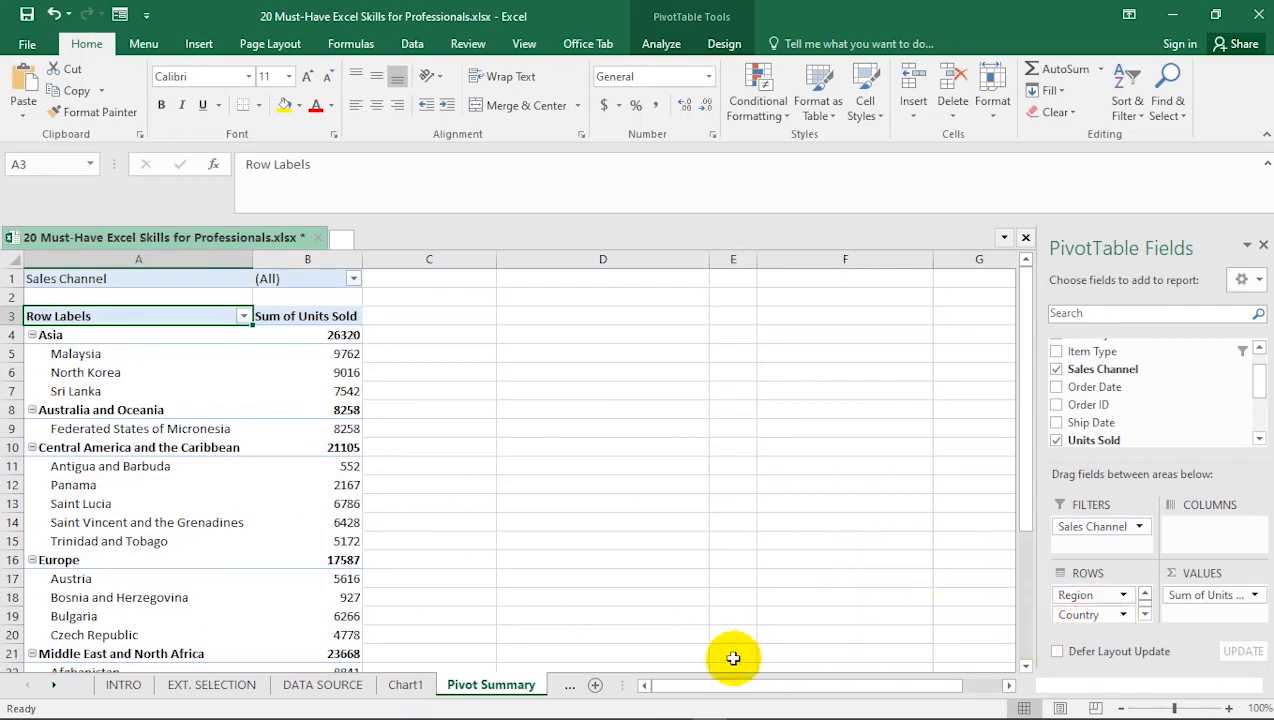
pyautogui.click(402, 686)
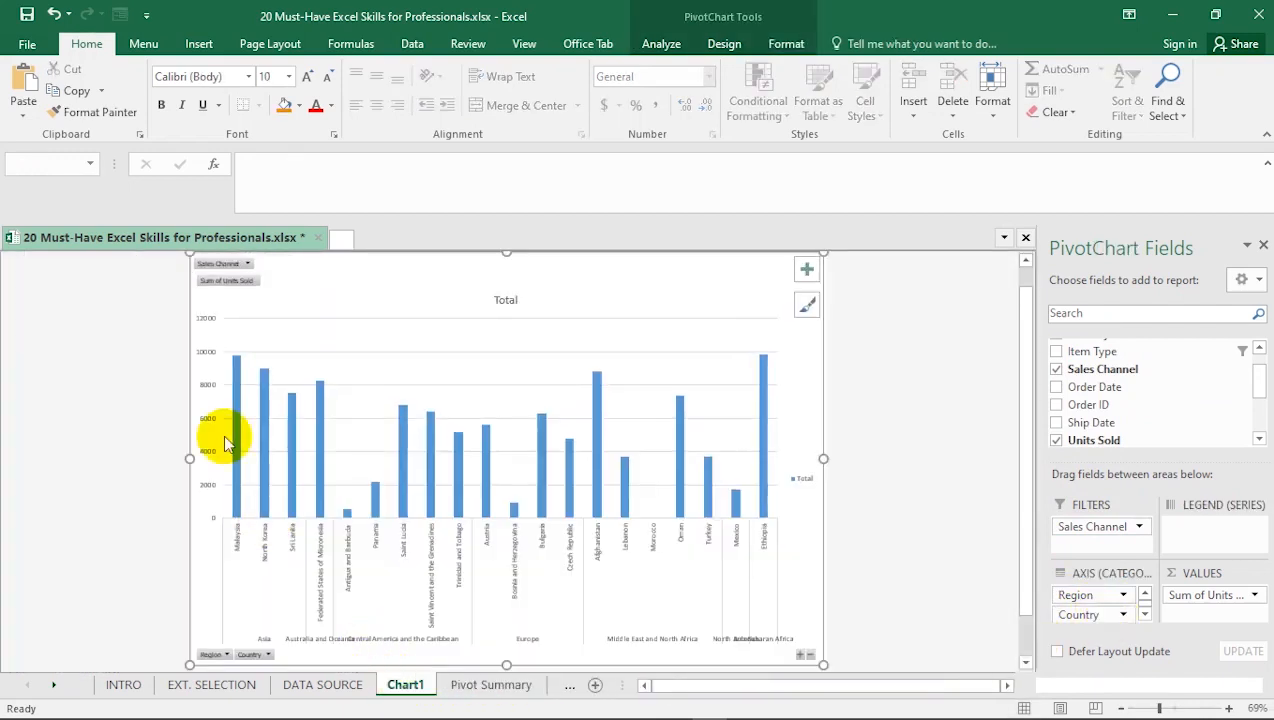
# Filter the PivotChart by Sales Channel to Offline, switch the filter to Online, and go to the Pivot Summary sheet
pyautogui.click(243, 265)
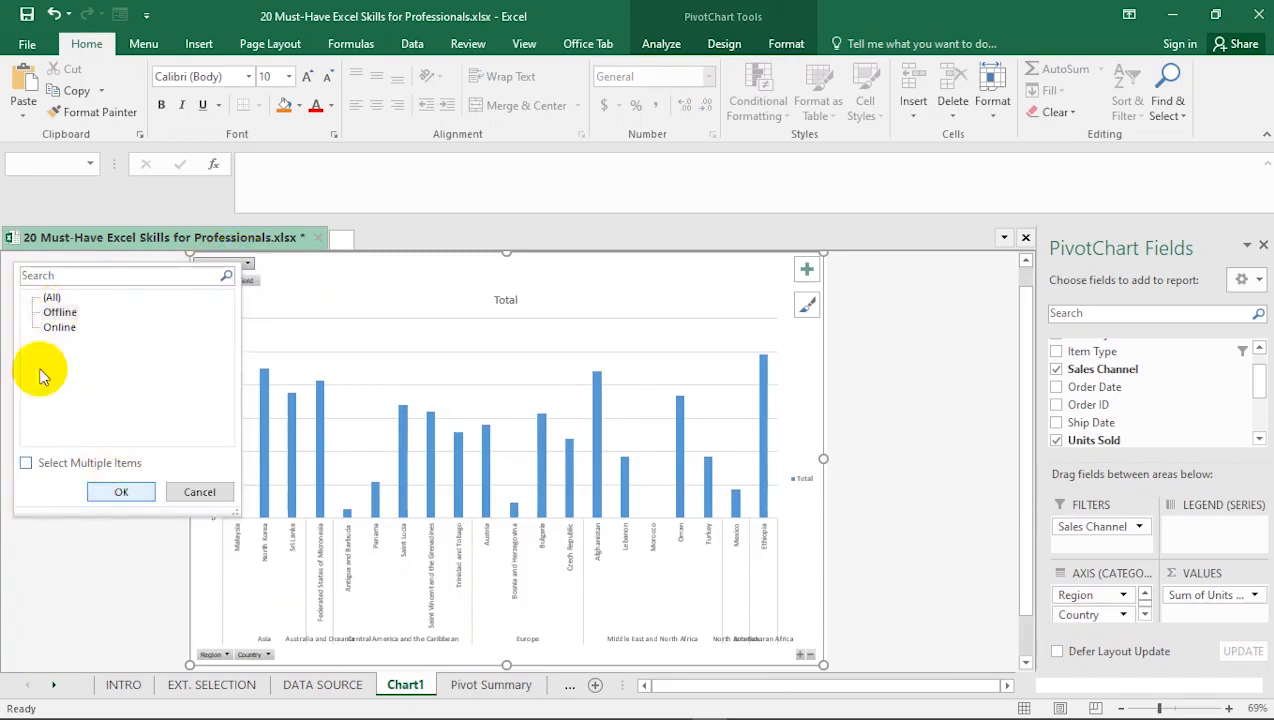
pyautogui.click(130, 489)
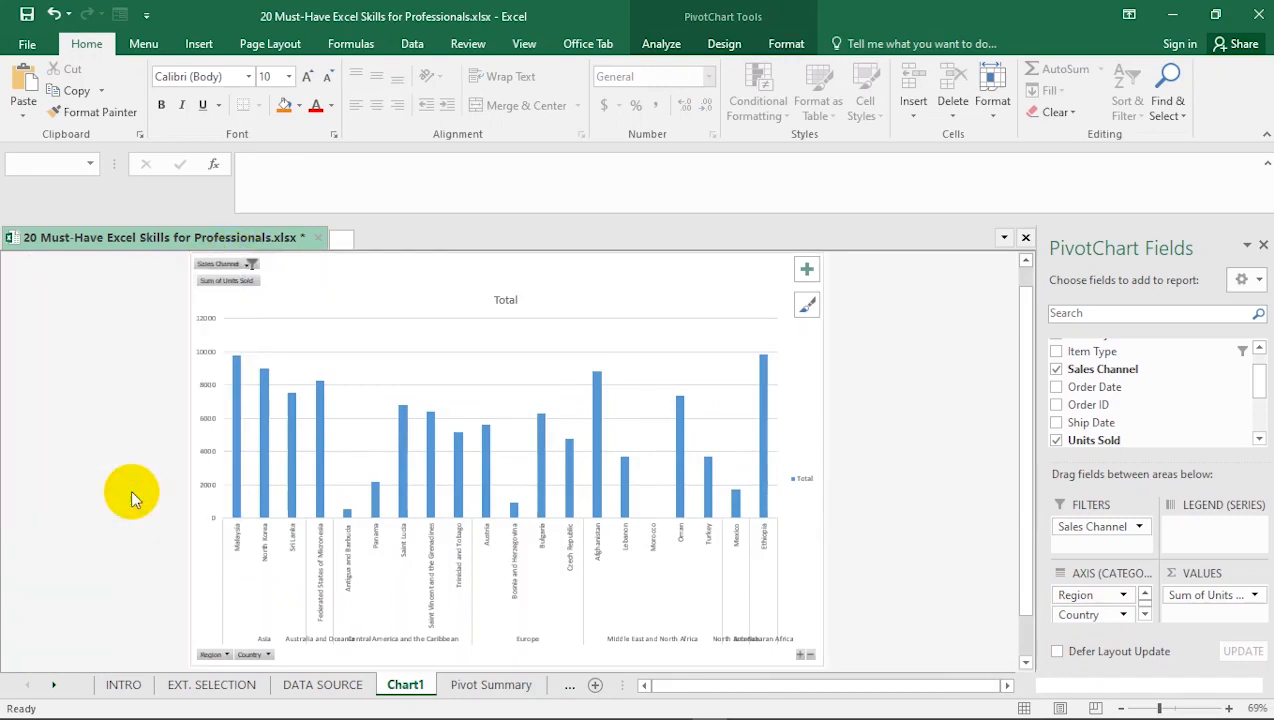
pyautogui.click(233, 265)
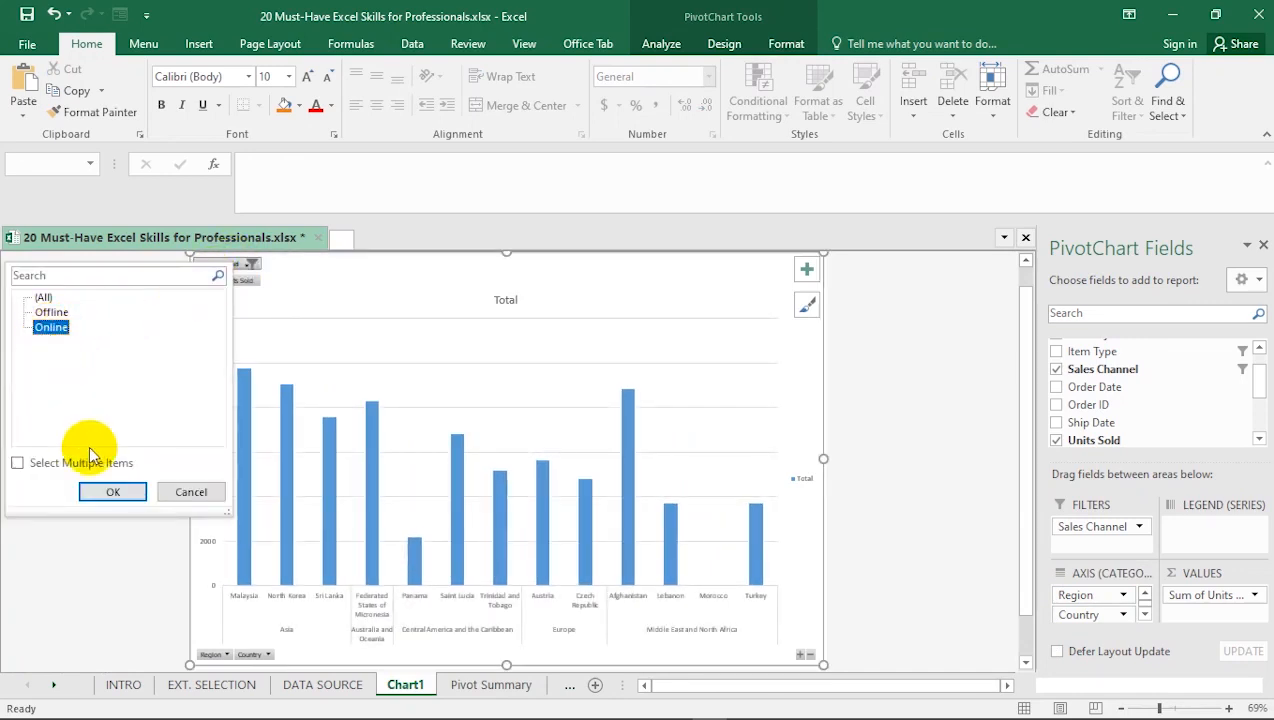
pyautogui.click(122, 491)
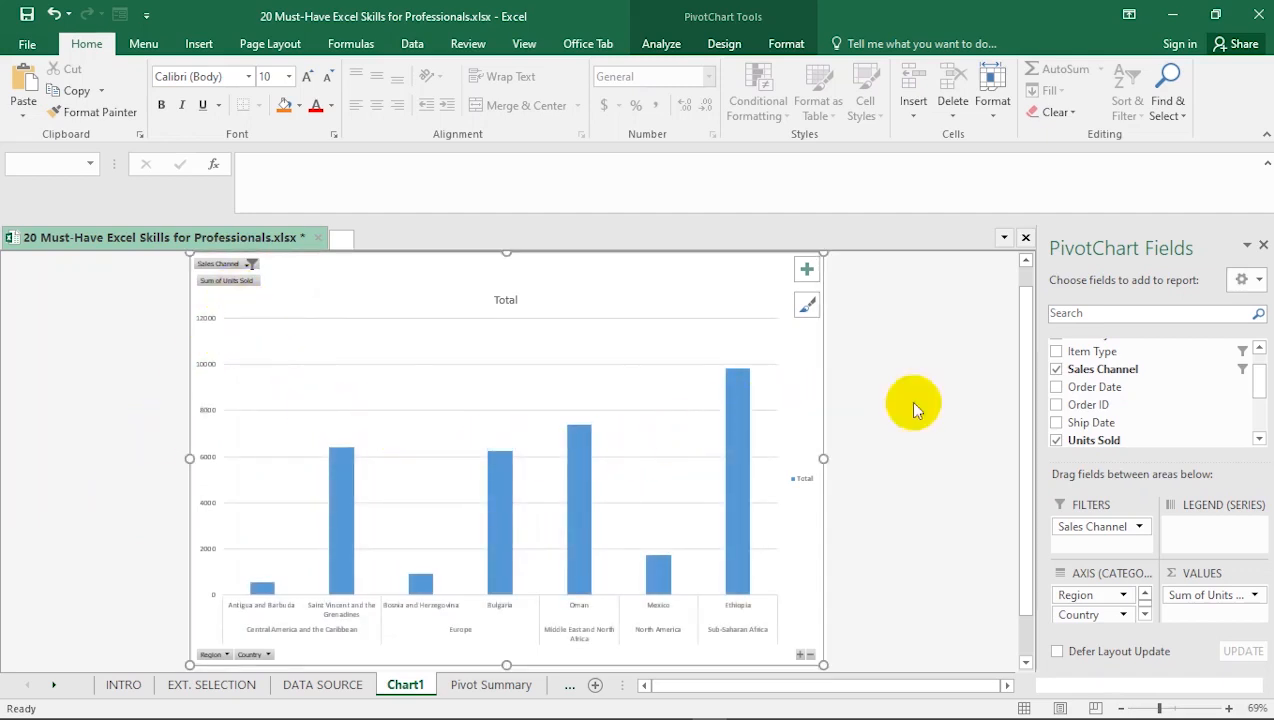
pyautogui.click(487, 684)
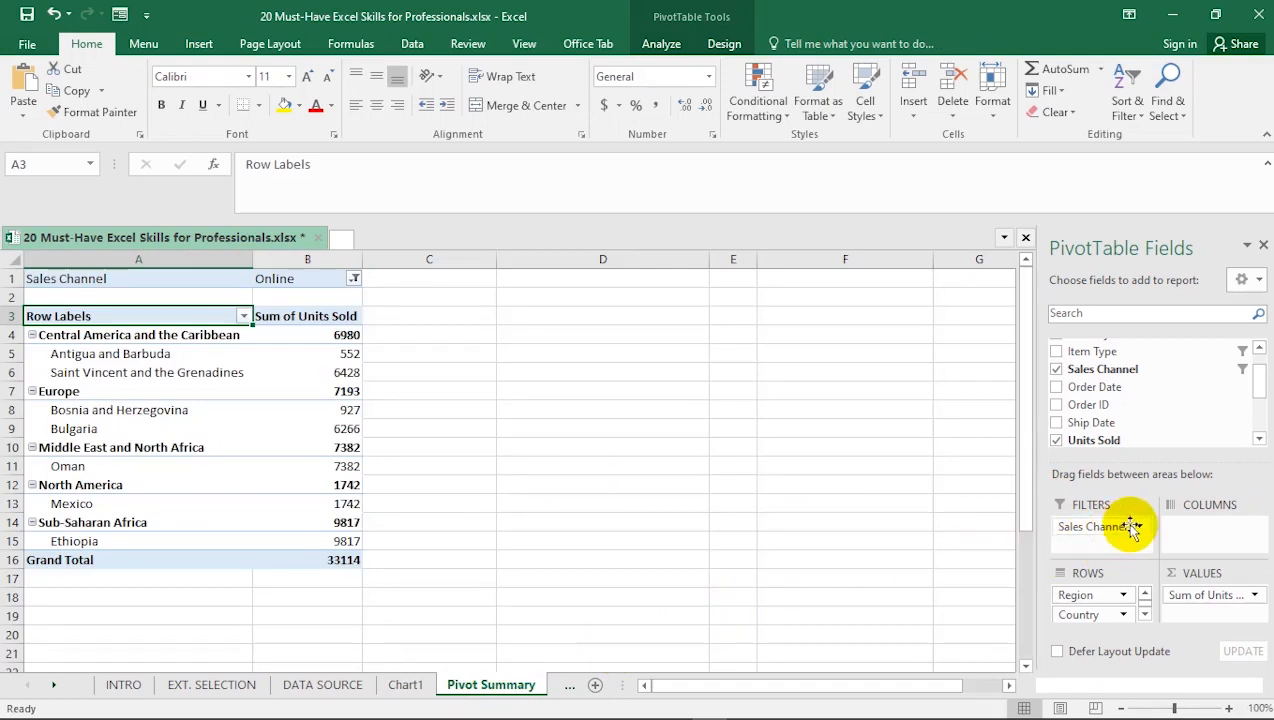